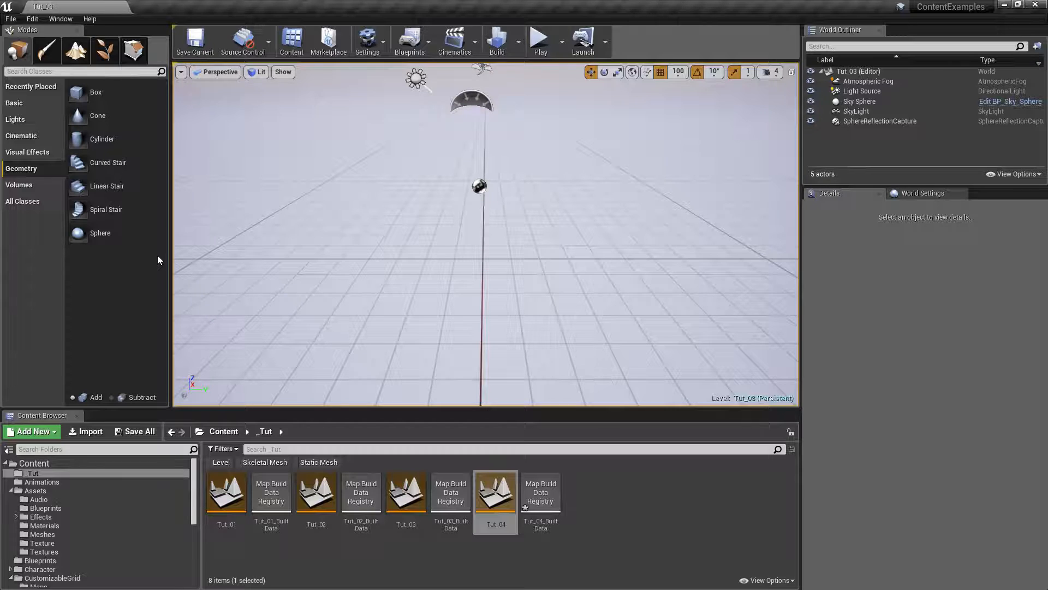
Step: Look at the geometry editing tools, and return to the geometry brush shapes
click(133, 51)
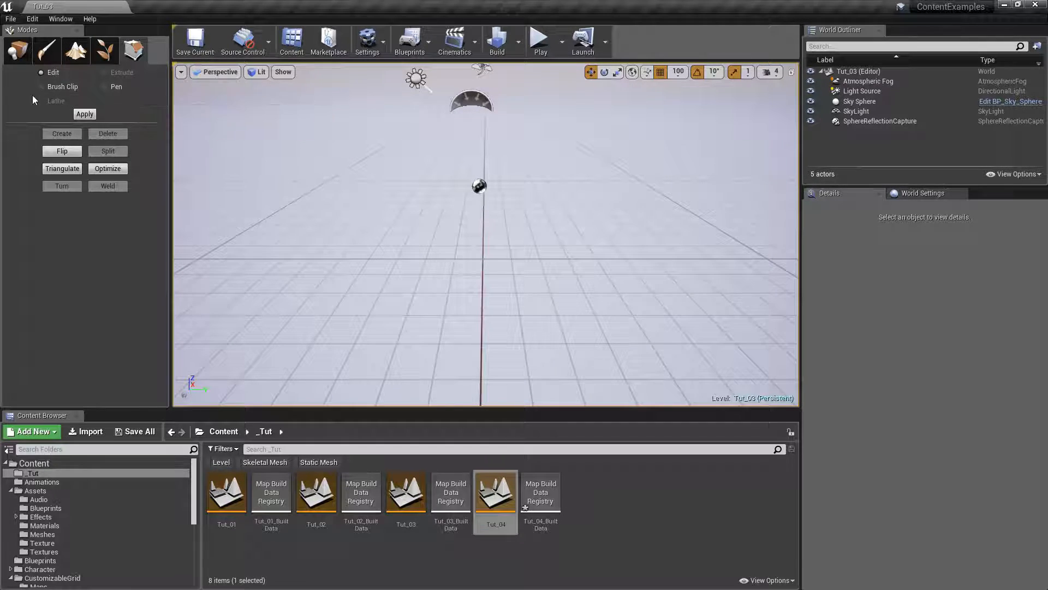
click(17, 51)
click(22, 169)
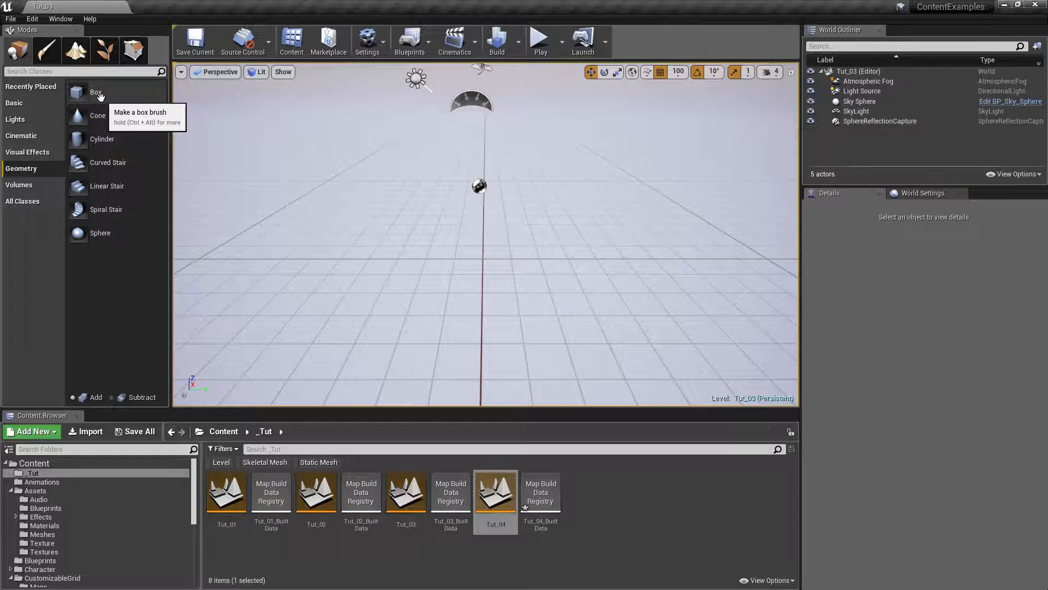
Step: Select the blue M_LayoutMat_Inst3 material in the Assets/Materials folder
click(110, 534)
click(106, 525)
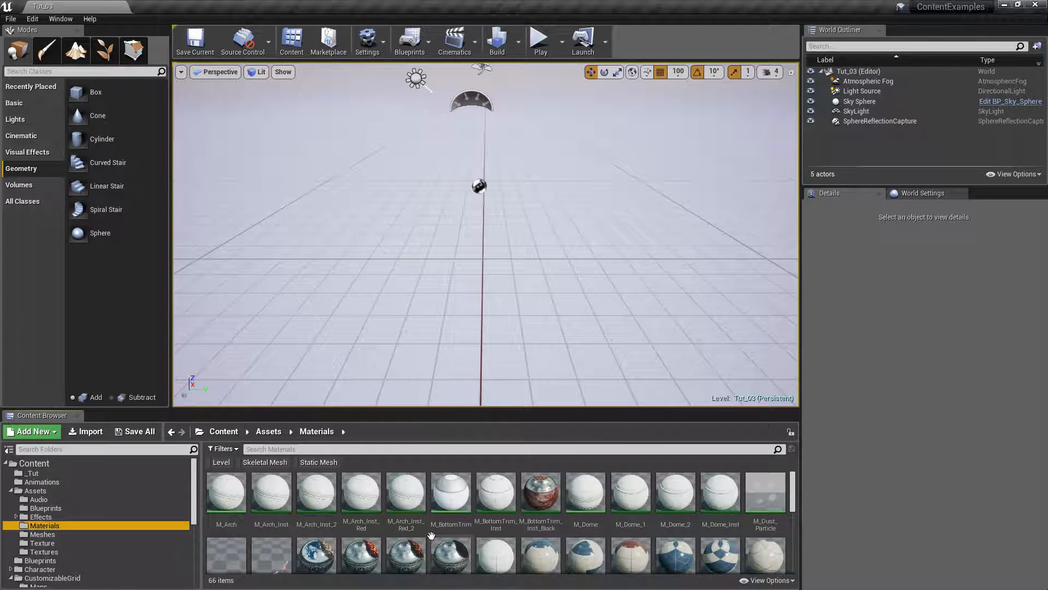
scroll(431, 535, down, 3)
click(496, 499)
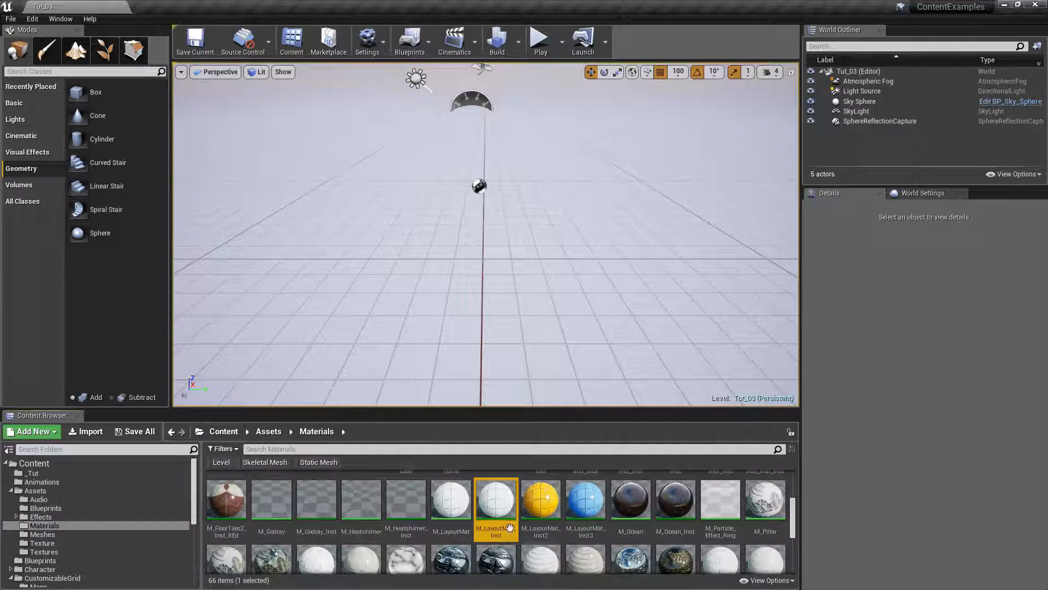
click(585, 499)
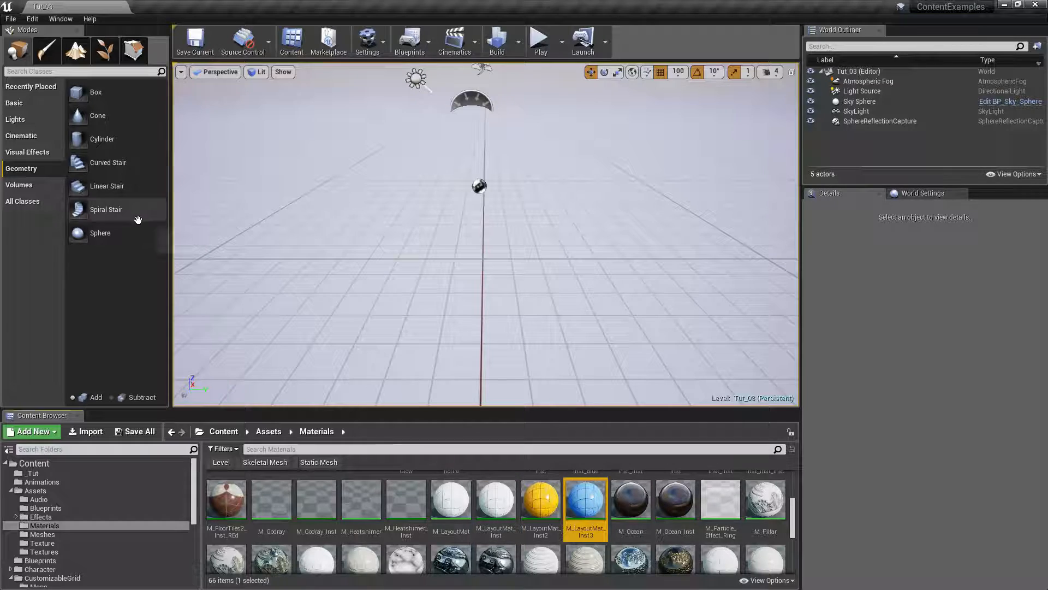
Step: Place an additive box brush with the selected blue material at the centre of the level
drag(83, 96, 479, 256)
right_drag(564, 288, 558, 216)
drag(520, 129, 522, 189)
right_drag(538, 180, 579, 188)
drag(590, 122, 440, 119)
mouse_move(489, 145)
right_down()
mouse_move(437, 131)
mouse_move(494, 140)
right_up()
Step: Set the blue box brush's X and Y sizes to 3000 to form a large floor
click(973, 327)
text(3000)
key(Tab)
text(3000)
key(Return)
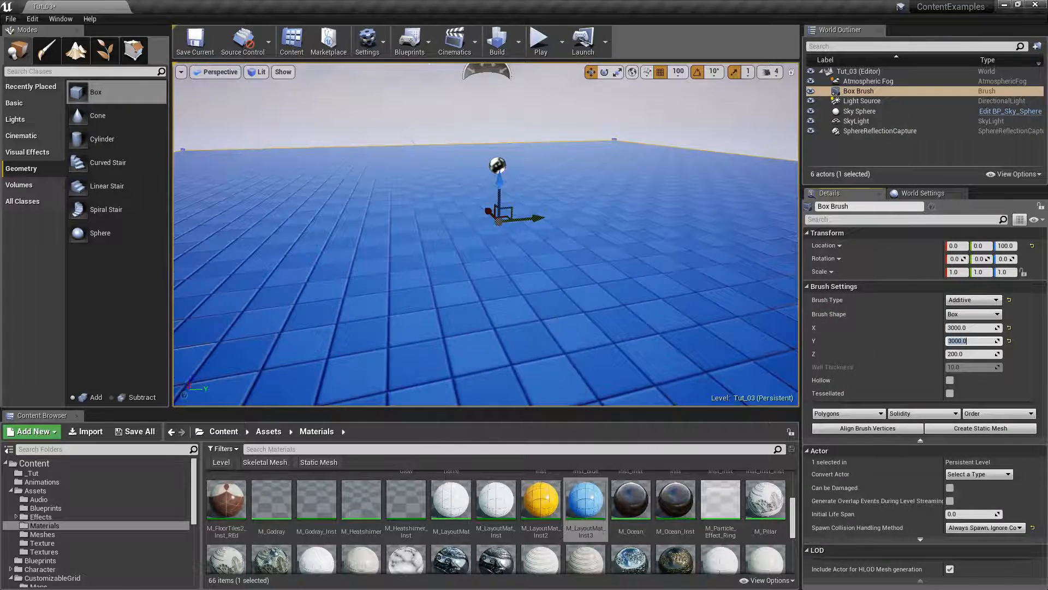
right_drag(556, 326, 550, 321)
right_drag(504, 192, 565, 202)
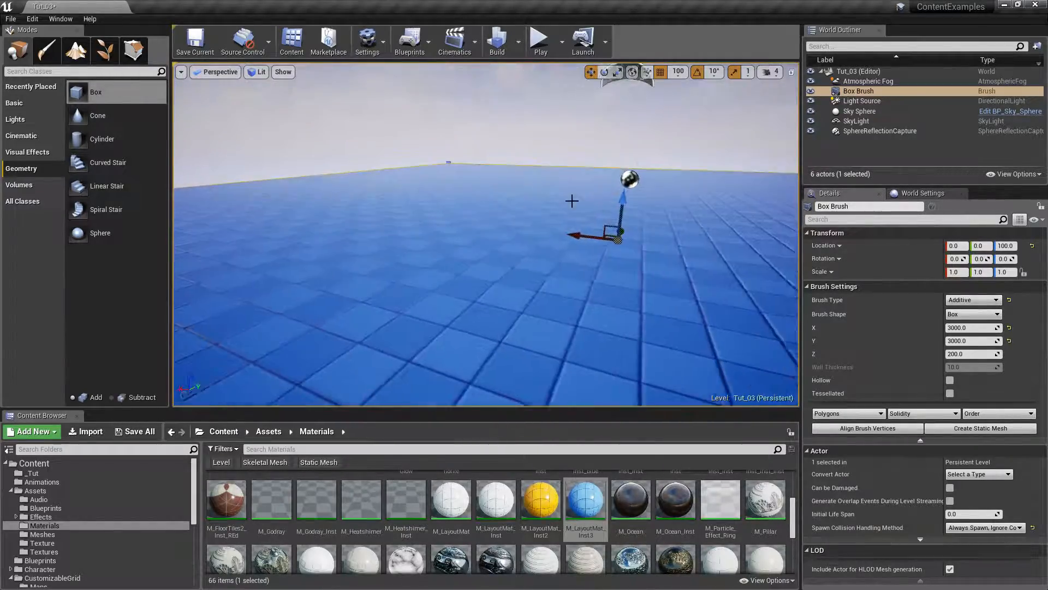
Step: Raise the SphereReflectionCapture to a Z location of about 567 and build the reflection captures
click(633, 179)
right_drag(636, 181, 662, 205)
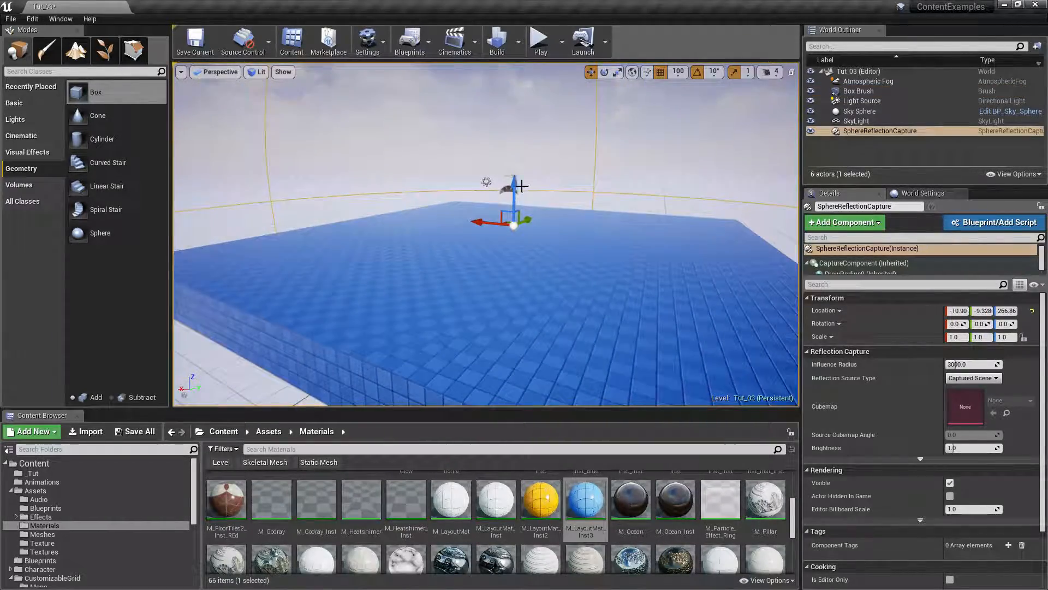
drag(521, 186, 505, 147)
click(518, 41)
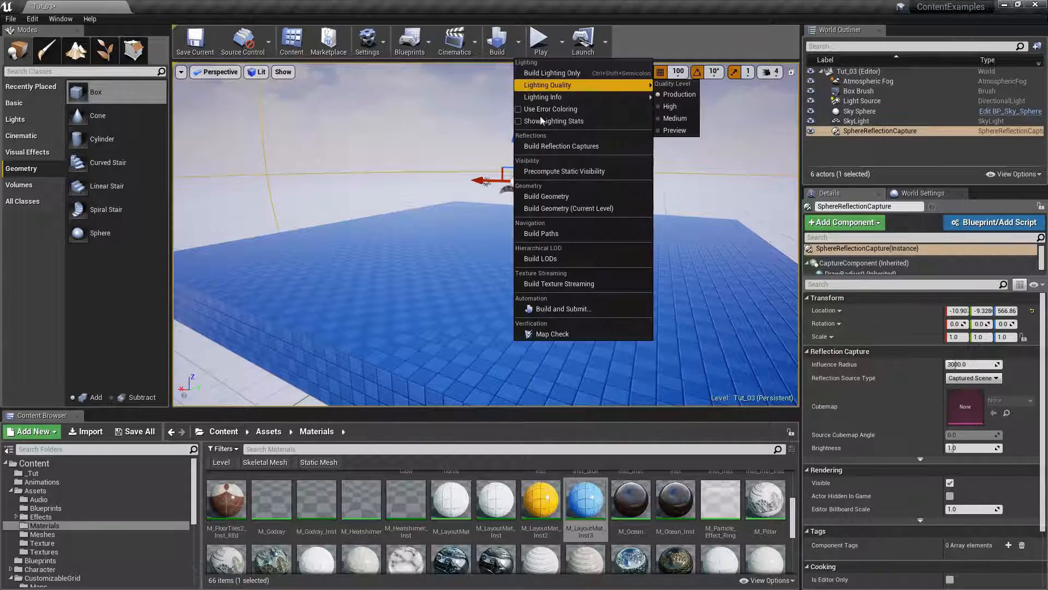
click(574, 147)
click(574, 171)
key(w)
right_drag(574, 217, 500, 203)
key(s)
key(w)
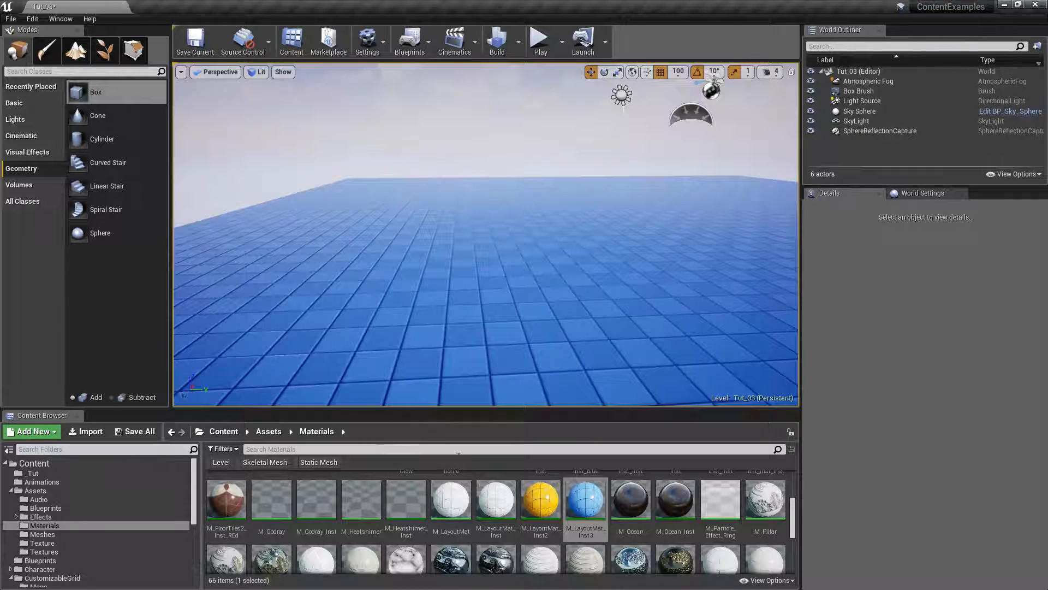
Step: Place a new box brush with the orange M_LayoutMat_Inst2 material on top of the blue floor
click(541, 500)
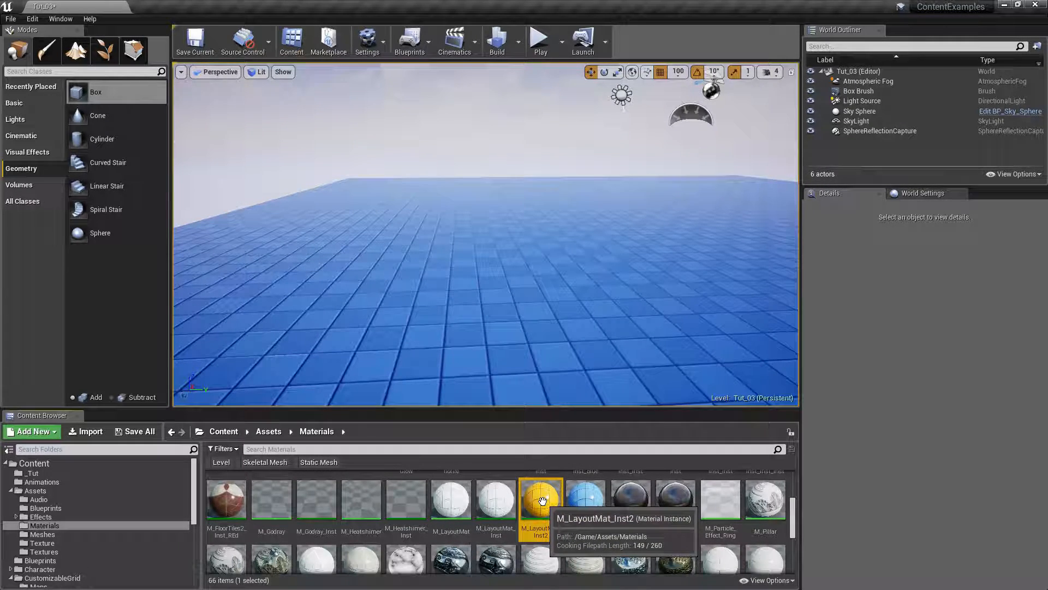
mouse_move(95, 93)
mouse_down()
mouse_move(342, 161)
mouse_move(446, 275)
mouse_up()
mouse_move(566, 301)
right_down()
mouse_move(538, 278)
mouse_move(570, 277)
mouse_move(568, 286)
mouse_move(475, 286)
right_up()
key(w)
key(s)
key(a)
key(d)
key(s)
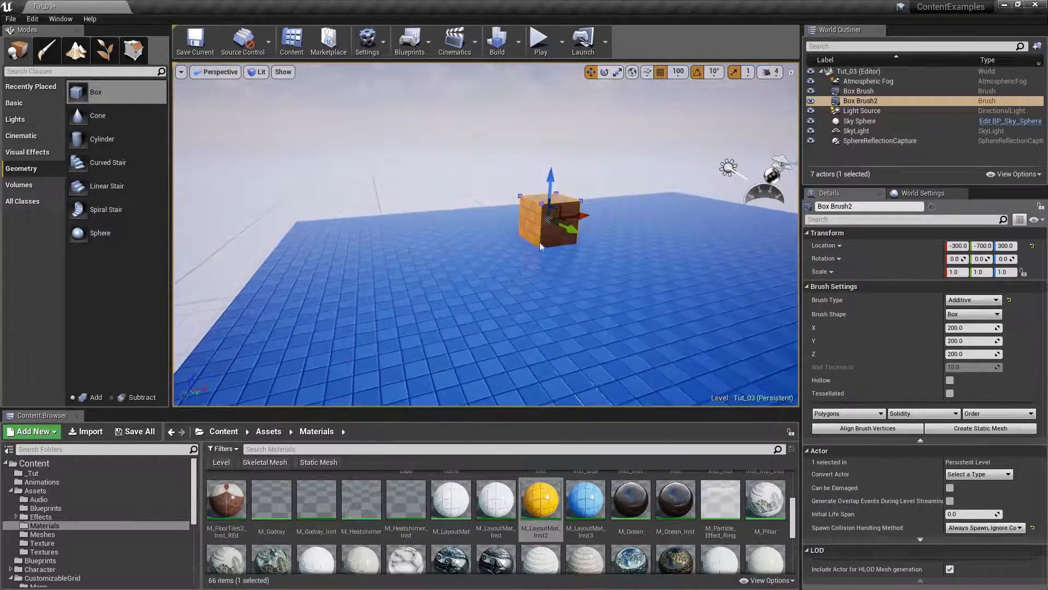
Step: Move the orange box brush along the X axis to -1100
drag(413, 240, 413, 240)
key(a)
key(w)
mouse_move(413, 241)
right_down()
mouse_move(507, 263)
mouse_move(388, 255)
right_up()
key(d)
key(w)
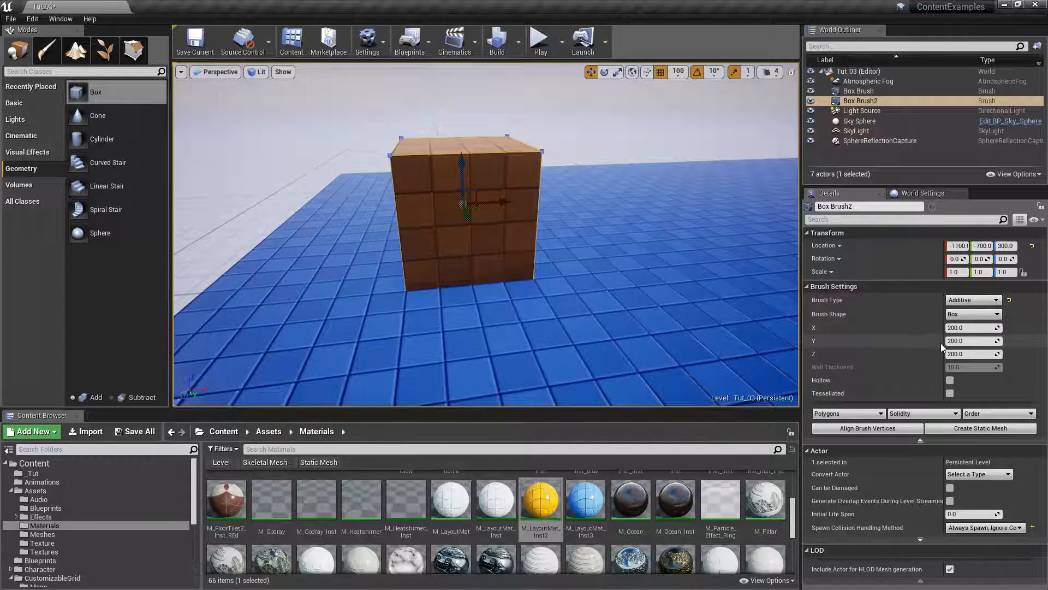
Step: Set the orange box brush's X size to 100
mouse_move(579, 284)
right_down()
mouse_move(628, 298)
mouse_move(562, 278)
right_up()
key(a)
key(d)
right_drag(693, 350, 707, 312)
key(d)
key(a)
click(977, 328)
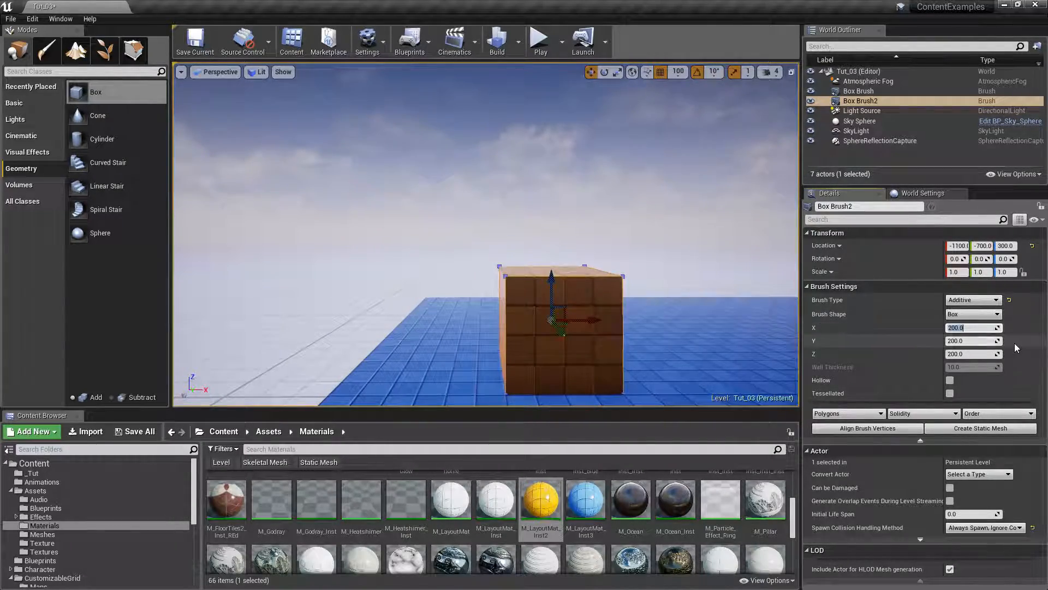
text(100)
key(Return)
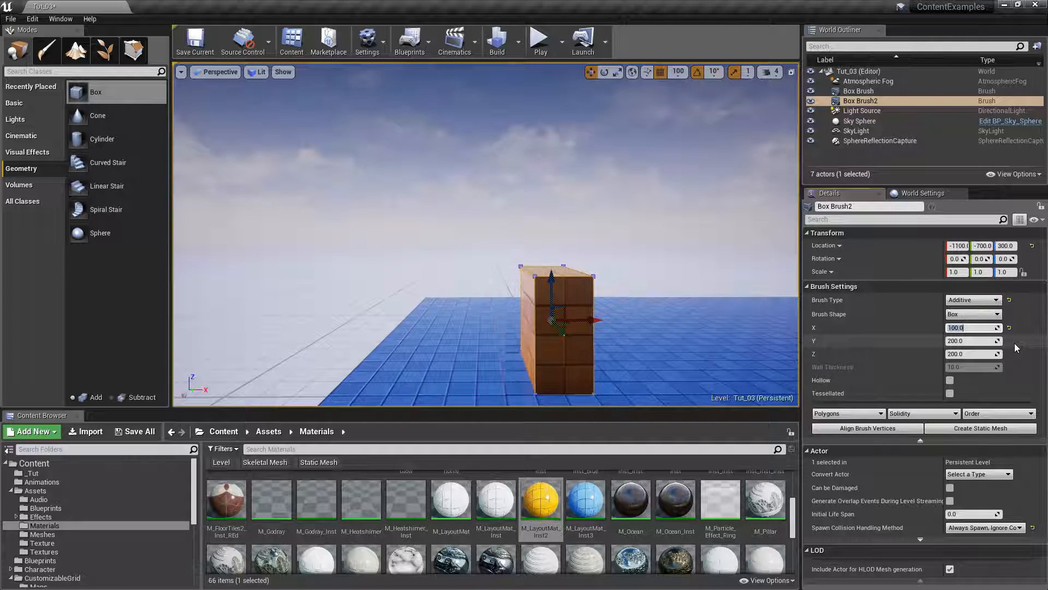
Step: Set the orange box brush's Y size to 100 and deselect it
click(991, 340)
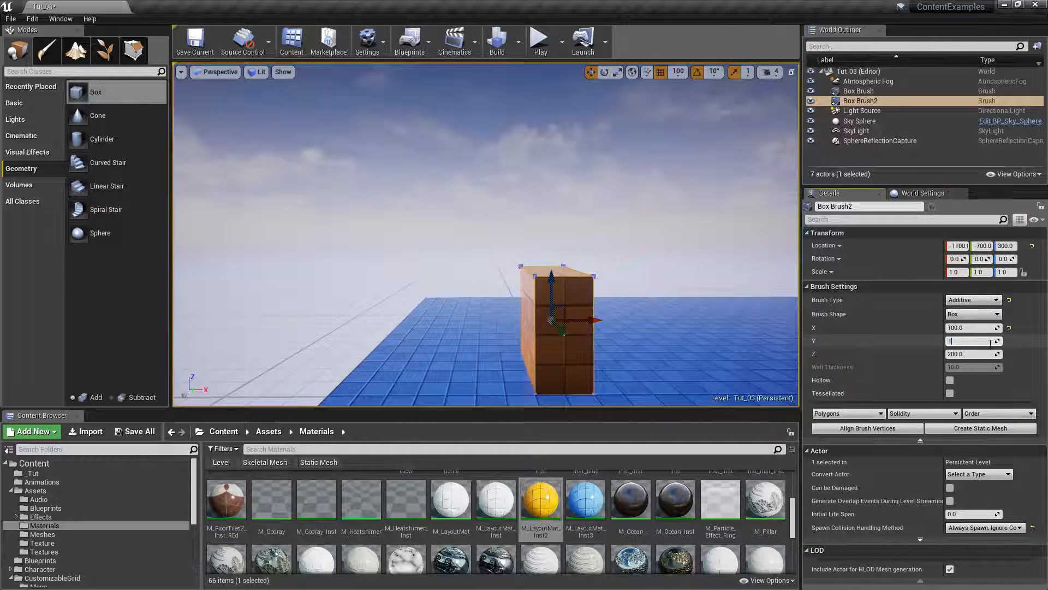
key(a)
mouse_move(639, 339)
right_down()
mouse_move(672, 352)
mouse_move(606, 342)
mouse_move(634, 327)
mouse_move(631, 351)
mouse_move(621, 347)
mouse_move(625, 362)
right_up()
key(Escape)
key(w)
key(s)
right_drag(435, 249, 435, 249)
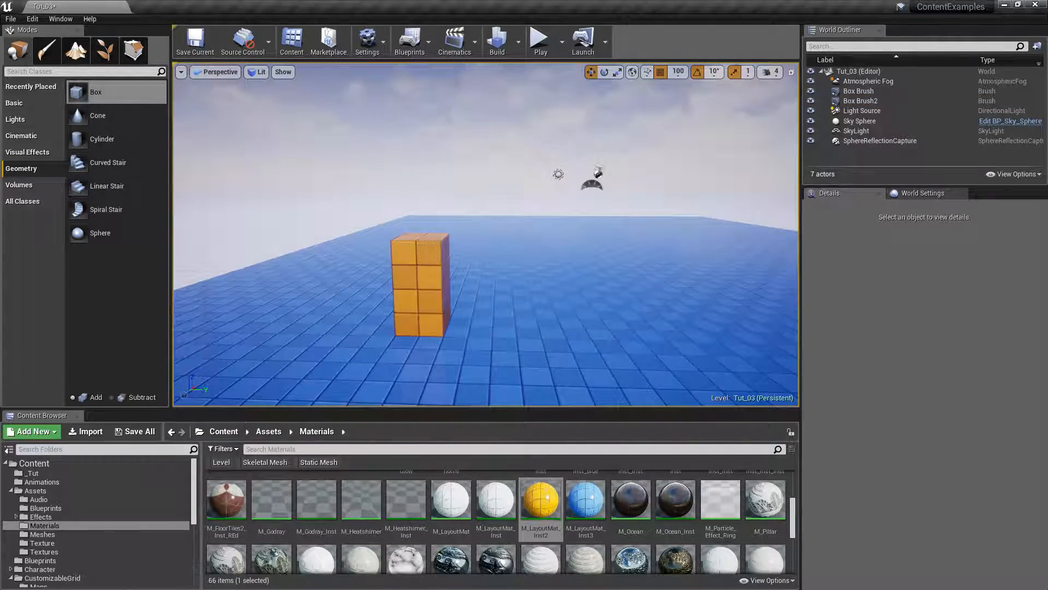
Step: Select the orange box brush and pick its top face in geometry editing mode
click(423, 232)
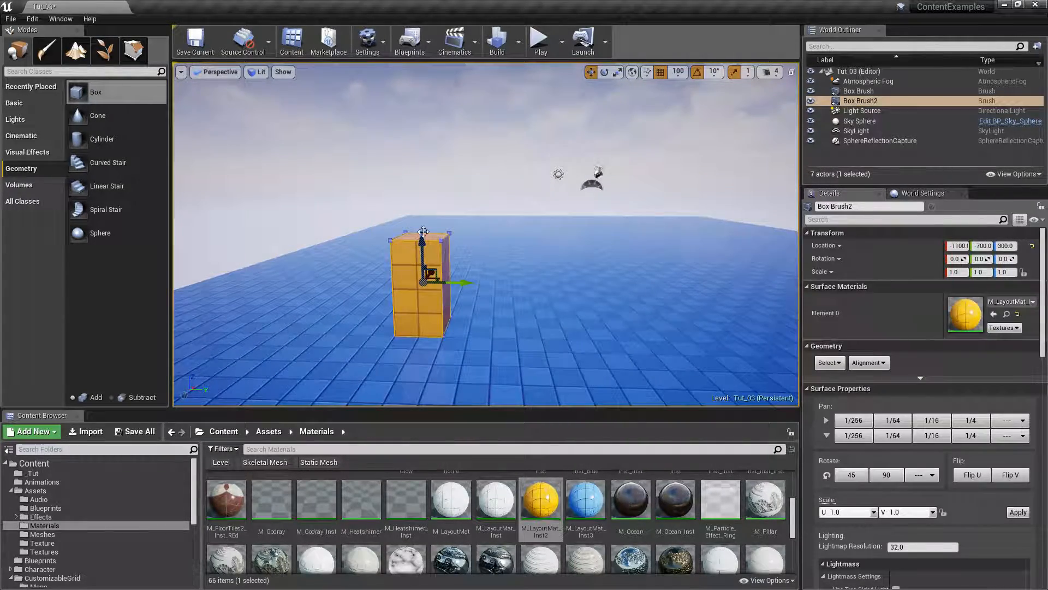
click(134, 55)
mouse_move(426, 232)
right_down()
mouse_move(421, 178)
mouse_move(390, 158)
mouse_move(417, 224)
right_up()
right_drag(505, 309, 508, 360)
Step: Try to extrude the orange box's top face upward, and undo the extrusion
click(114, 72)
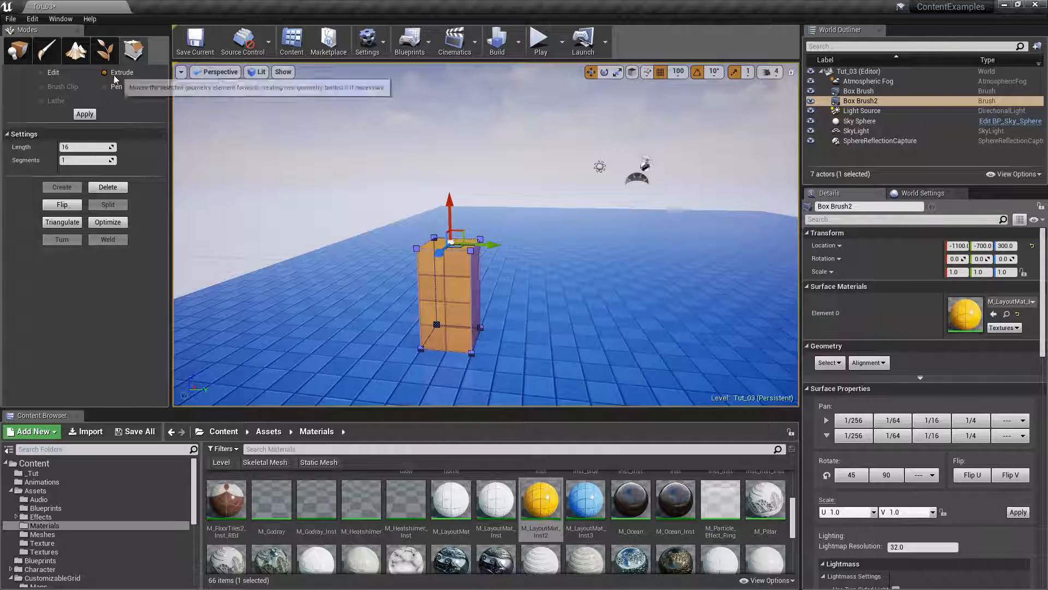
right_drag(415, 190, 391, 182)
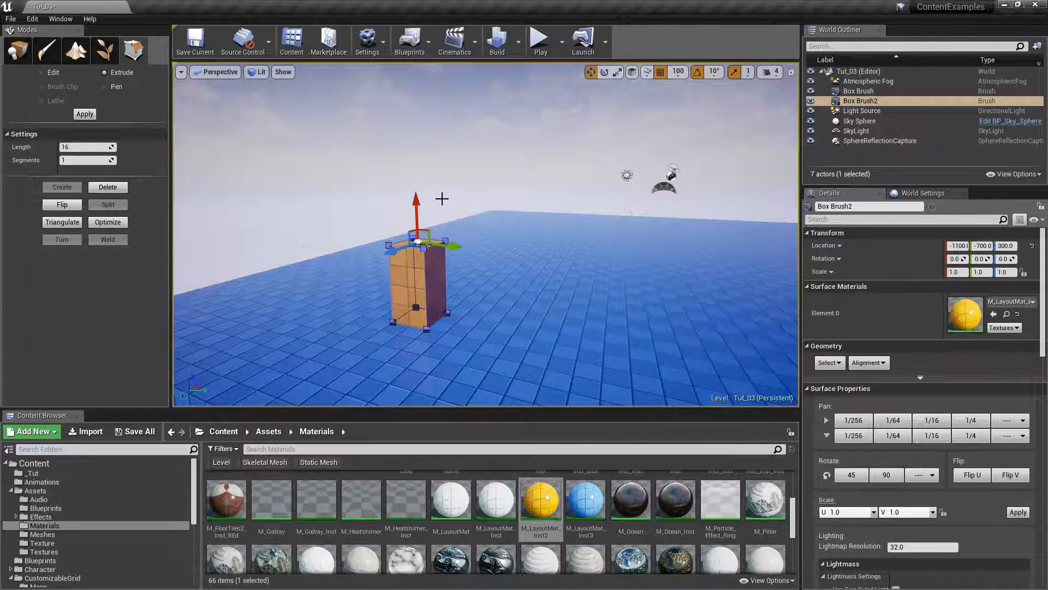
click(632, 73)
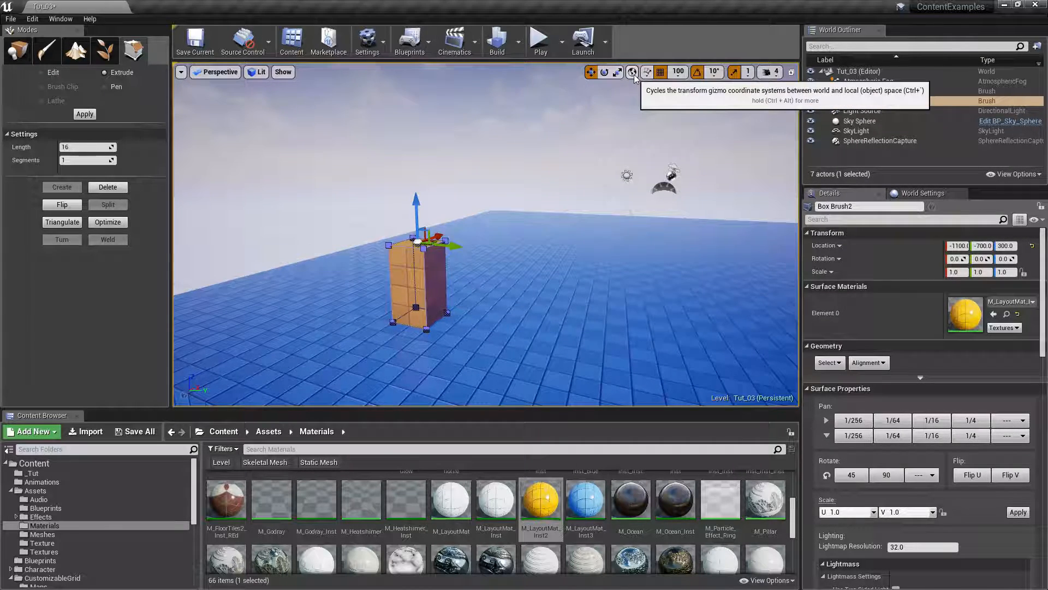
click(634, 77)
right_drag(440, 176, 427, 191)
drag(422, 200, 417, 68)
mouse_move(470, 96)
right_down()
mouse_move(458, 88)
mouse_move(465, 126)
mouse_move(453, 137)
right_up()
key(ctrl+z)
Step: Move the orange box's top face upward with the geometry Edit tool to form a tall pillar
click(41, 72)
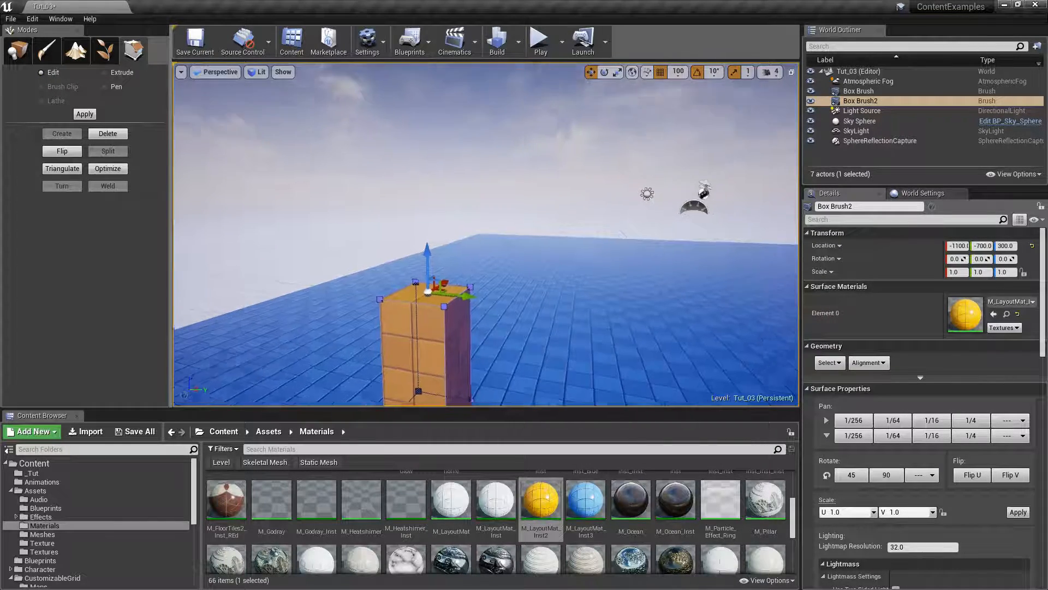
scroll(432, 286, down, 5)
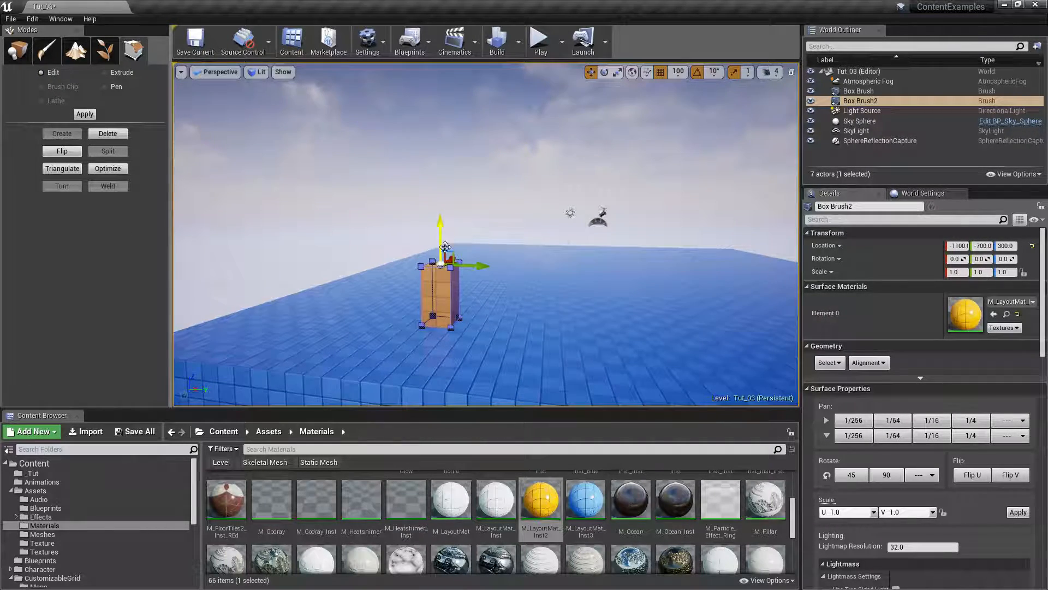
mouse_move(448, 132)
mouse_down()
mouse_move(448, 122)
mouse_move(447, 134)
mouse_up()
key(w)
mouse_move(448, 133)
right_down()
mouse_move(450, 100)
mouse_move(453, 202)
mouse_move(448, 135)
right_up()
key(s)
Step: Extrude the pillar's top face upward to add a new section on top
click(120, 73)
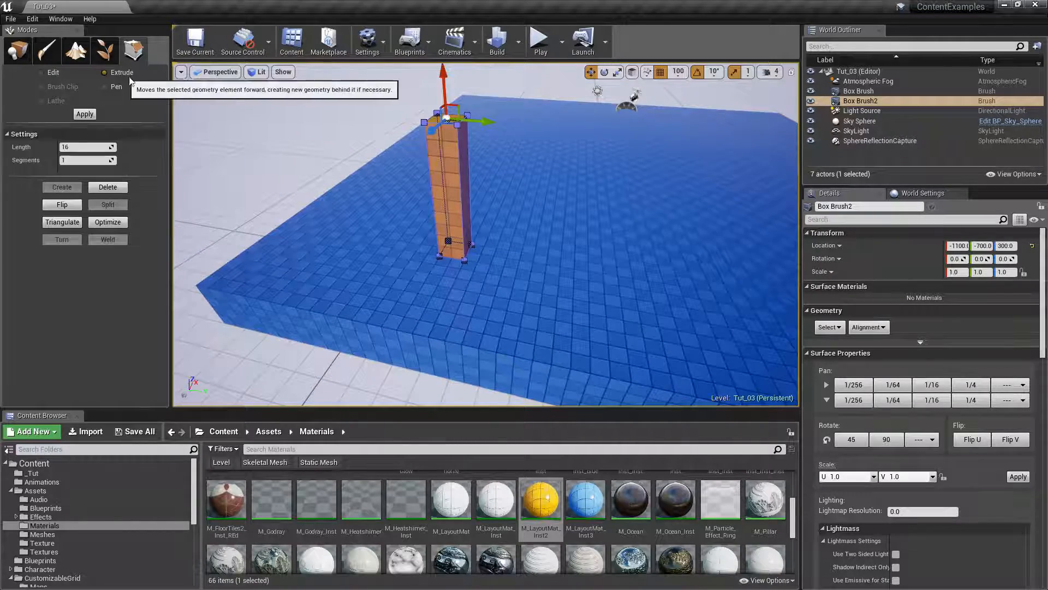
drag(442, 72, 441, 37)
right_drag(443, 82, 333, 66)
key(d)
key(s)
right_drag(444, 139, 486, 132)
Step: Try a further drag of the pillar's extruded top section, and undo it
drag(474, 150, 474, 150)
right_drag(532, 172, 538, 173)
key(a)
key(ctrl+z)
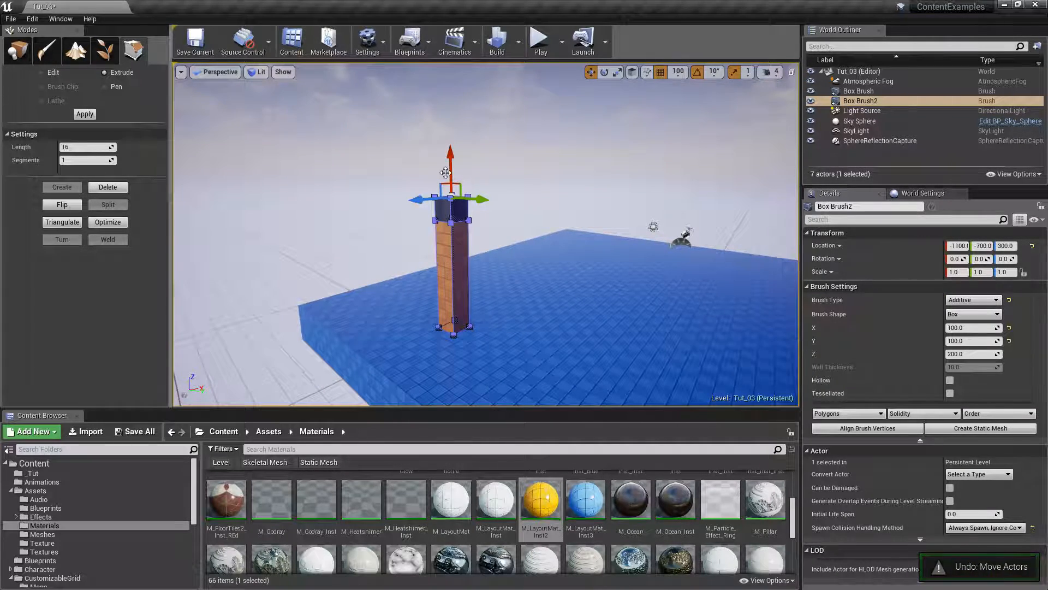
Step: Raise the pillar's top section, and extrude its side face horizontally along Y to form a beam
click(44, 72)
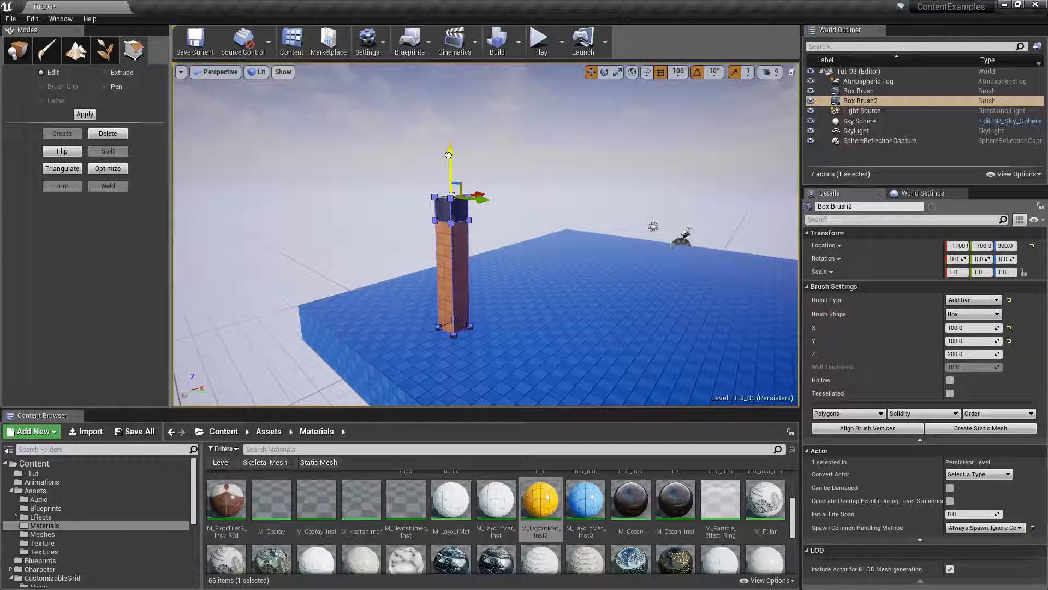
click(117, 72)
right_drag(308, 189, 334, 187)
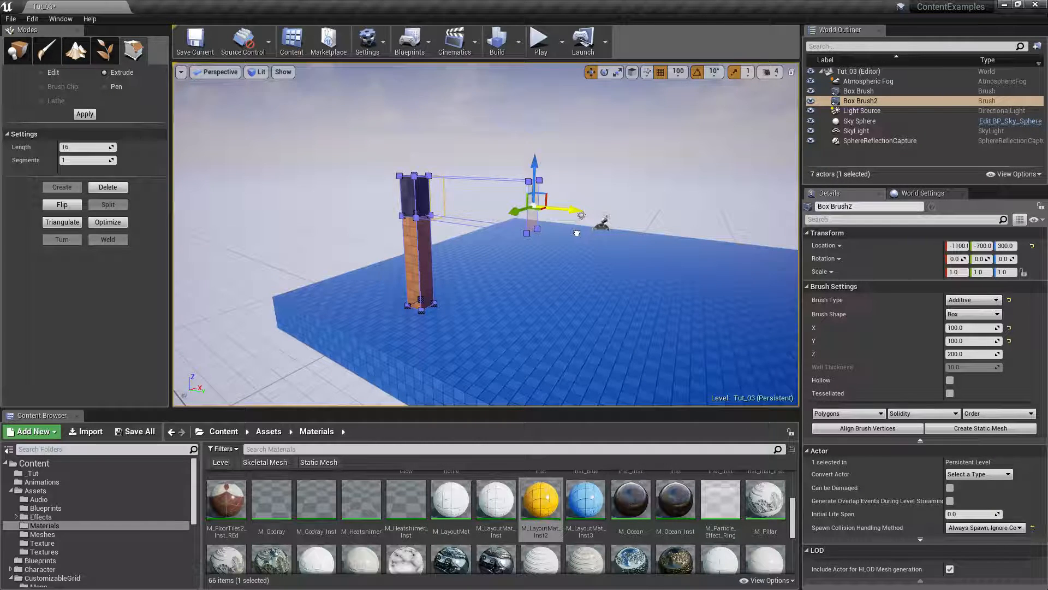
drag(565, 225, 564, 225)
right_drag(564, 225, 506, 213)
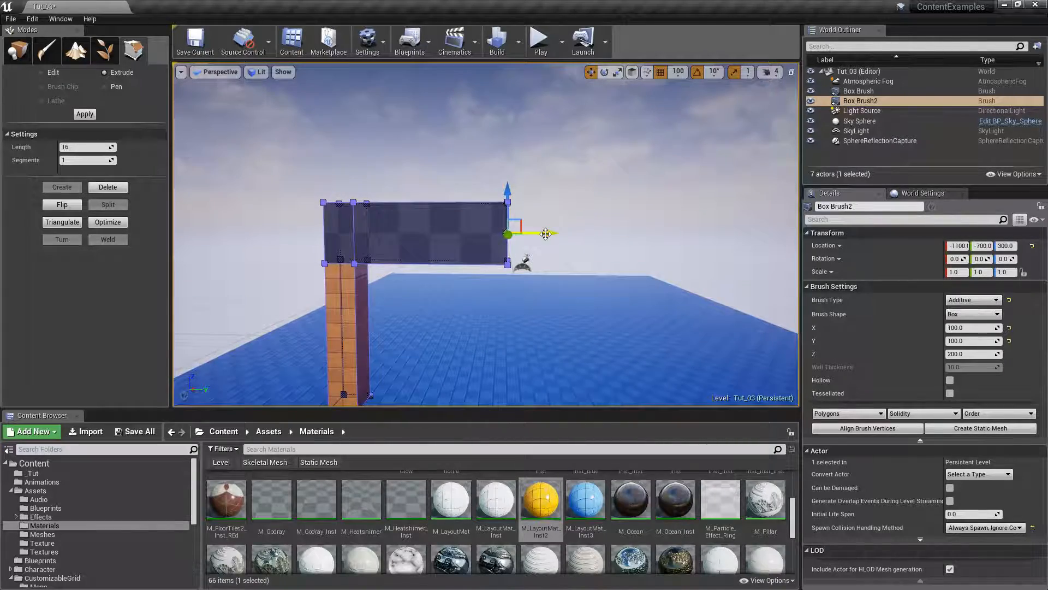
Step: Extrude another short section at the beam's end, and extrude its underside down to the floor as a second pillar
right_drag(571, 255, 512, 252)
click(504, 229)
right_drag(481, 182, 482, 224)
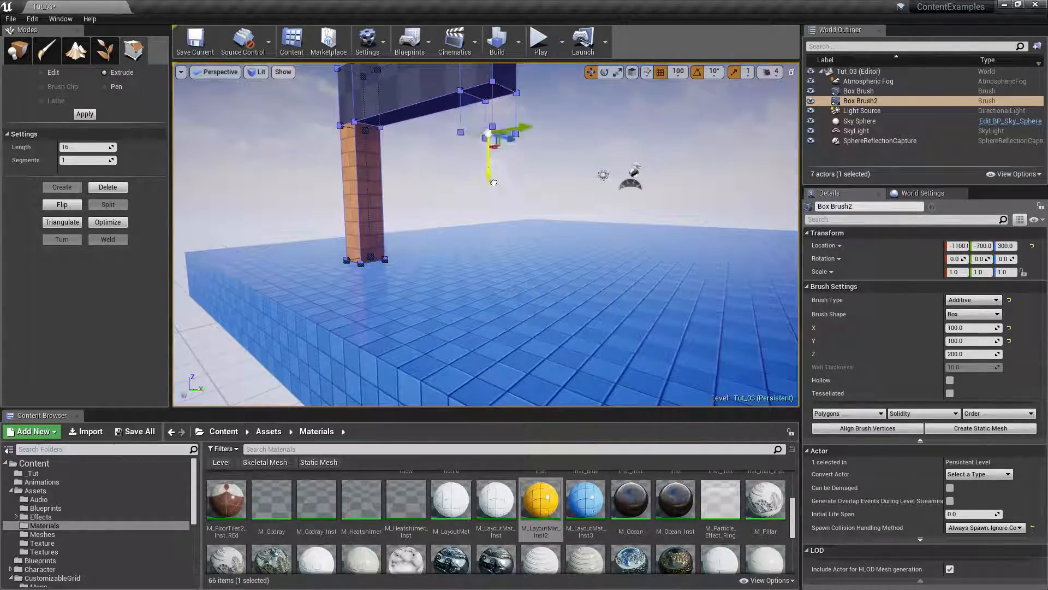
drag(495, 314, 495, 316)
right_drag(529, 248, 595, 250)
key(s)
right_drag(421, 214, 416, 207)
key(Escape)
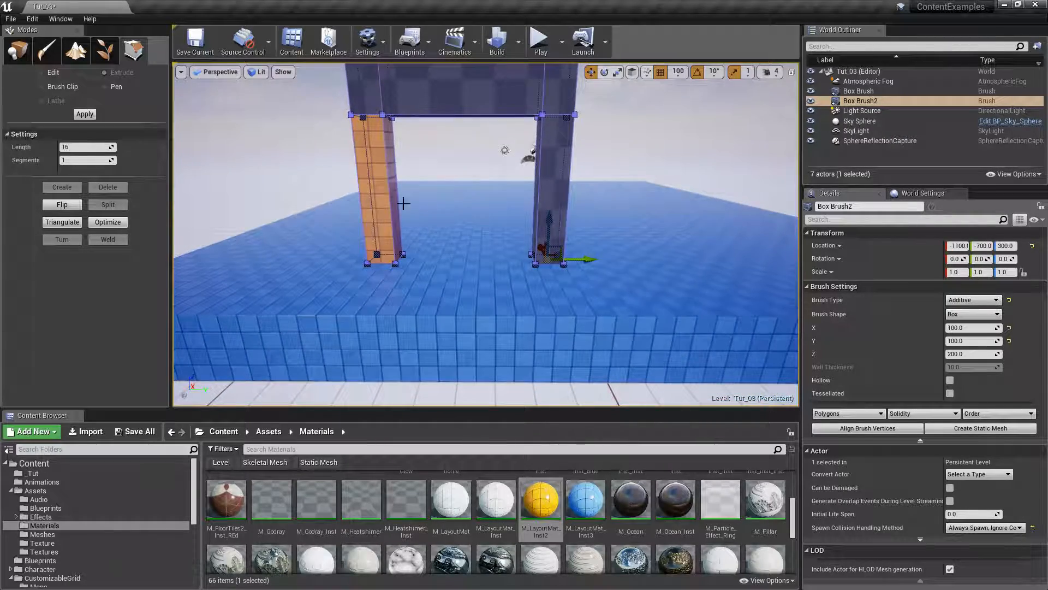
Step: Apply the orange M_LayoutMat_Inst2 material to the arch's remaining untextured surfaces in placement mode
click(17, 50)
click(388, 139)
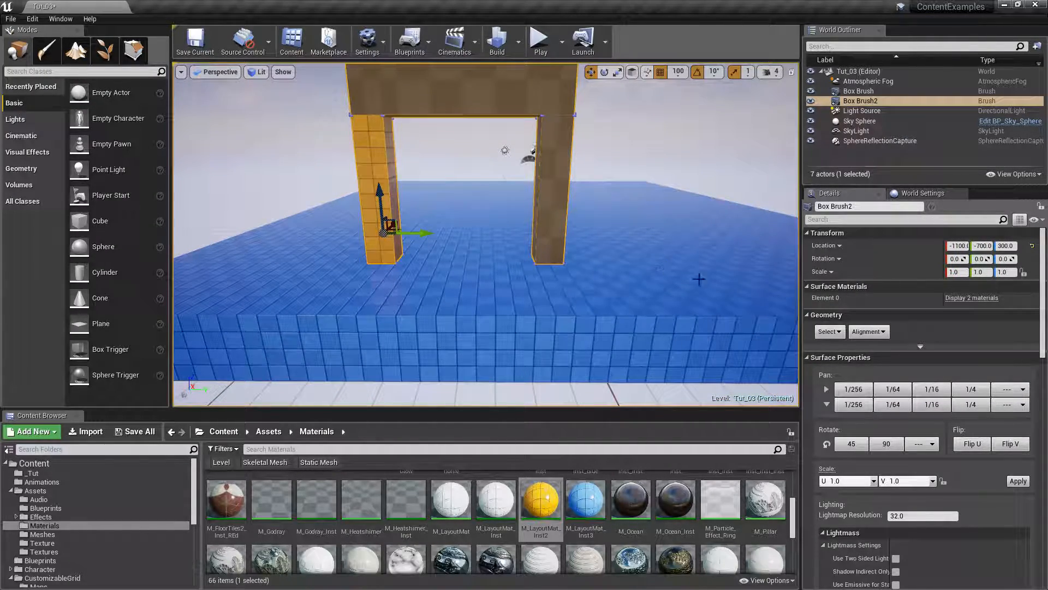
click(972, 298)
drag(540, 499, 962, 327)
mouse_move(597, 267)
right_down()
mouse_move(592, 217)
mouse_move(597, 263)
right_up()
key(w)
key(Escape)
key(s)
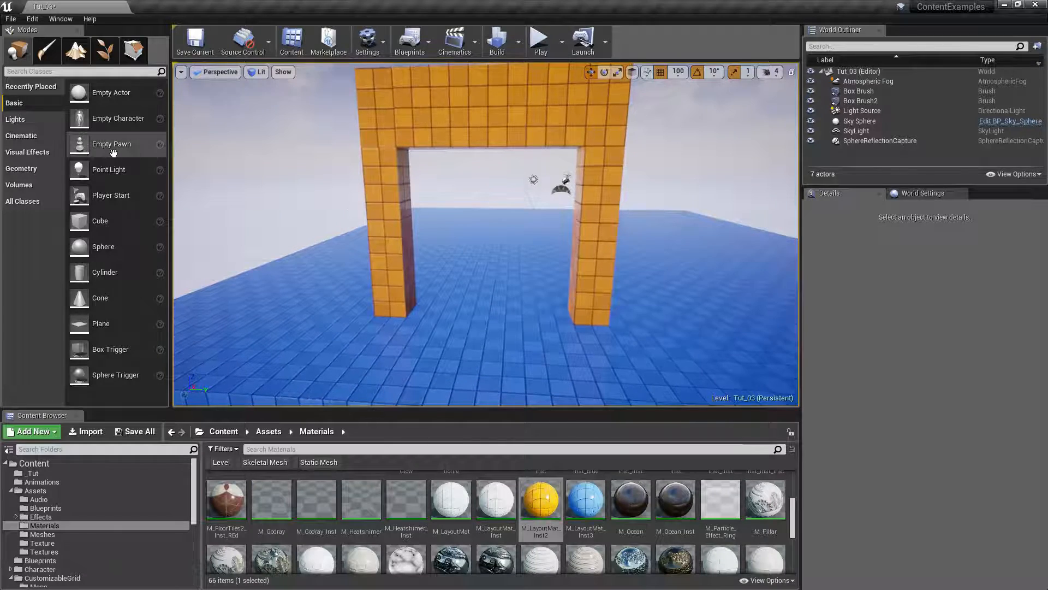
Step: Place a cylinder brush between the arch's pillars and move it to X -1100, Y -400
click(40, 173)
mouse_move(103, 140)
mouse_down()
mouse_move(504, 307)
mouse_move(491, 304)
mouse_up()
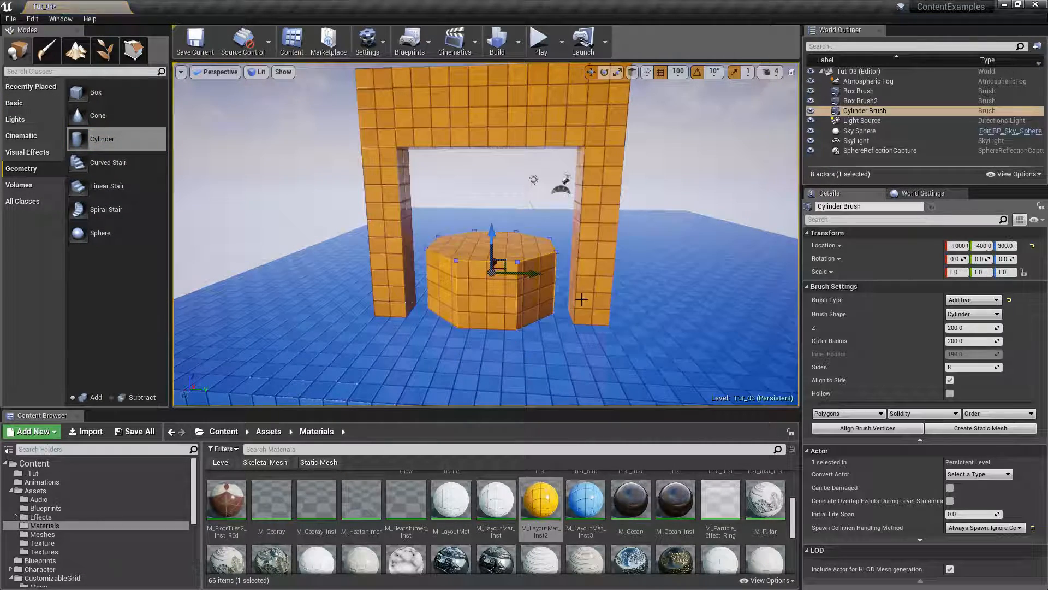
key(f)
right_drag(544, 297, 593, 311)
drag(392, 209, 391, 209)
right_drag(555, 274, 480, 273)
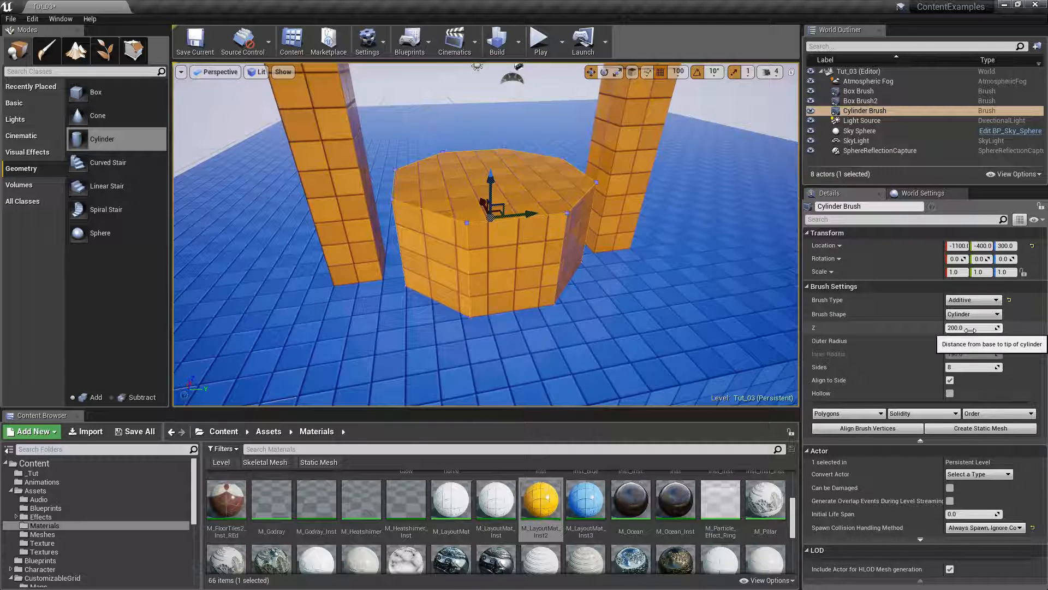
Step: Set the cylinder brush's outer radius to 250
drag(966, 341, 983, 340)
drag(972, 341, 980, 340)
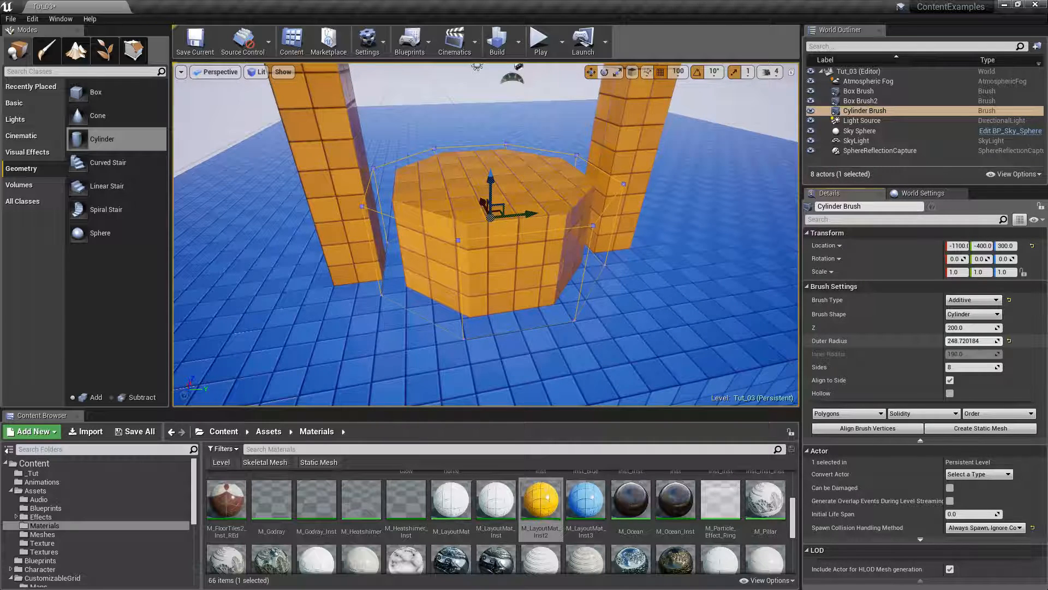
click(977, 341)
text(250)
key(Return)
Step: Rotate the cylinder brush 90° about the Y axis so its round faces point through the archway
mouse_move(561, 273)
right_down()
mouse_move(634, 289)
mouse_move(600, 265)
mouse_move(500, 264)
right_up()
key(e)
mouse_move(471, 192)
mouse_down()
mouse_move(486, 156)
mouse_move(480, 195)
mouse_up()
key(w)
Step: Set the position snap size to 50 and align the rotated cylinder brush with the arch at X -1100
right_drag(562, 210, 518, 213)
drag(539, 226, 564, 218)
right_drag(564, 218, 546, 218)
click(678, 72)
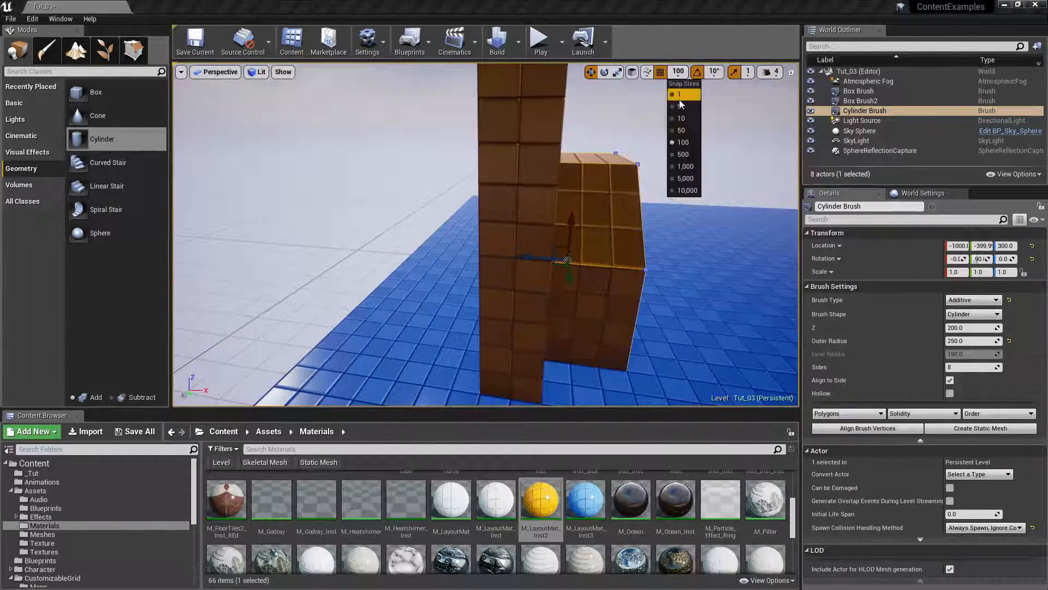
click(682, 129)
drag(545, 257, 506, 257)
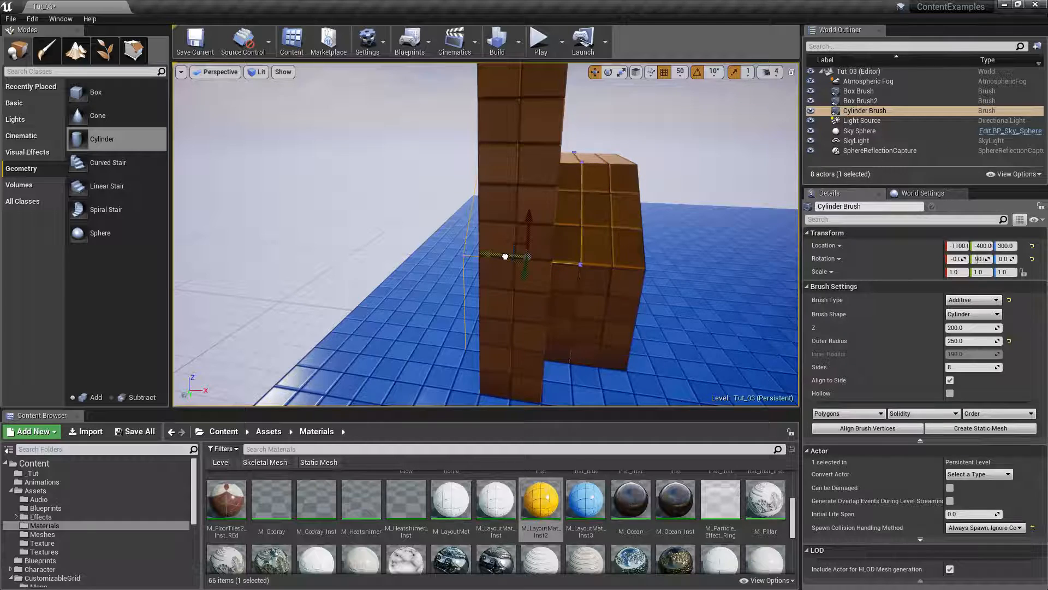
right_drag(506, 256, 505, 257)
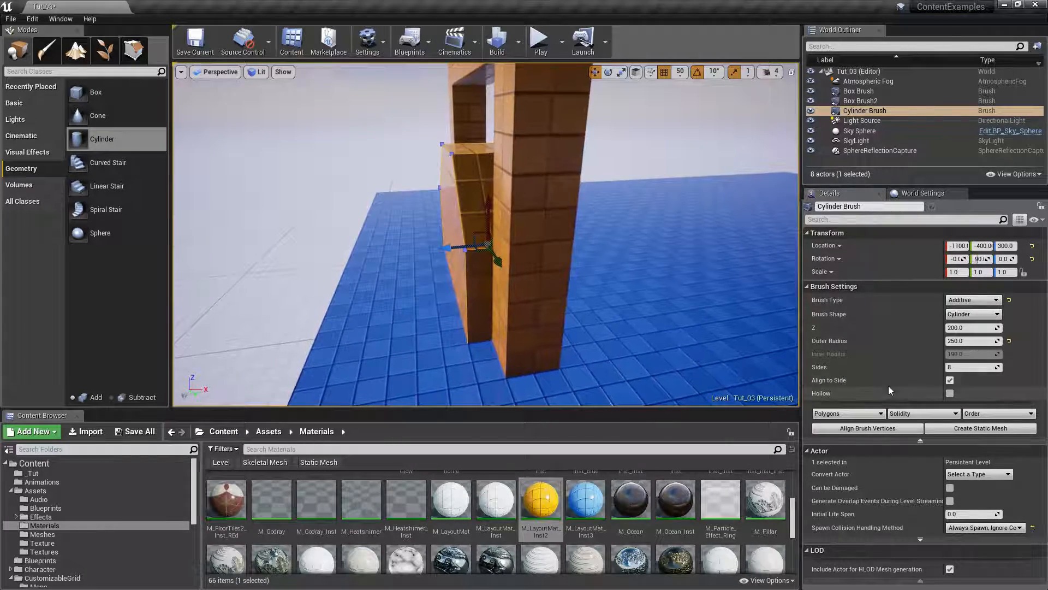
Step: Set the cylinder brush's Z size to 100 and raise it to Z 600 between the pillars
click(972, 327)
text(100)
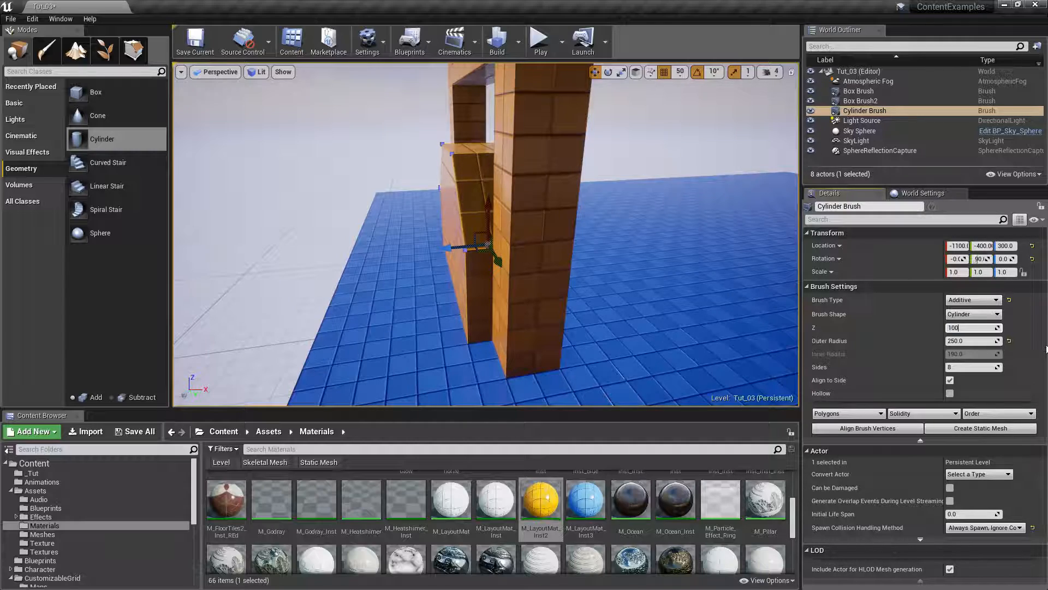
key(Return)
right_drag(565, 322, 565, 322)
drag(479, 274, 502, 143)
right_drag(501, 144, 502, 143)
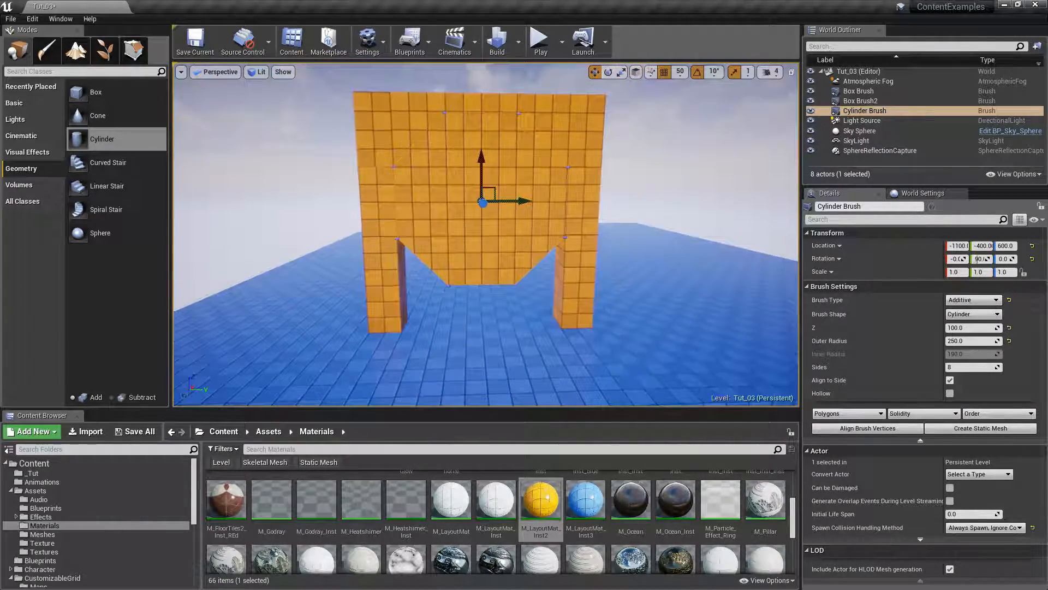
Step: Change the cylinder brush's type to Subtractive so it cuts the arch opening, and deselect it
click(975, 317)
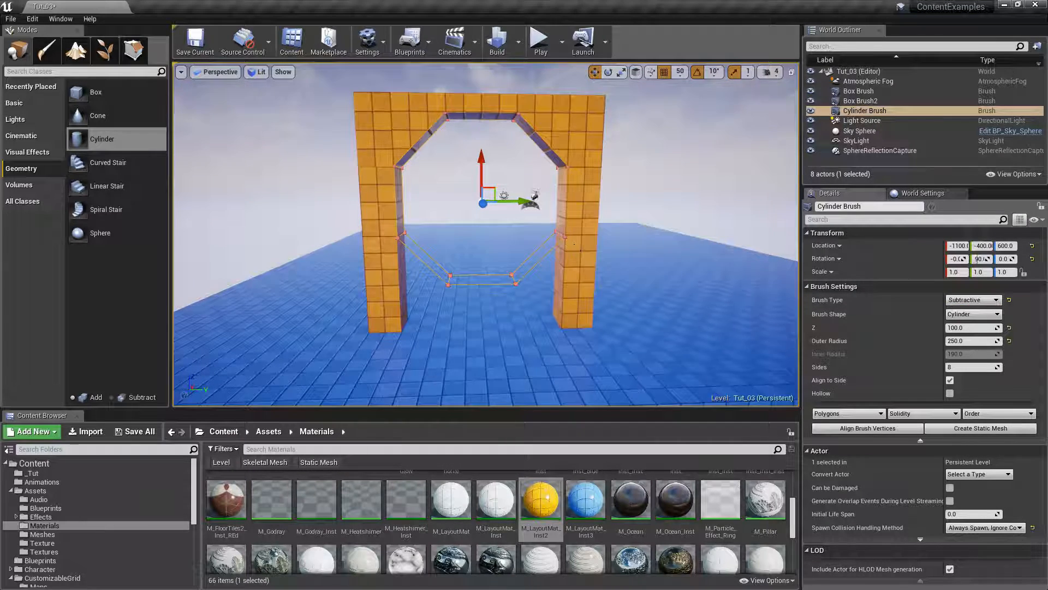
right_drag(547, 241, 547, 241)
mouse_move(495, 182)
mouse_down()
mouse_move(496, 198)
mouse_move(495, 189)
mouse_up()
right_drag(613, 233, 613, 233)
key(Escape)
right_drag(564, 203, 564, 203)
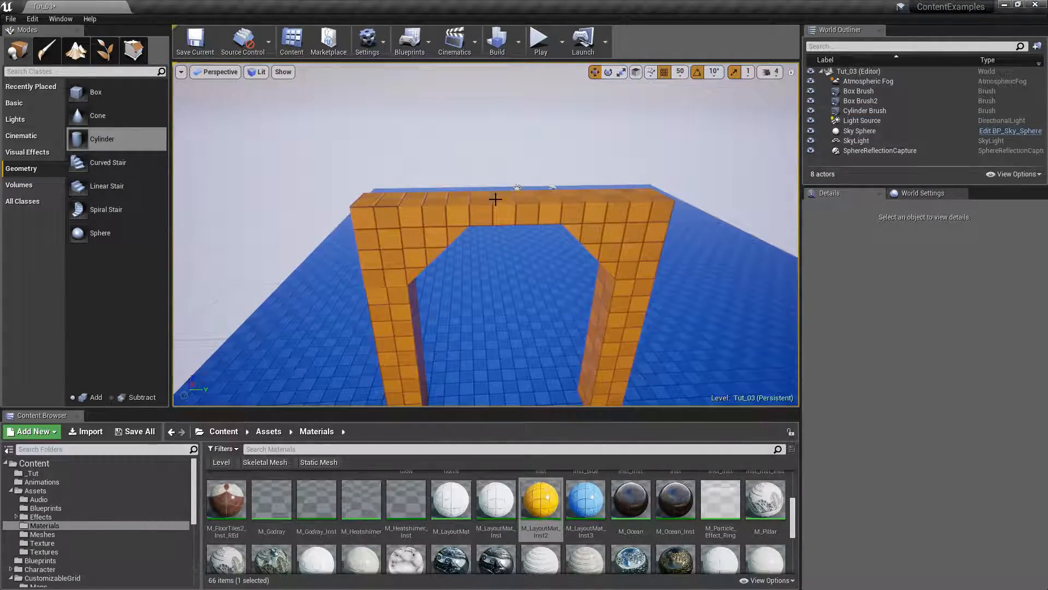
Step: Raise the top faces of the arch's beam by one 50-unit snap step in geometry editing, and return to placement mode
click(495, 199)
key(shift+5)
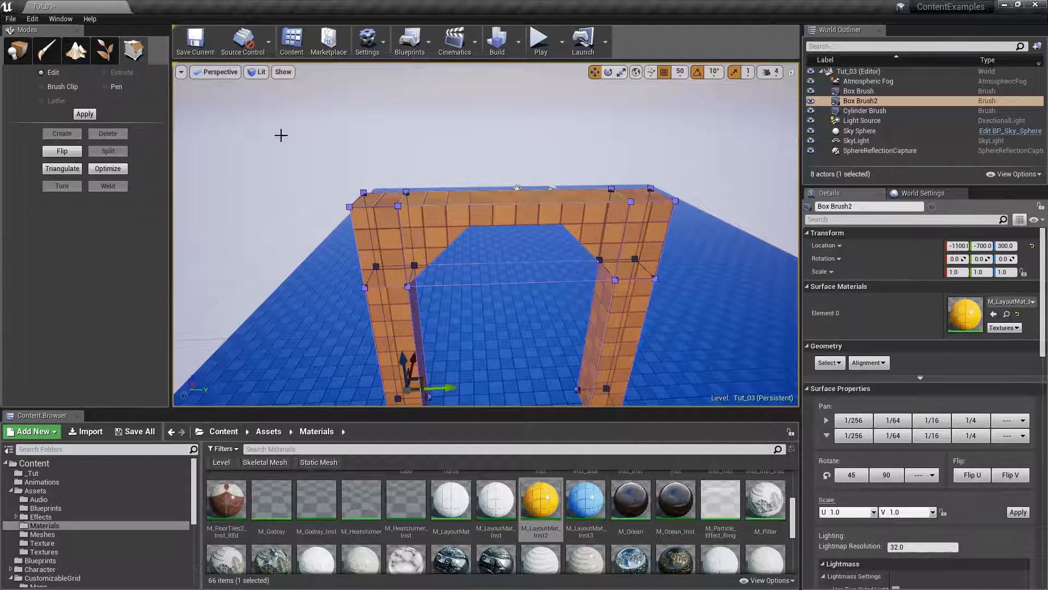
click(395, 202)
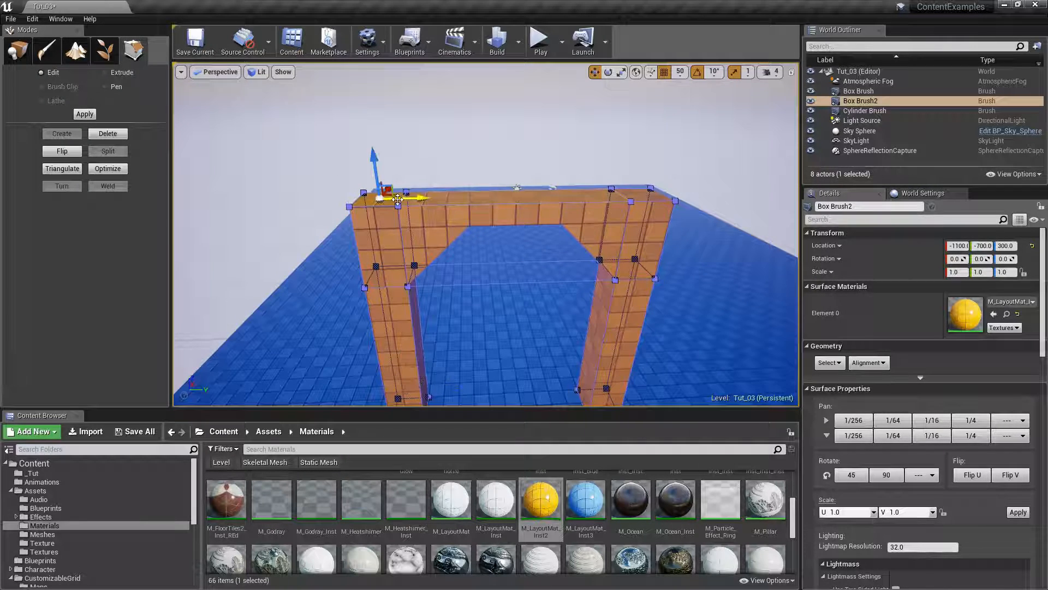
click(641, 194)
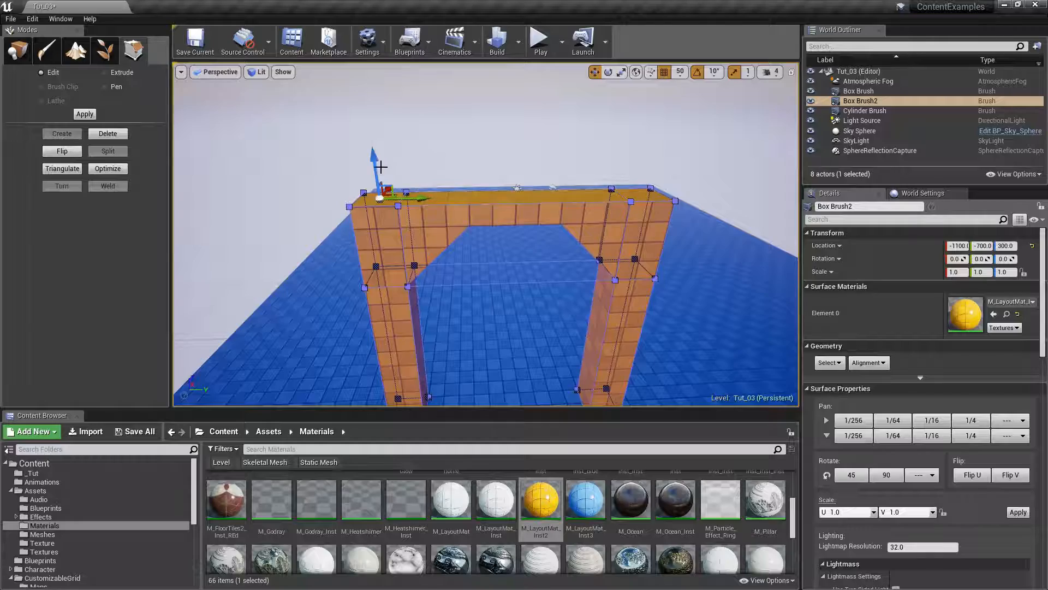
drag(374, 144, 374, 143)
right_drag(573, 203, 560, 235)
click(24, 54)
Step: Inspect the finished arch from several angles and the free floor area beside it
right_drag(350, 180, 363, 180)
right_drag(486, 235, 508, 236)
right_drag(433, 181, 399, 173)
mouse_move(495, 242)
right_down()
mouse_move(502, 252)
mouse_move(495, 233)
right_up()
key(s)
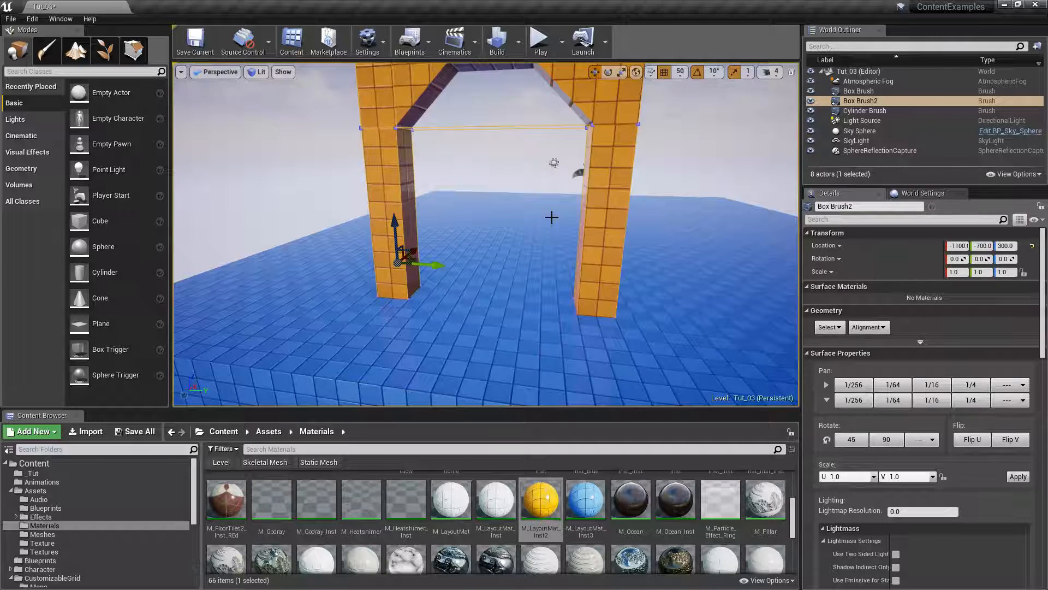
right_drag(576, 279, 571, 268)
right_drag(502, 275, 468, 283)
key(s)
key(d)
mouse_move(528, 261)
right_down()
mouse_move(570, 276)
mouse_move(582, 322)
mouse_move(579, 246)
mouse_move(588, 269)
right_up()
key(w)
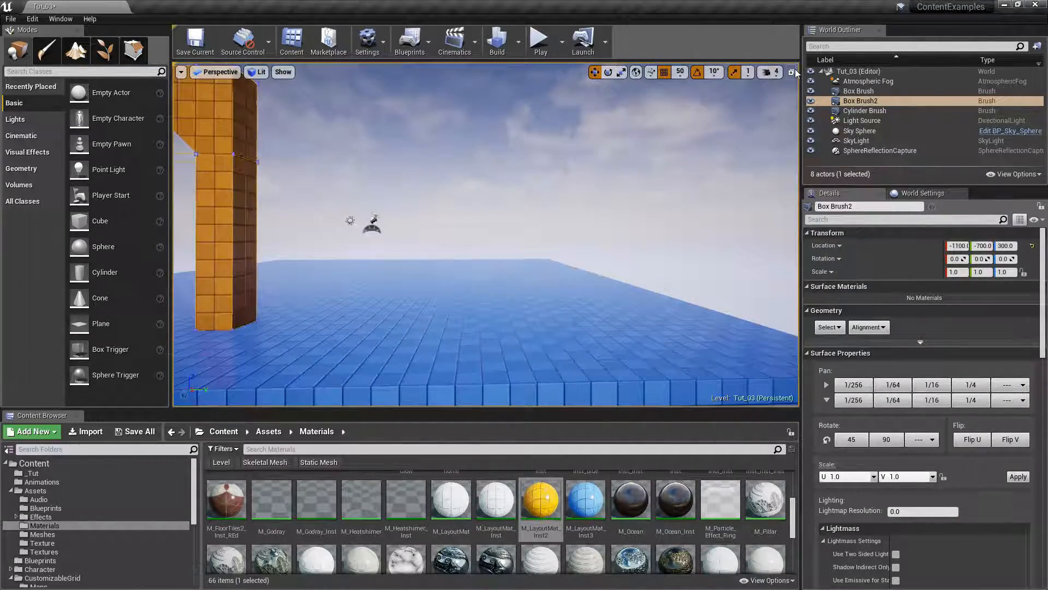
Step: Show the four-view viewport layout and frame the arch brush in the orthographic views
click(791, 71)
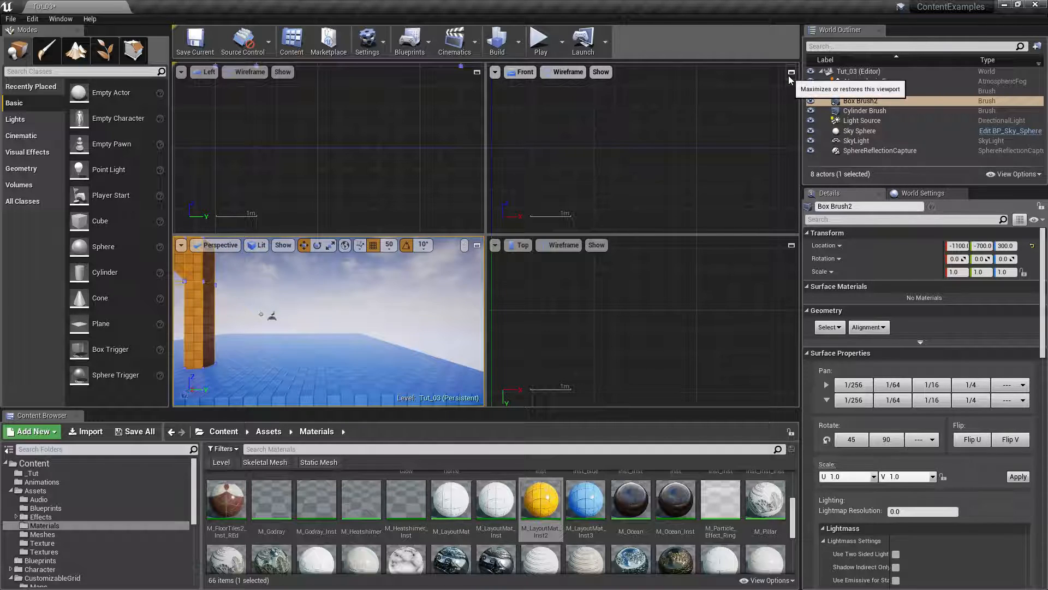
key(f)
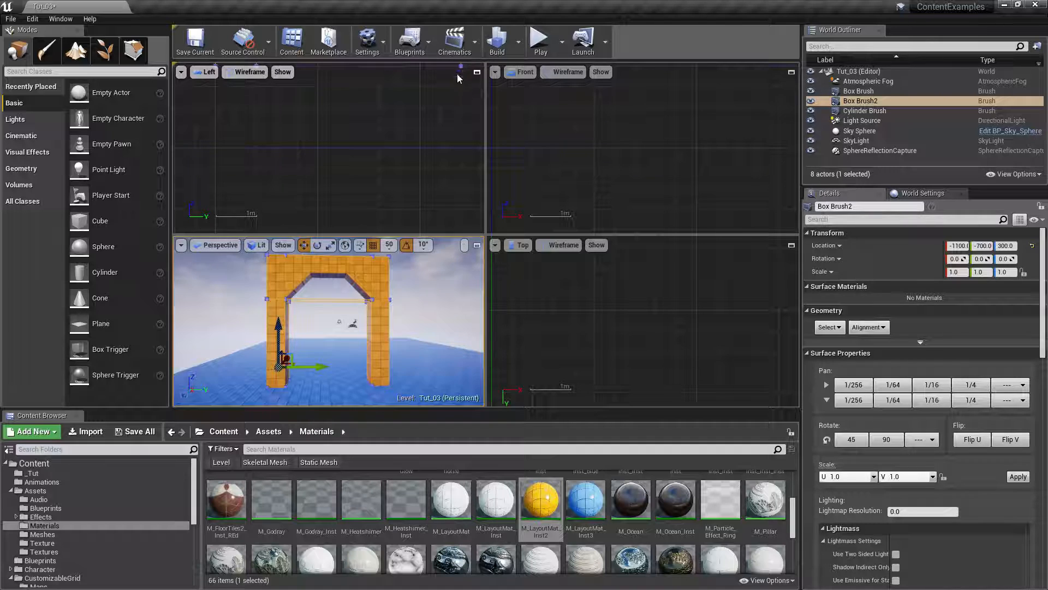
key(f)
scroll(414, 133, down, 1)
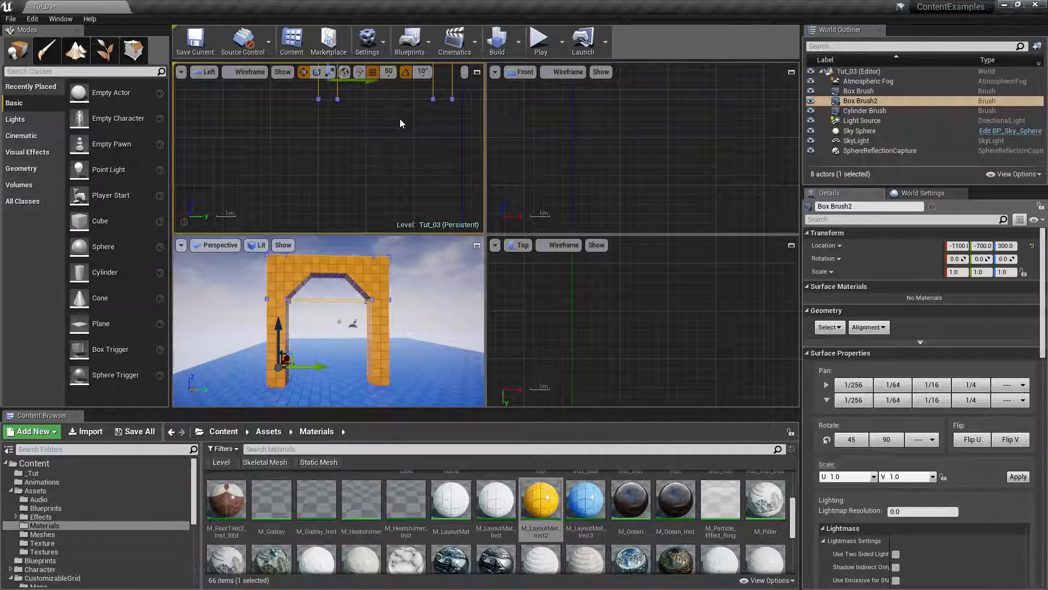
scroll(400, 124, down, 1)
click(348, 92)
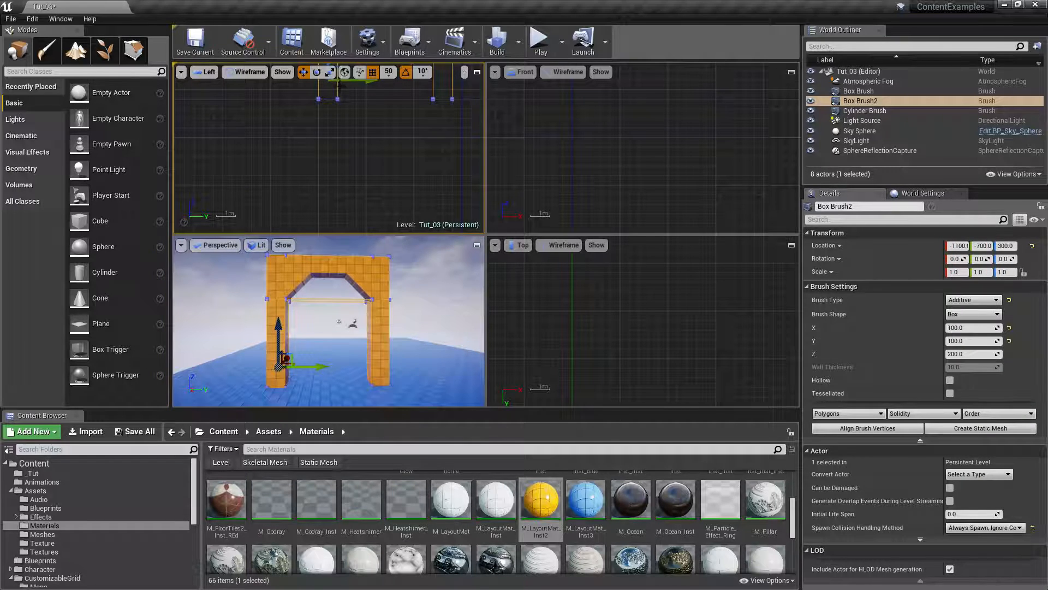
key(f)
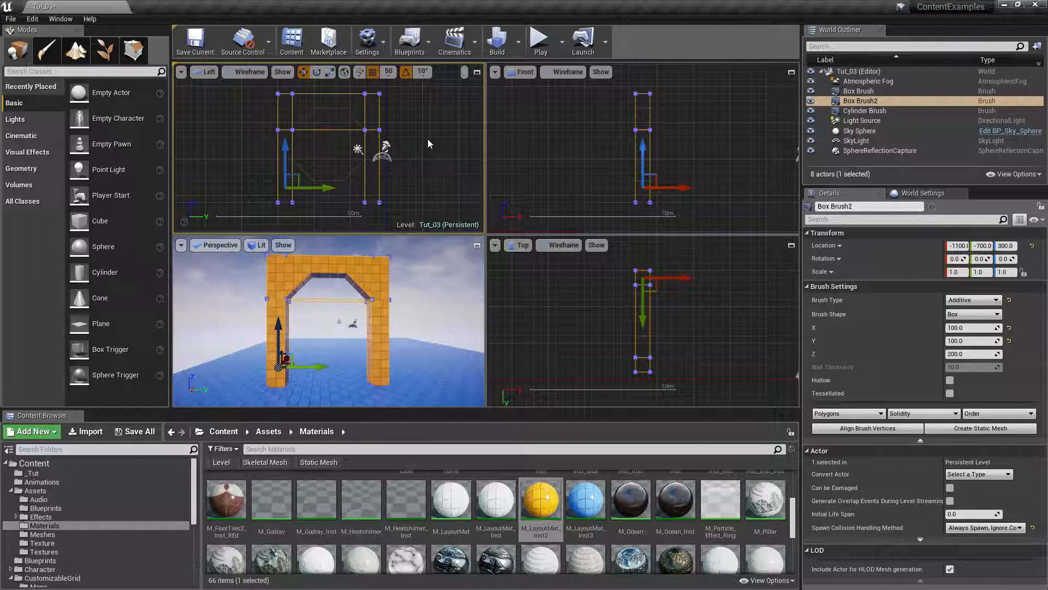
middle_drag(451, 160, 356, 165)
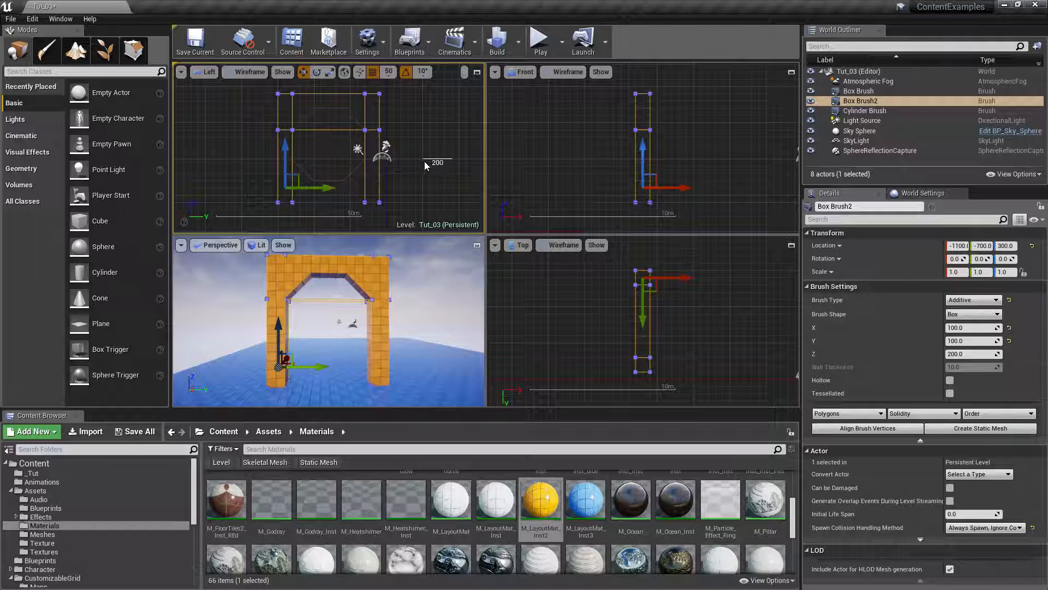
right_drag(437, 151, 337, 147)
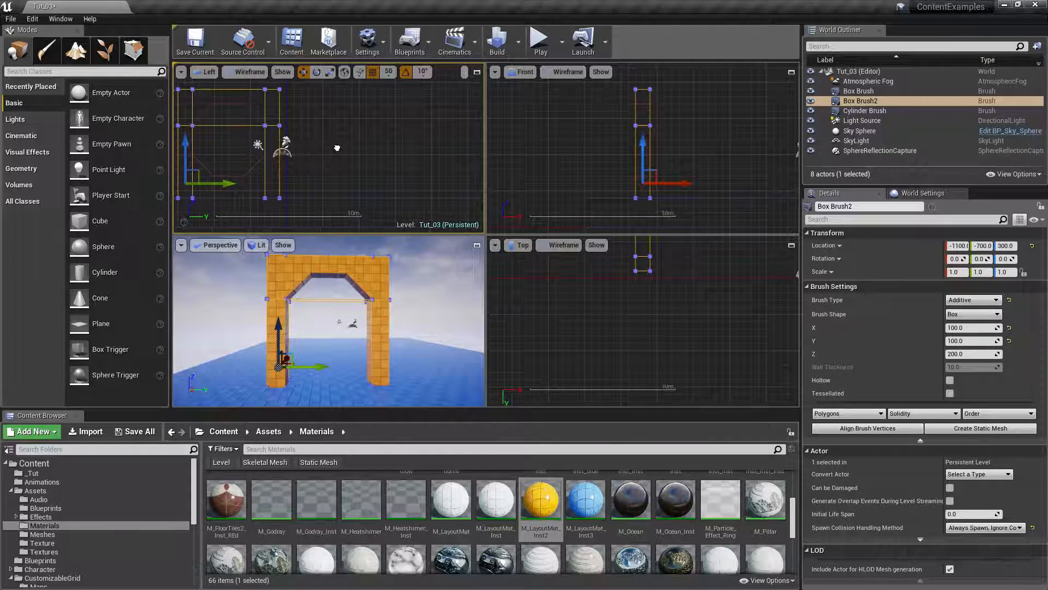
Step: Maximize the Left wireframe view with the empty floor space beside the arch in view
click(477, 72)
scroll(502, 165, up, 3)
mouse_move(484, 185)
right_down()
mouse_move(445, 180)
mouse_move(440, 198)
mouse_move(456, 193)
right_up()
middle_drag(230, 158, 393, 158)
right_drag(501, 179, 454, 186)
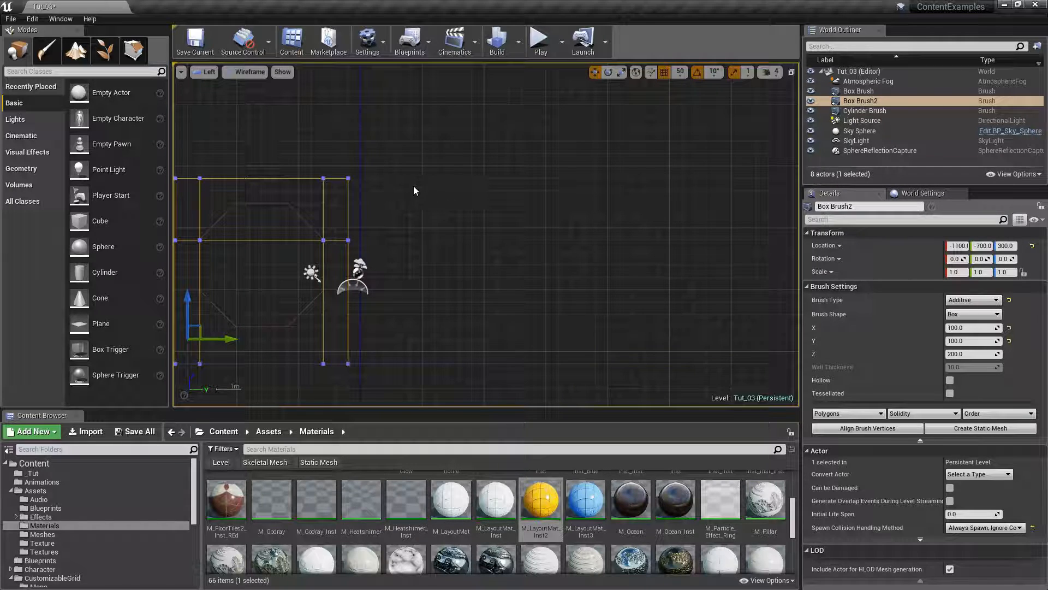
middle_drag(375, 166, 545, 166)
Step: Activate the geometry editing Pen tool with Auto Extrude and an extrude depth of 100, with no brush selected
key(shift+5)
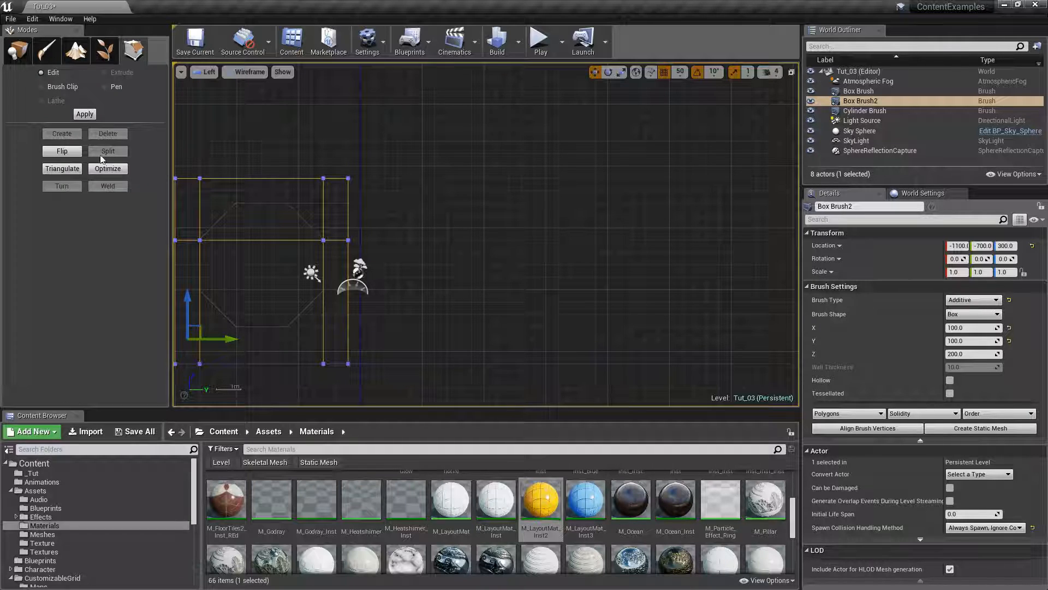
click(105, 86)
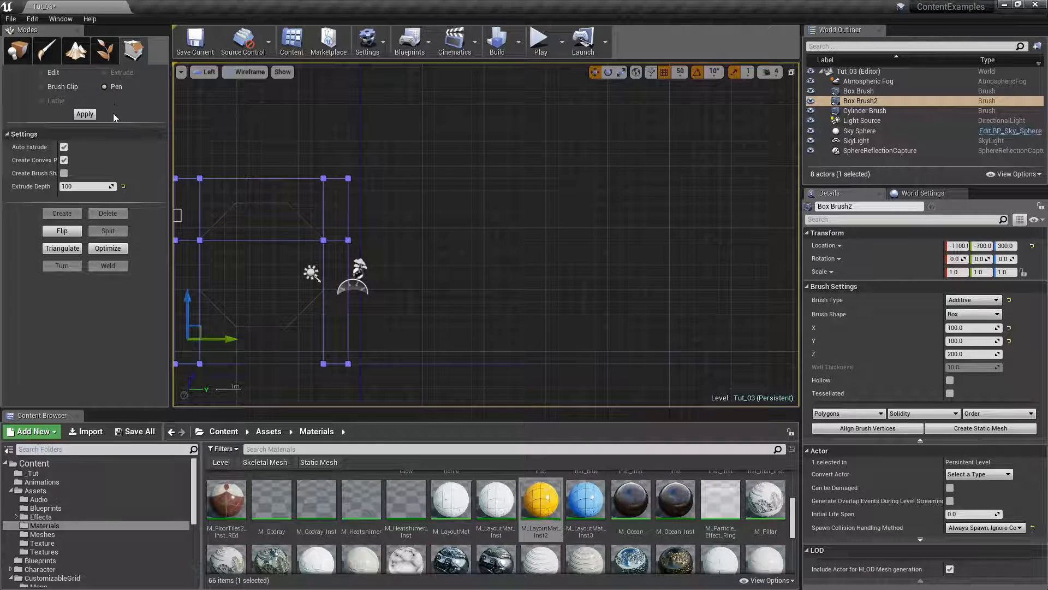
click(124, 186)
click(91, 187)
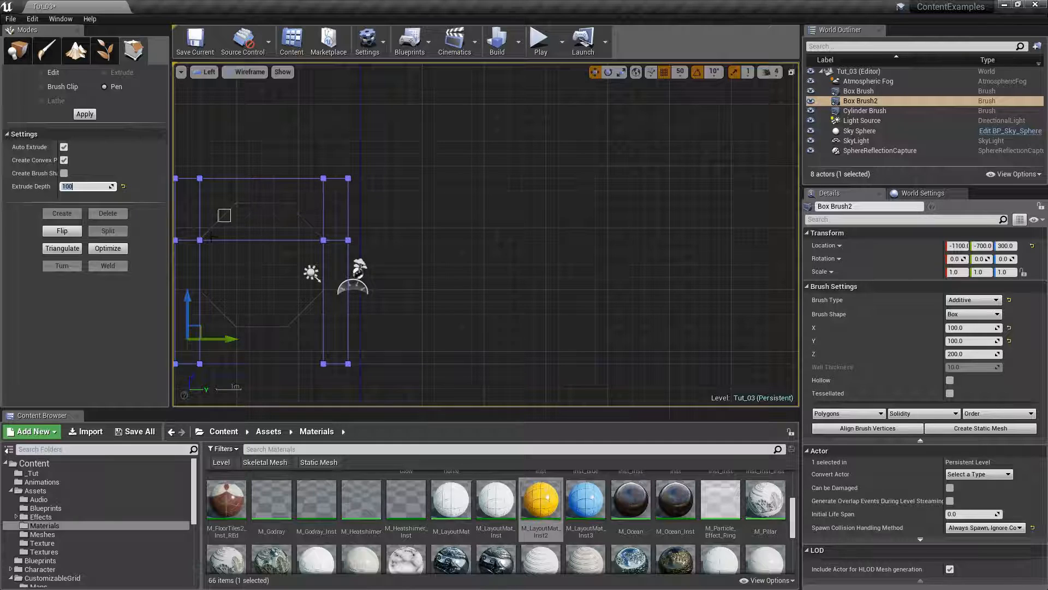
click(223, 229)
click(371, 361)
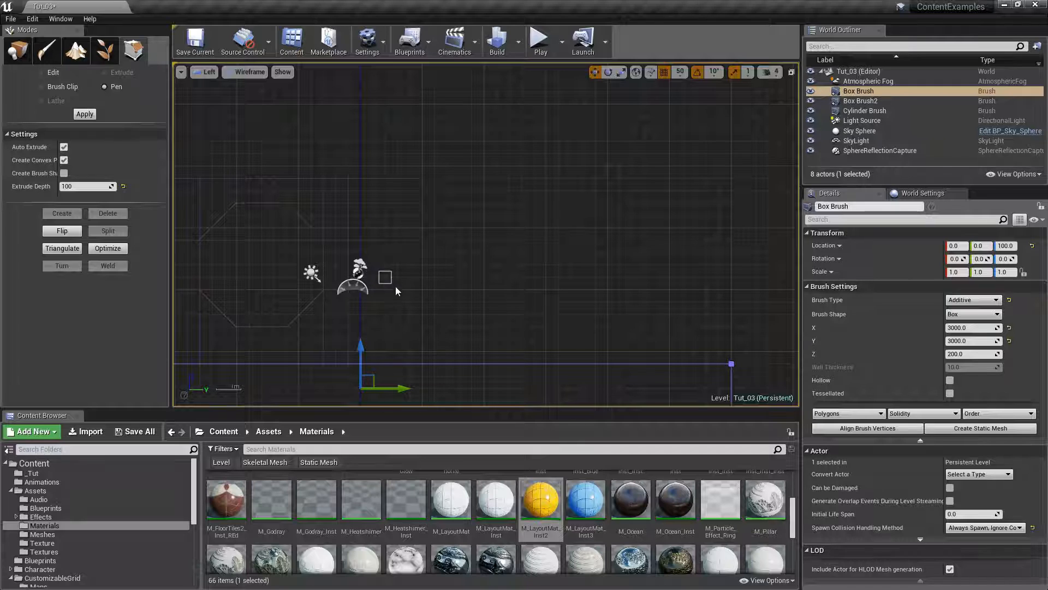
click(404, 313)
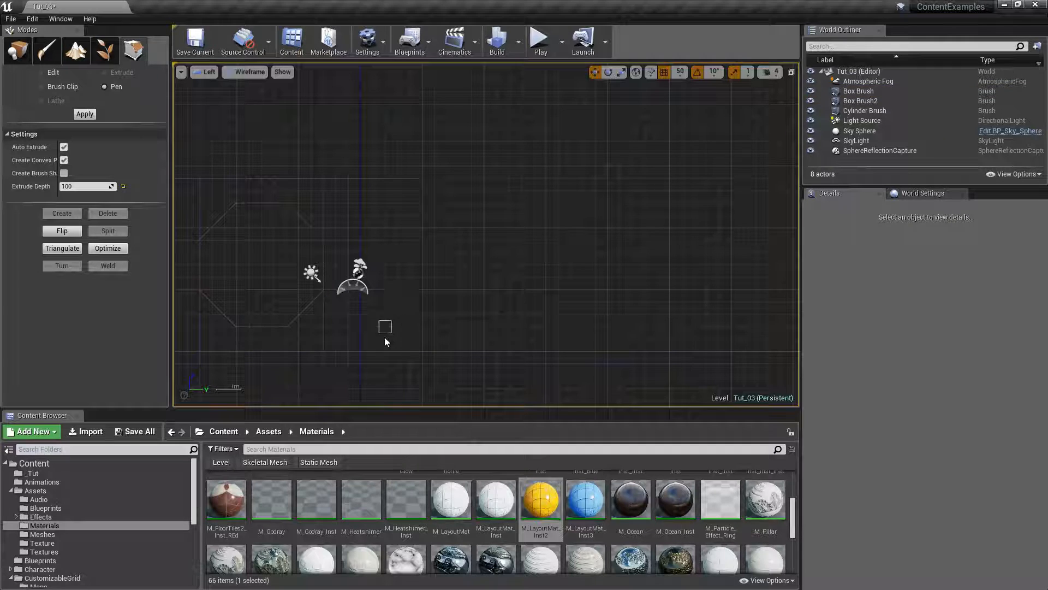
Step: Draw a closed outline of a second arch with an angled-corner opening beside the first to create an extruded brush
click(372, 363)
click(546, 178)
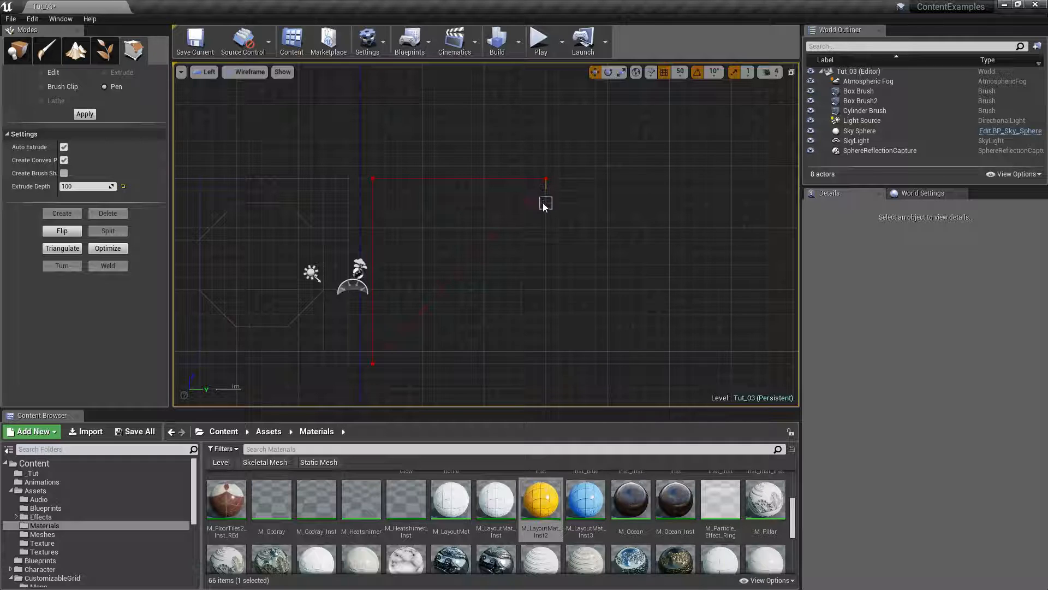
click(546, 363)
click(520, 363)
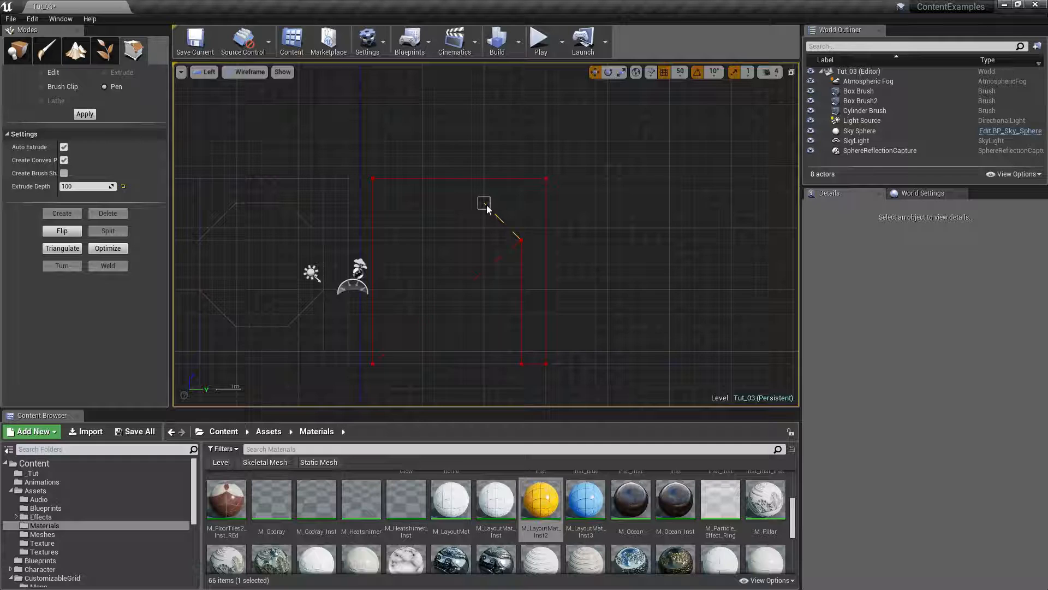
click(422, 203)
key(BackSpace)
click(372, 363)
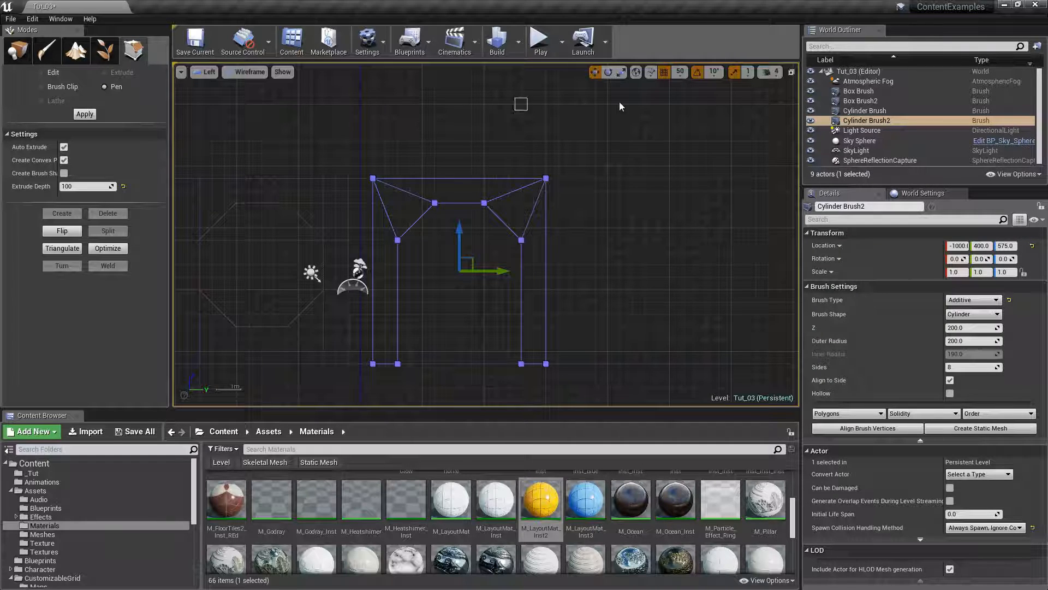
Step: Return to placement mode in the maximized perspective view, and move the new arch brush to X -1100
click(791, 71)
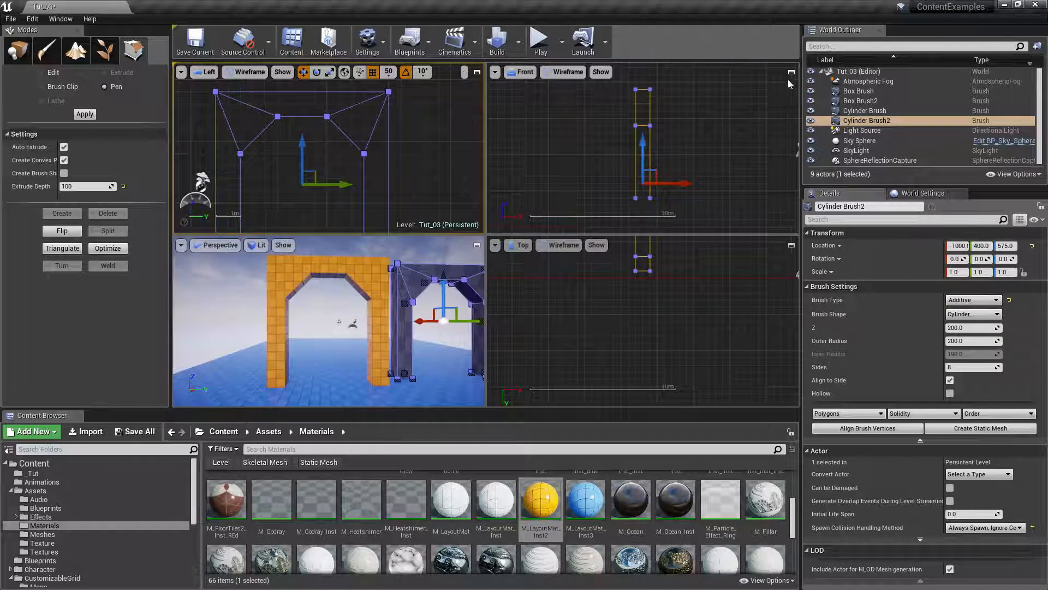
click(18, 51)
click(476, 245)
mouse_move(473, 253)
right_down()
mouse_move(494, 273)
mouse_move(483, 259)
mouse_move(425, 293)
mouse_move(513, 271)
right_up()
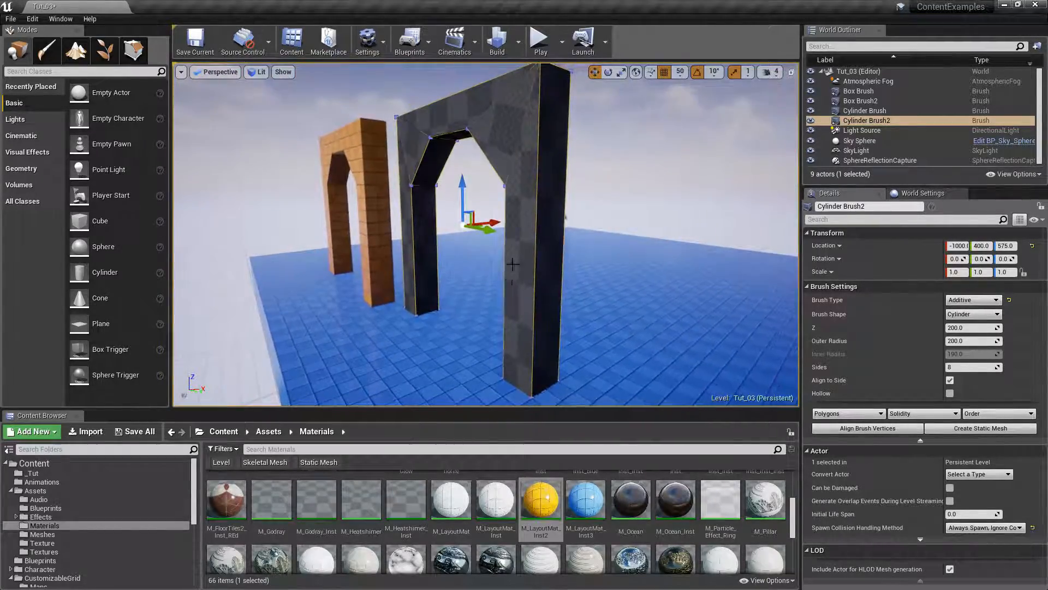
drag(499, 220, 479, 224)
mouse_move(479, 224)
right_down()
mouse_move(515, 245)
mouse_move(592, 226)
mouse_move(545, 230)
right_up()
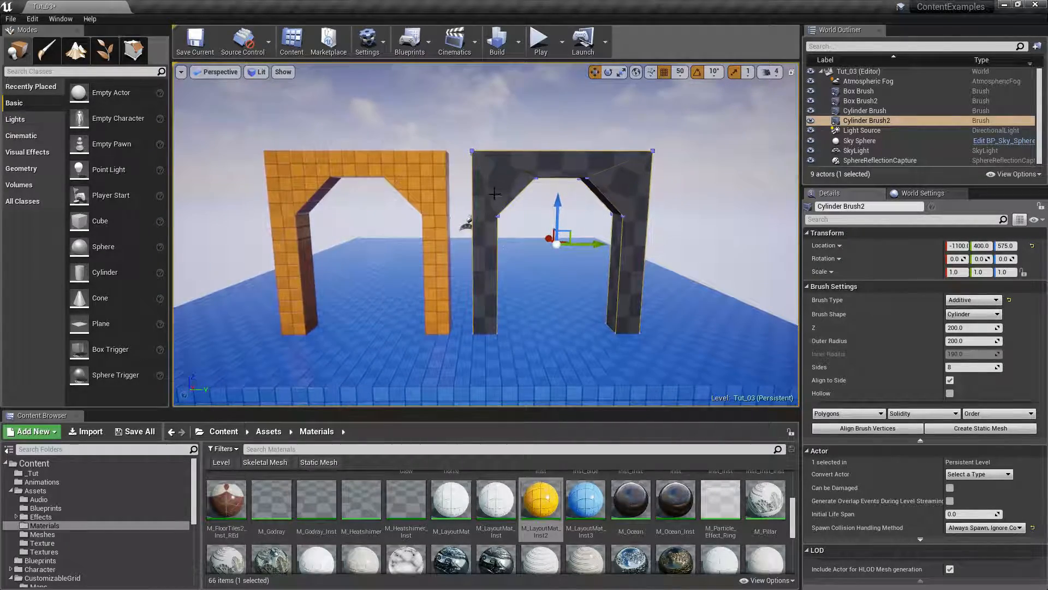
Step: Select all surfaces of the second arch, apply the orange M_LayoutMat_Inst2 material to them, and deselect
click(498, 204)
key(shift+b)
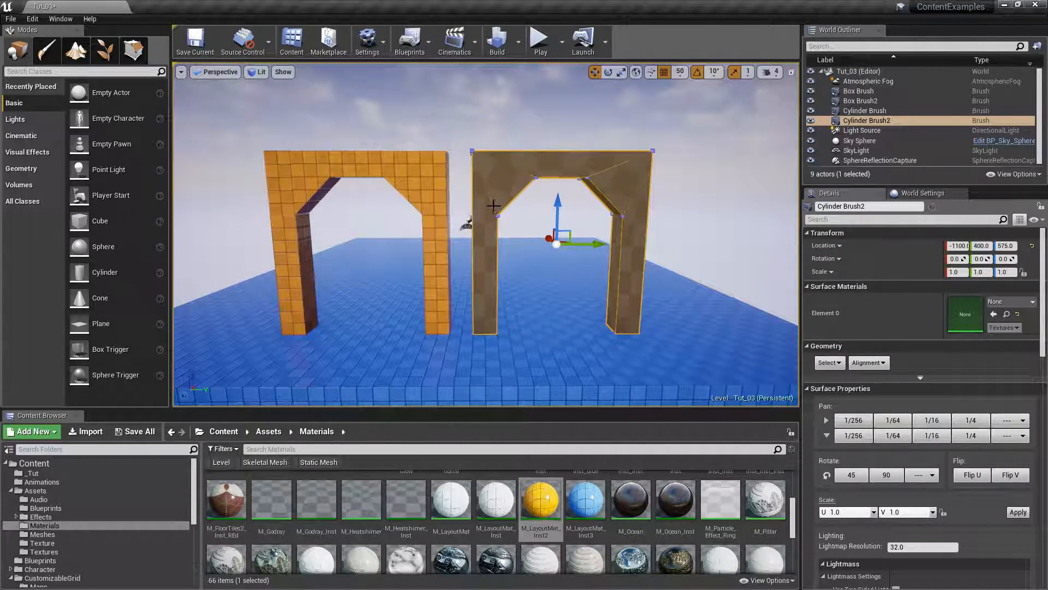
mouse_move(540, 500)
mouse_down()
mouse_move(601, 513)
mouse_move(967, 322)
mouse_move(904, 322)
mouse_up()
mouse_move(642, 319)
right_down()
mouse_move(640, 298)
mouse_move(658, 300)
mouse_move(642, 315)
mouse_move(636, 284)
mouse_move(645, 320)
mouse_move(414, 295)
mouse_move(392, 313)
mouse_move(322, 267)
mouse_move(311, 306)
mouse_move(240, 309)
mouse_move(268, 281)
mouse_move(224, 297)
mouse_move(186, 289)
mouse_move(349, 297)
mouse_move(421, 257)
right_up()
key(w)
key(Escape)
Step: Examine how the orange grid material lines up on the second arch's surfaces
key(w)
key(s)
key(w)
key(s)
key(w)
key(s)
key(w)
key(s)
key(w)
key(s)
key(a)
key(s)
Step: Align the orange grid material across the second arch's selected surfaces using Align Surface Planar
click(569, 219)
key(s)
mouse_move(569, 219)
right_down()
mouse_move(573, 240)
mouse_move(557, 243)
mouse_move(568, 236)
right_up()
key(w)
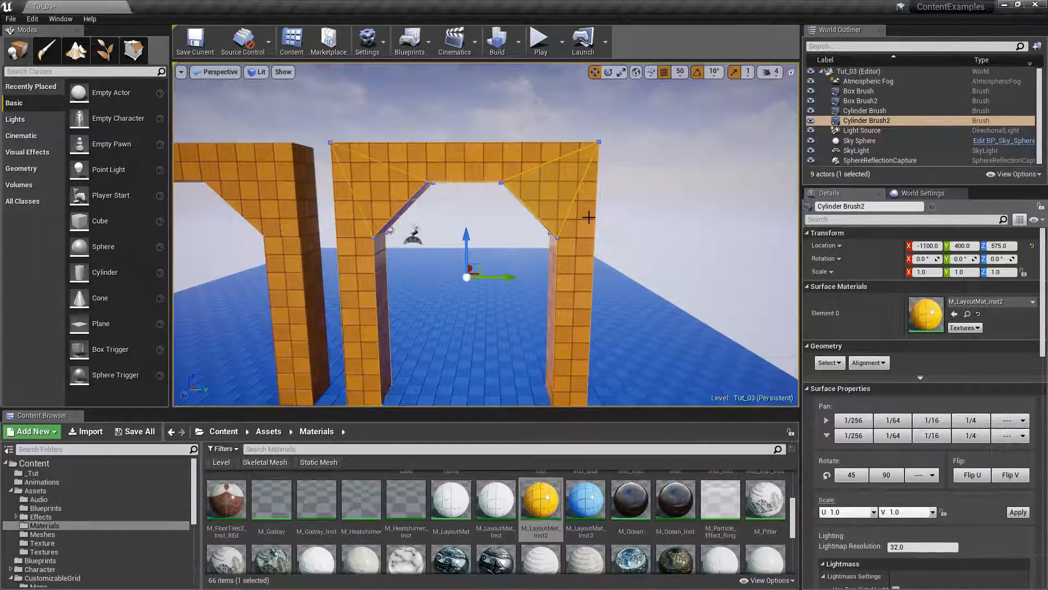
key(d)
right_drag(631, 258, 620, 245)
key(w)
click(880, 362)
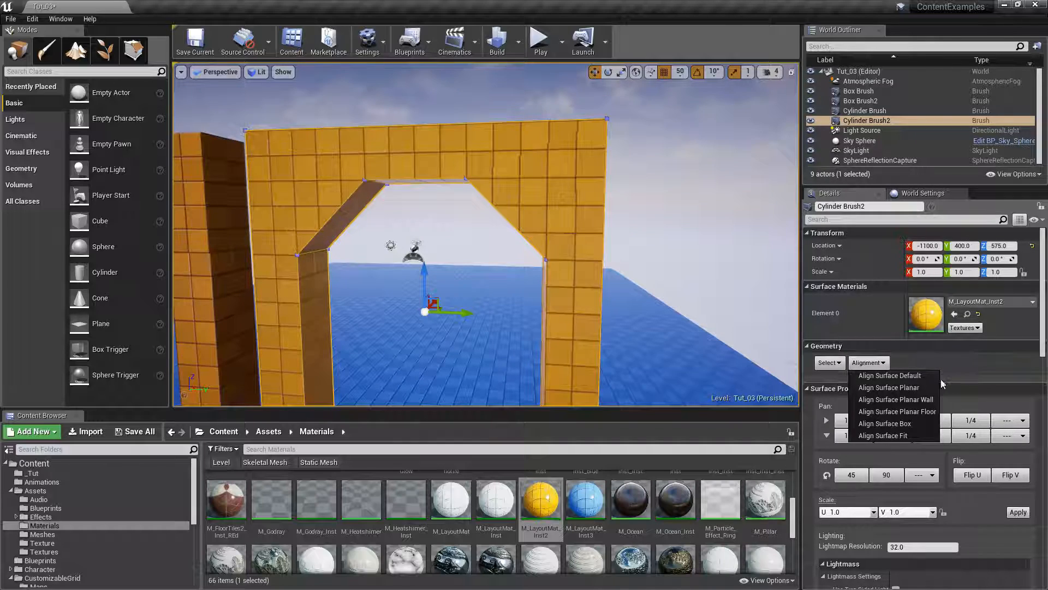
click(895, 390)
right_drag(738, 350, 741, 350)
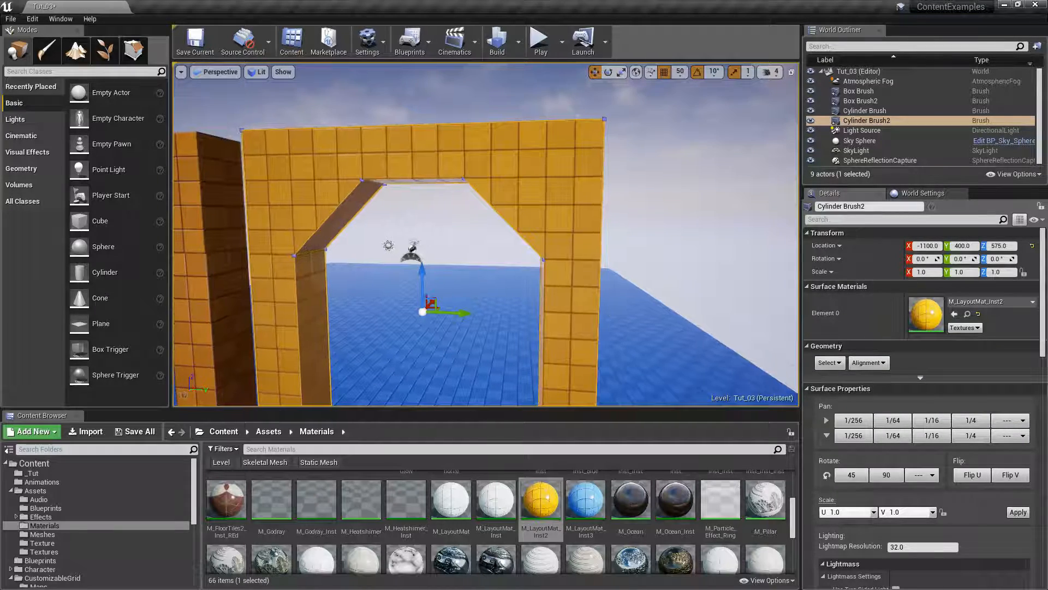
Step: Compare the planar-aligned grid texture on the second arch with the texture on the first arch
click(621, 321)
key(d)
mouse_move(621, 321)
right_down()
mouse_move(475, 306)
mouse_move(533, 300)
right_up()
key(w)
key(s)
click(498, 233)
key(a)
mouse_move(498, 233)
right_down()
mouse_move(546, 256)
mouse_move(611, 254)
mouse_move(518, 250)
right_up()
key(s)
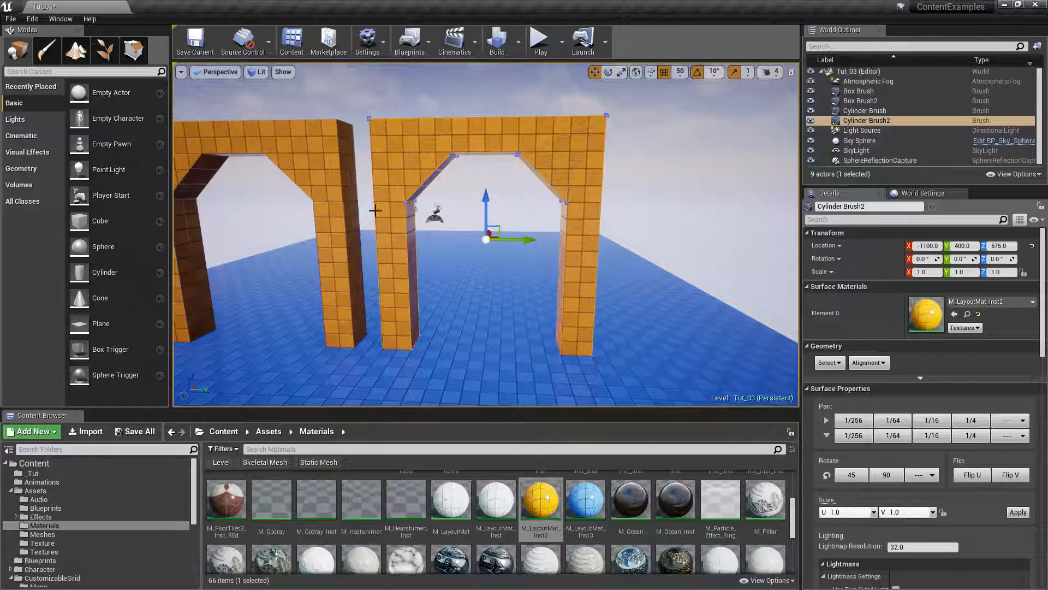
right_drag(429, 334, 457, 267)
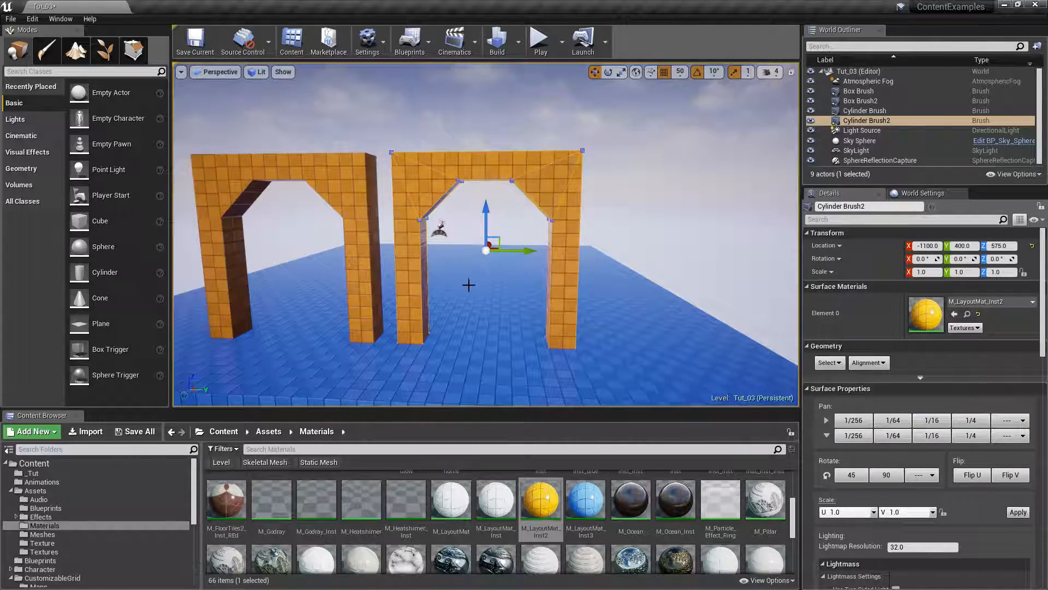
right_drag(404, 222, 410, 234)
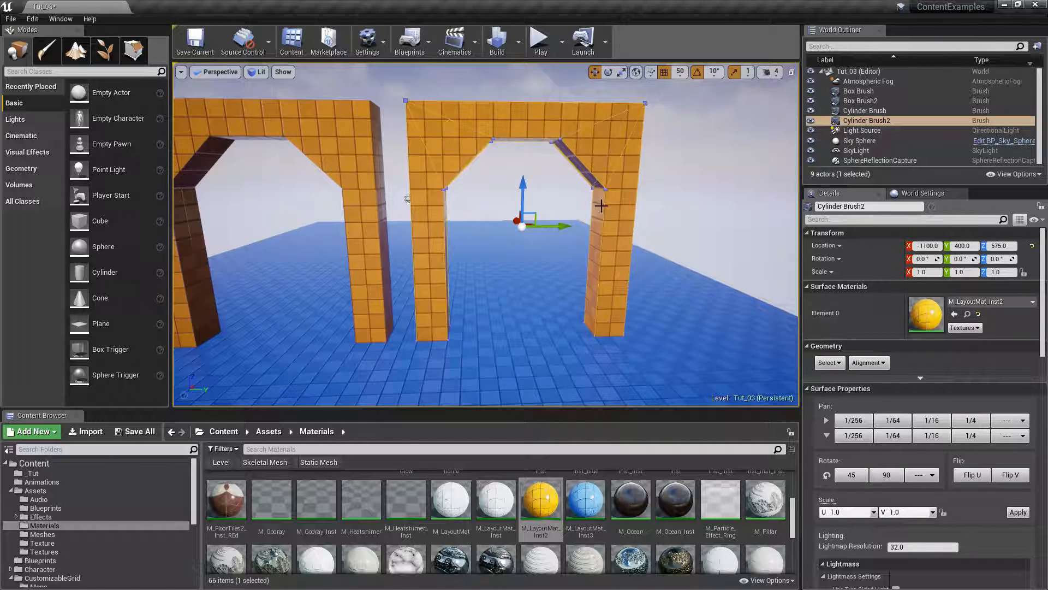
right_drag(458, 174, 437, 192)
key(s)
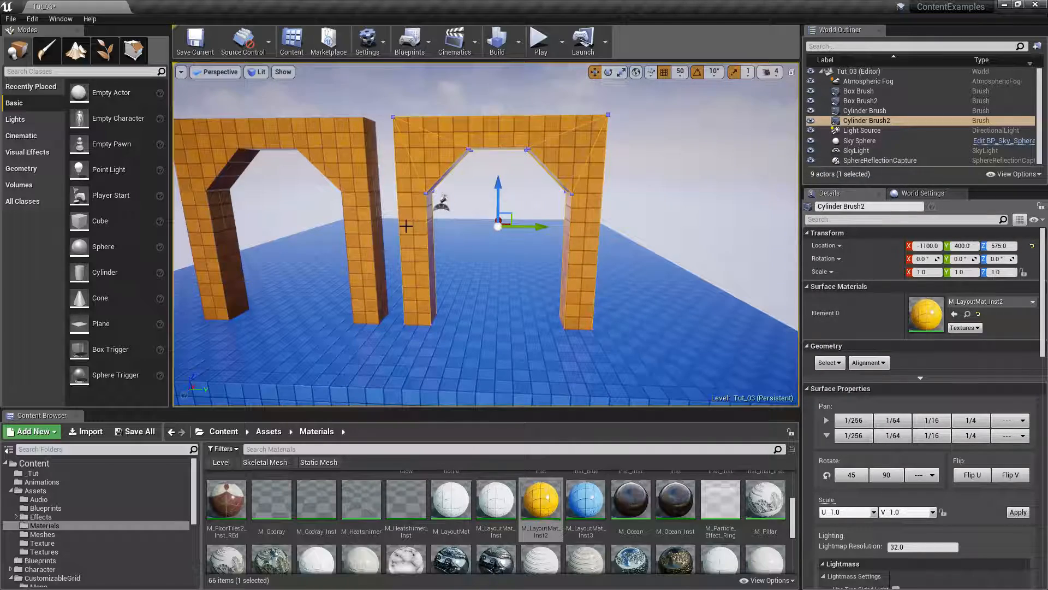
Step: Set the first arch's subtractive cylinder brush to 155 sides and raise it to Z 650
right_drag(460, 303, 455, 202)
click(487, 212)
click(504, 155)
right_drag(503, 156, 803, 384)
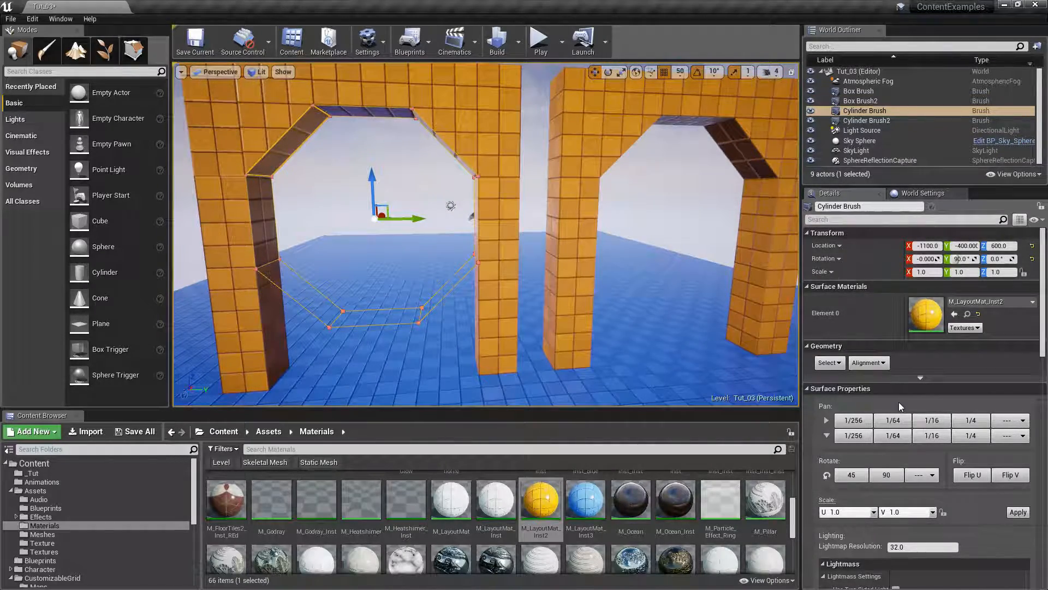
scroll(899, 402, down, 4)
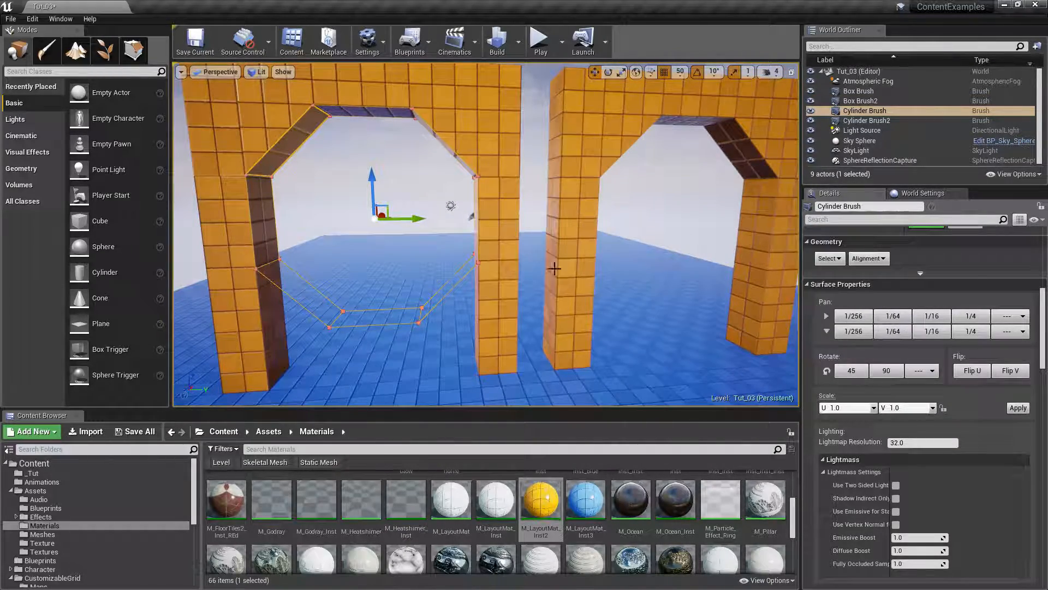
click(285, 137)
drag(925, 368, 941, 367)
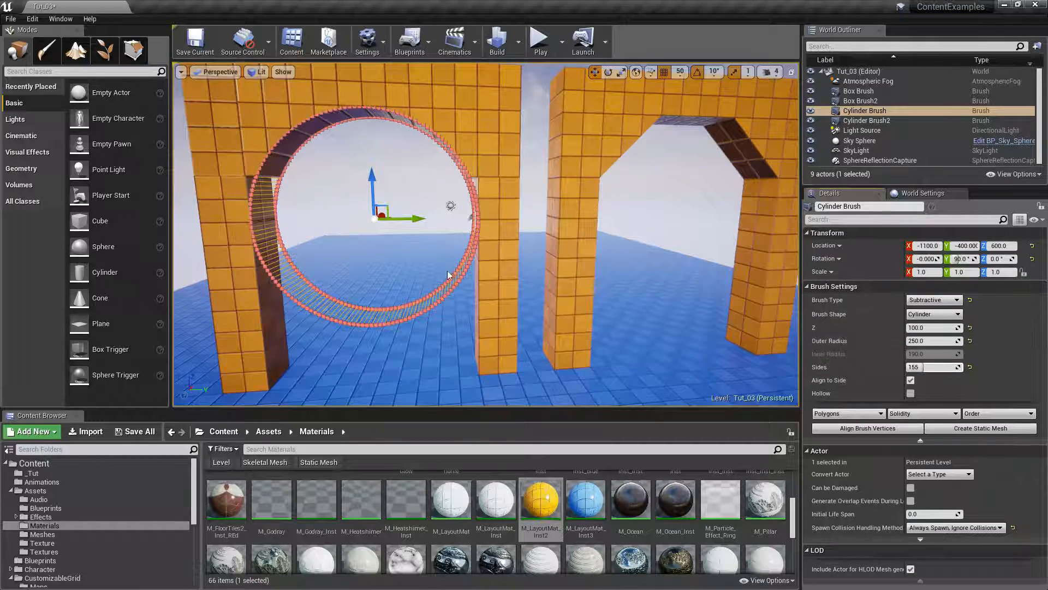
drag(372, 177, 373, 159)
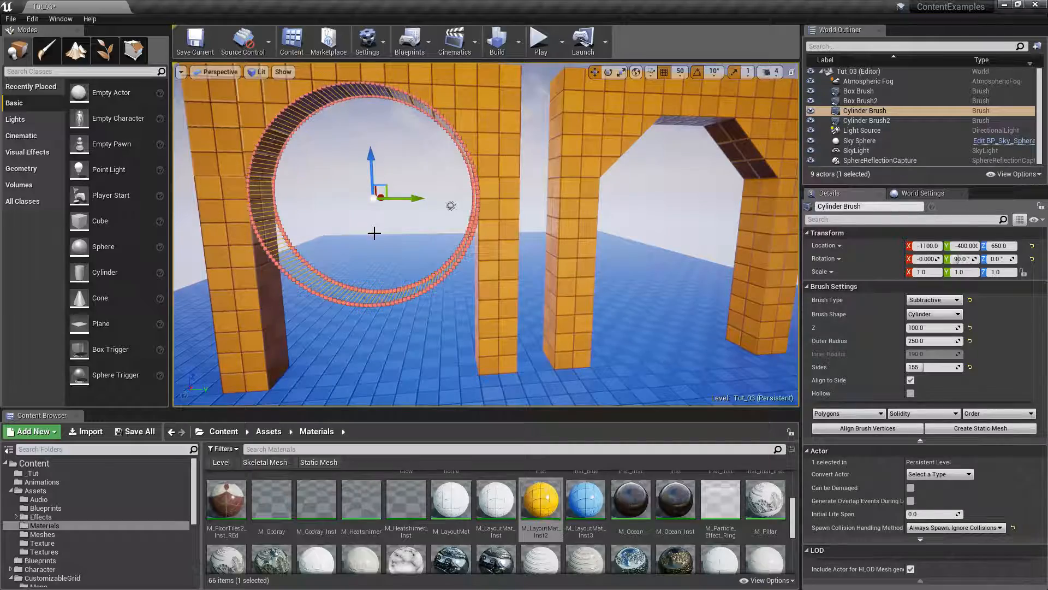
Step: Delete the box brush that forms the first arch
key(Escape)
key(s)
mouse_move(374, 233)
right_down()
mouse_move(344, 237)
mouse_move(317, 216)
mouse_move(349, 225)
mouse_move(340, 224)
right_up()
key(w)
key(d)
key(s)
mouse_move(505, 242)
right_down()
mouse_move(522, 227)
mouse_move(477, 229)
mouse_move(351, 199)
right_up()
scroll(351, 198, up, 3)
click(367, 168)
key(Delete)
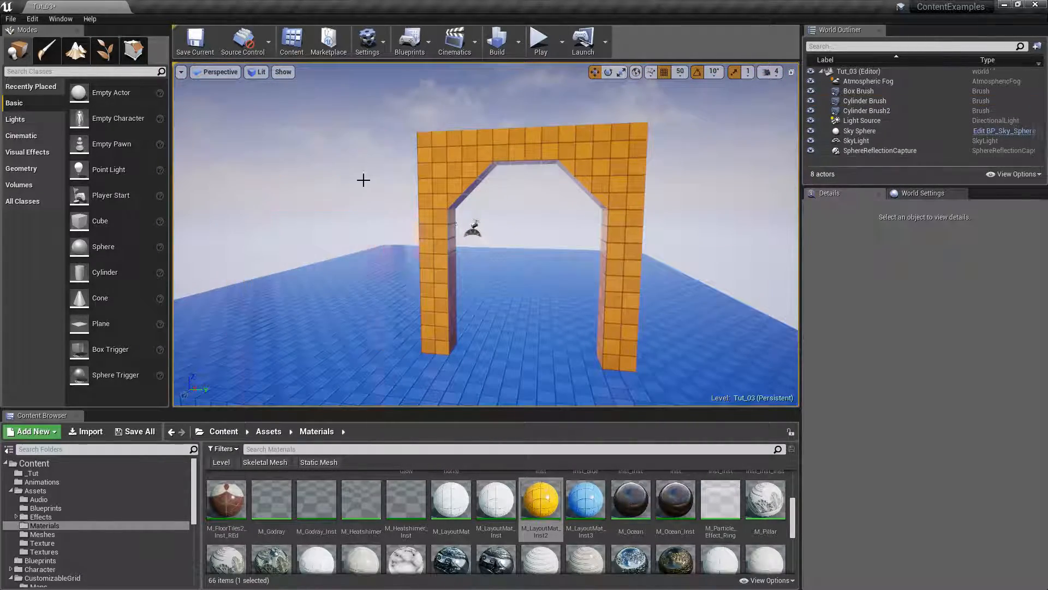
Step: Delete the leftover subtractive cylinder brush and the second arch brush, leaving only the blue floor
click(882, 111)
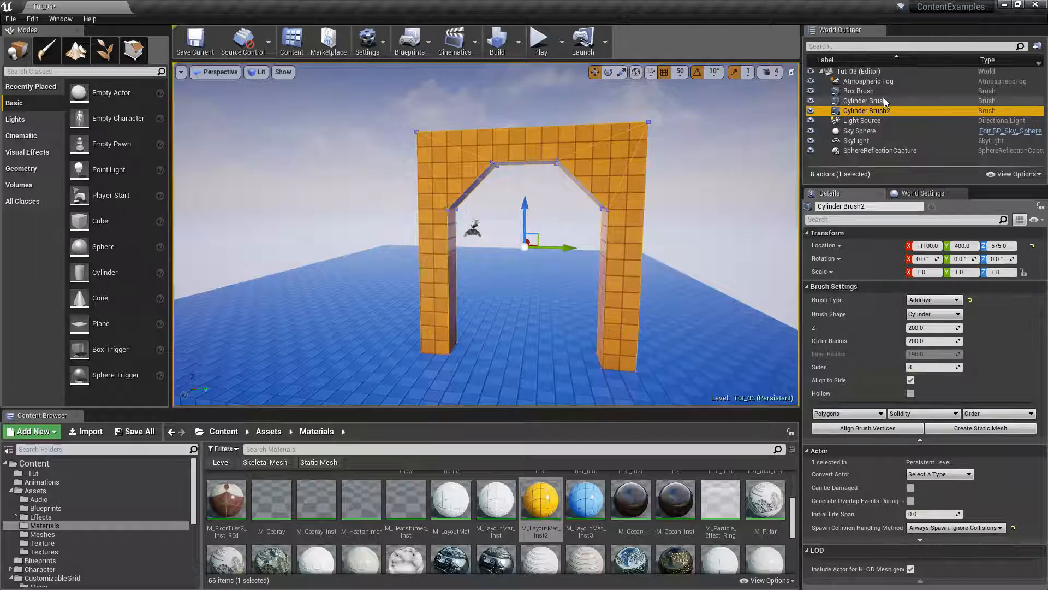
click(868, 101)
key(Delete)
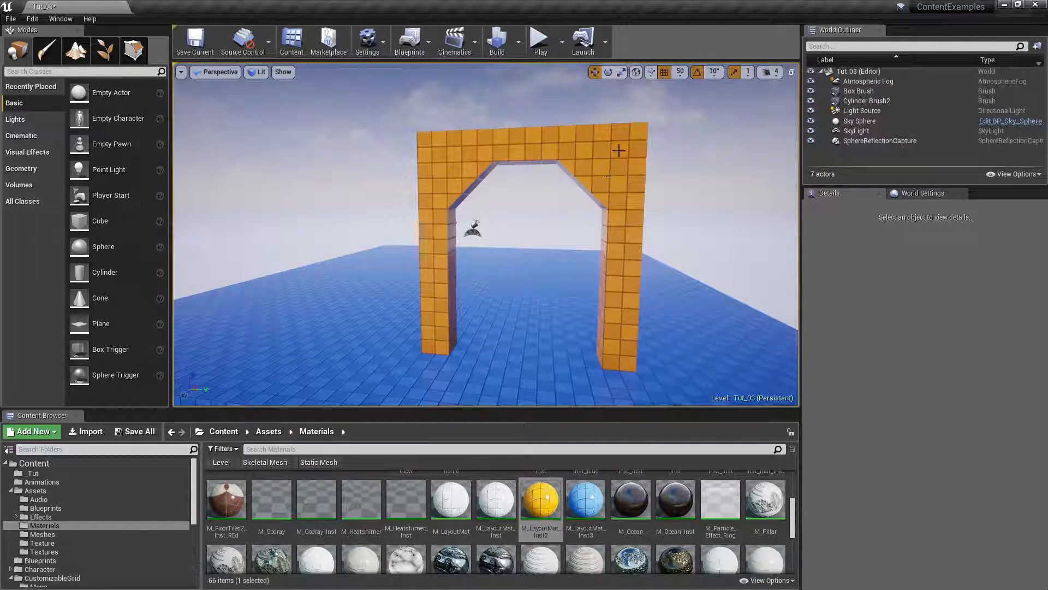
click(620, 239)
mouse_move(621, 241)
right_down()
mouse_move(607, 251)
mouse_move(620, 235)
right_up()
key(Delete)
right_drag(557, 258, 199, 140)
Step: Place an additive 200 x 200 x 200 box brush on the floor at -800, -200, 300
click(141, 57)
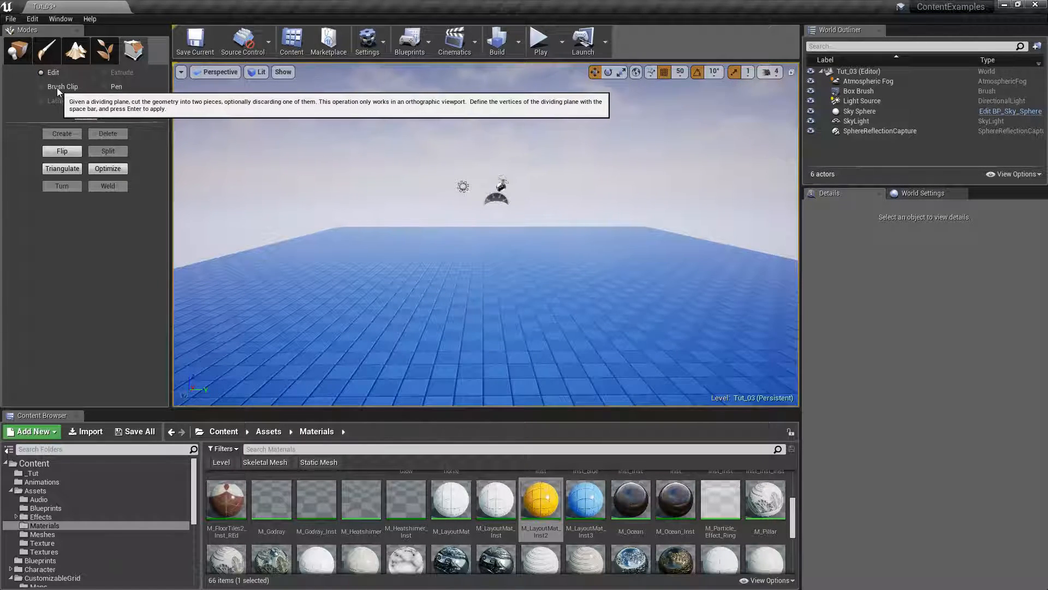
click(16, 53)
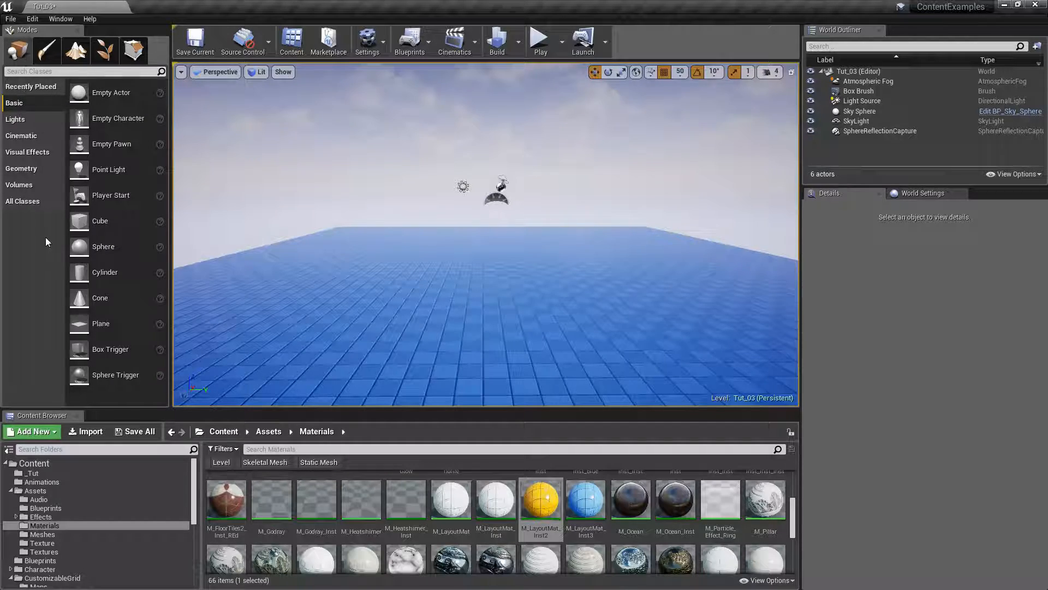
click(24, 169)
mouse_move(102, 103)
mouse_down()
mouse_move(376, 304)
mouse_move(450, 329)
mouse_up()
right_drag(603, 343, 577, 257)
Step: Frame the new box in a maximized Left wireframe view and activate Brush Clip with Split disabled
click(791, 72)
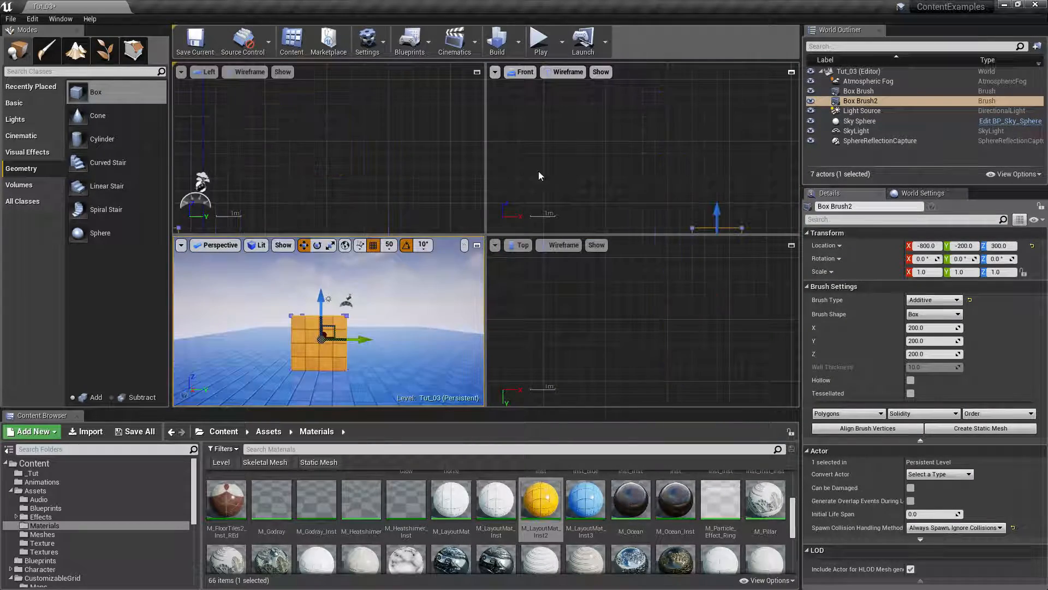
right_drag(382, 139, 457, 74)
key(f)
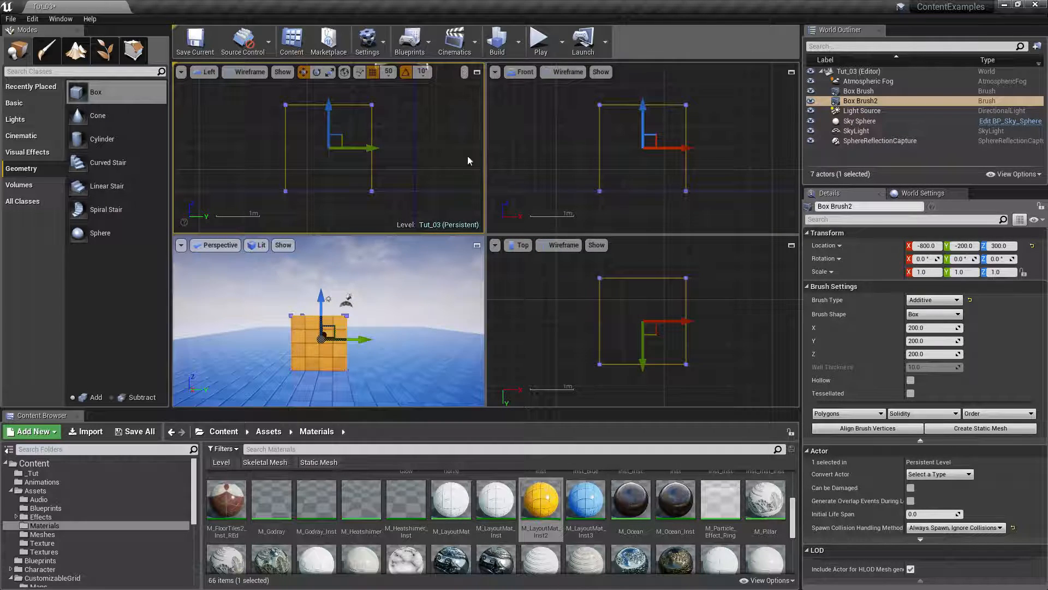
click(477, 72)
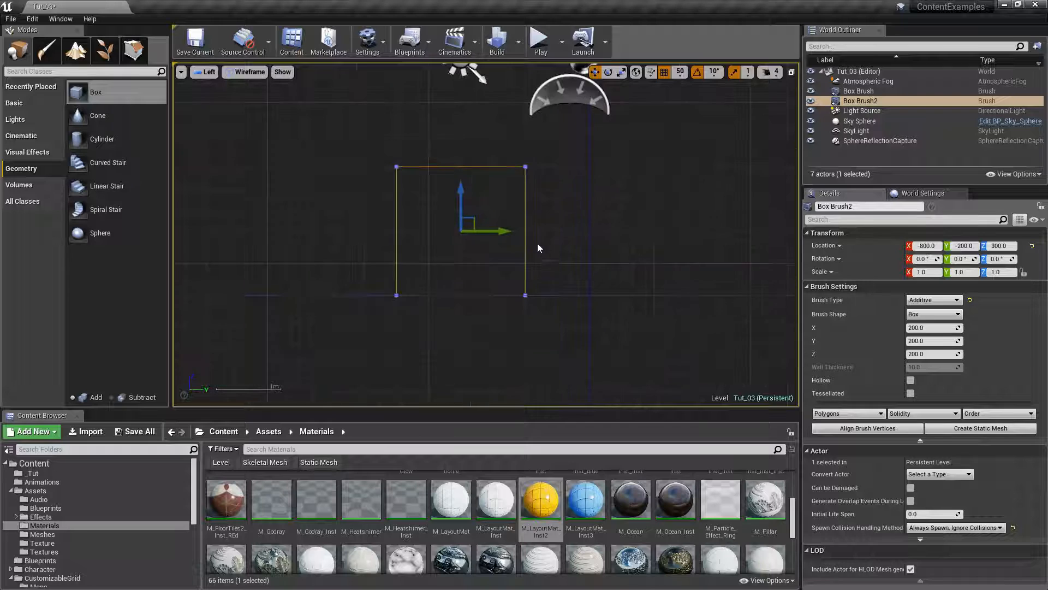
click(134, 50)
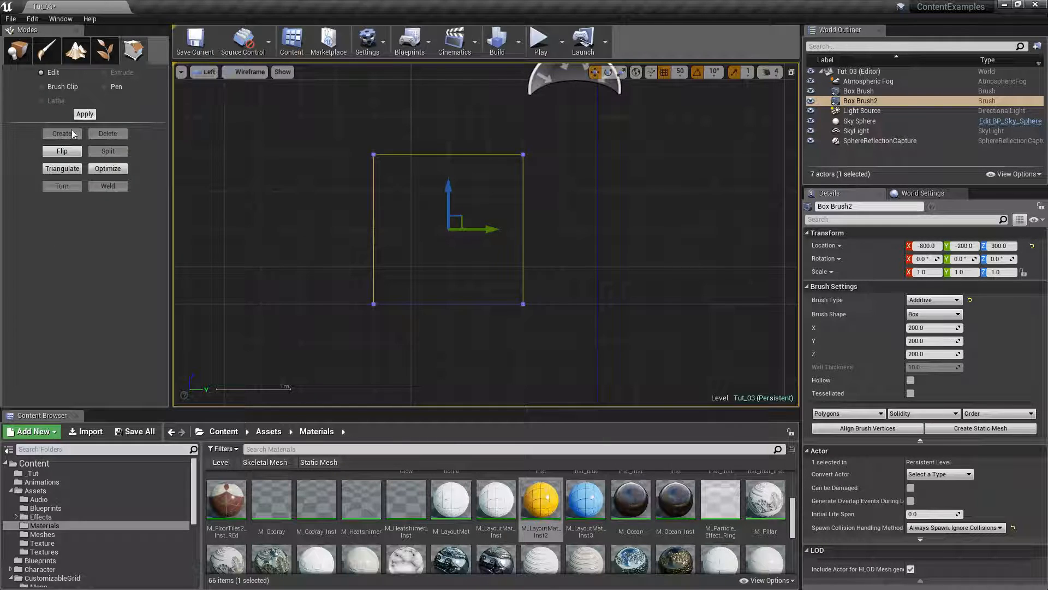
click(58, 86)
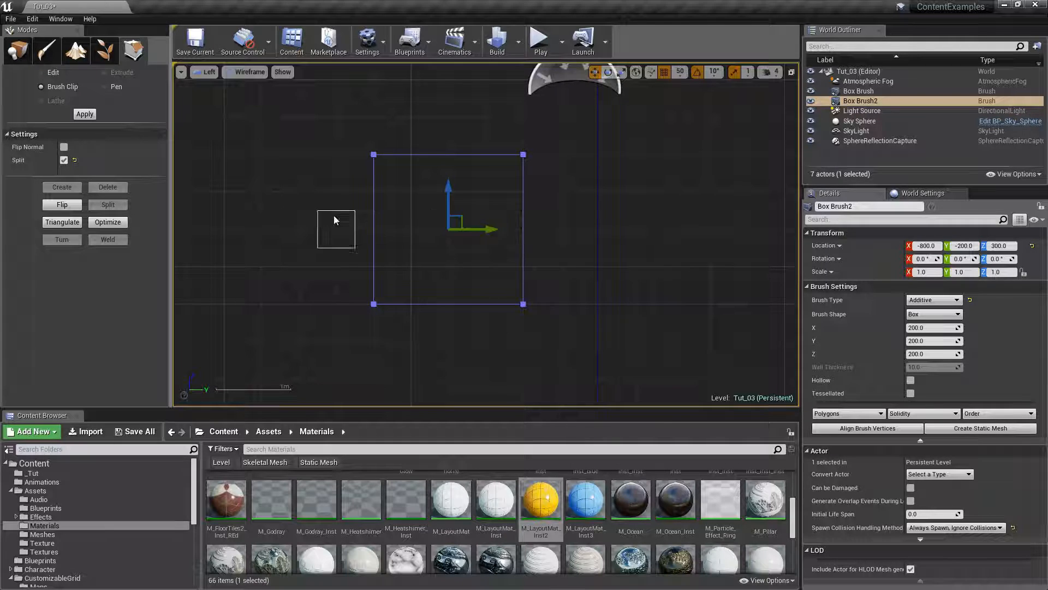
click(64, 160)
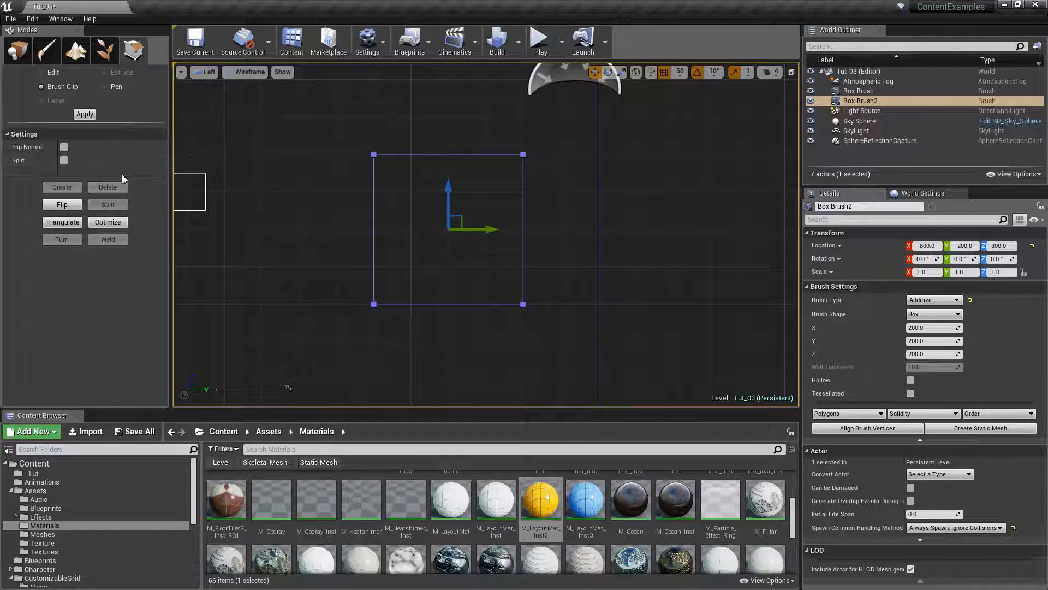
Step: Clip off the upper half of the box brush along a horizontal line through its centre
click(307, 230)
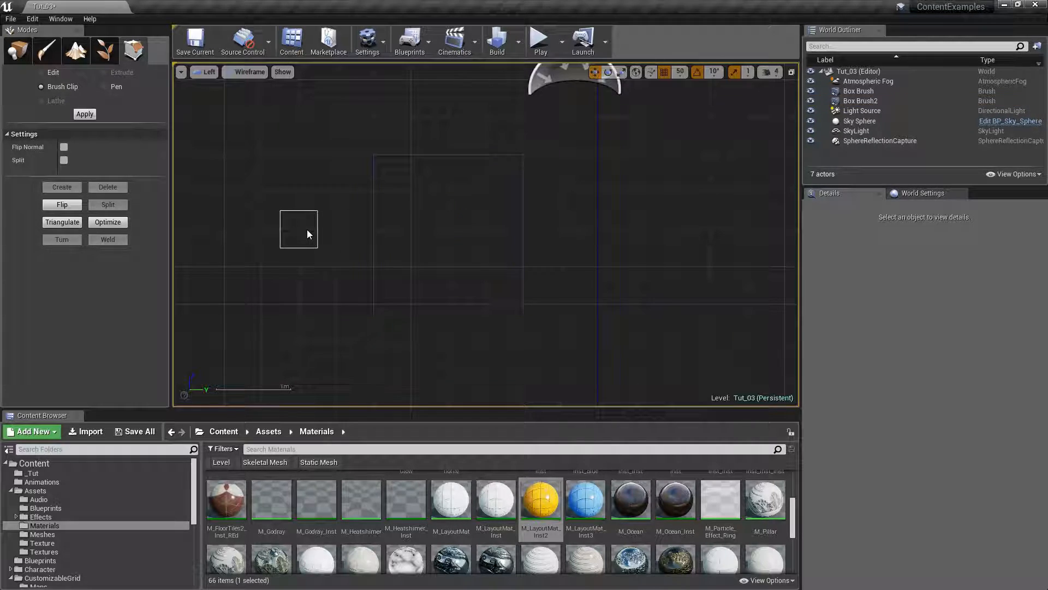
click(372, 227)
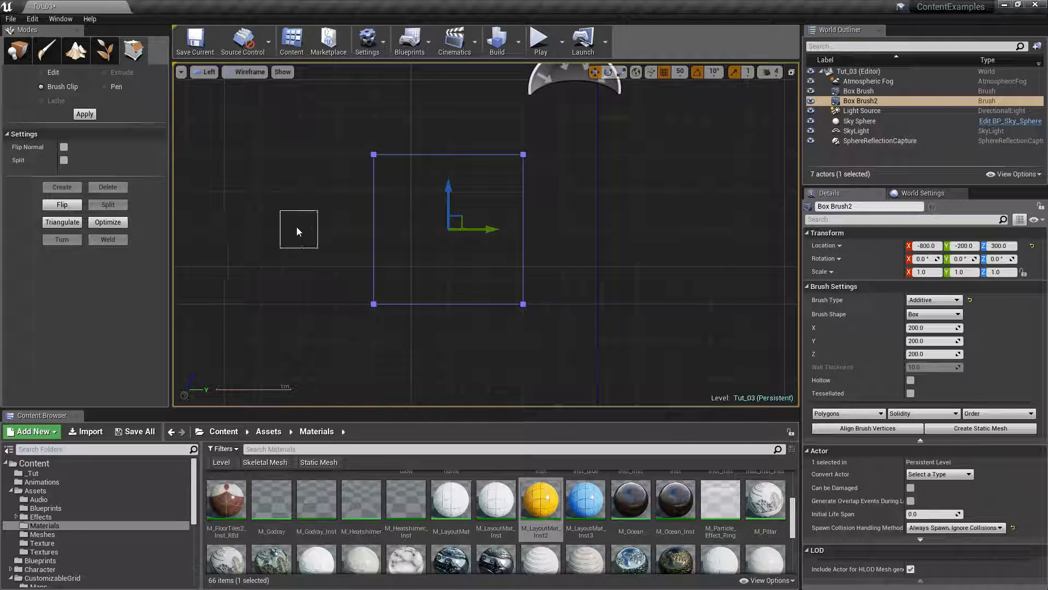
click(298, 229)
click(575, 243)
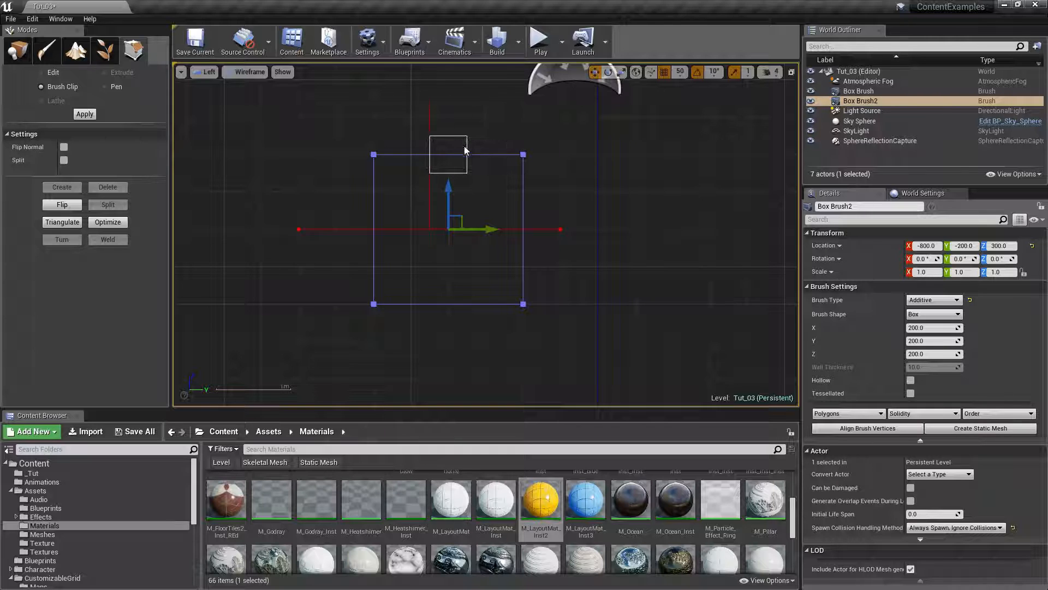
key(Return)
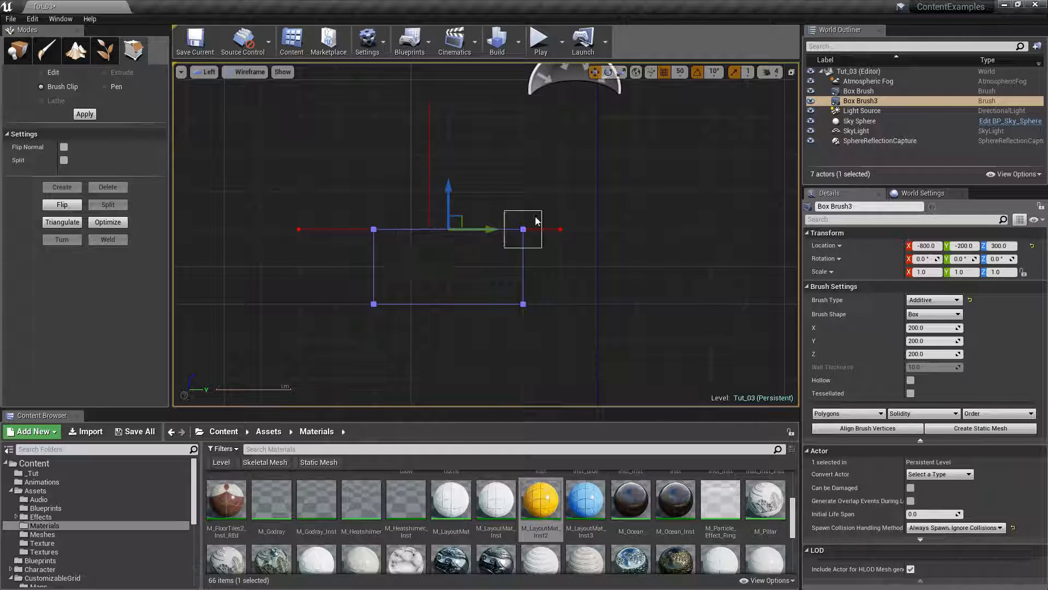
Step: Return to the maximized perspective view and rebuild the current level's geometry to update the clipped box
click(791, 72)
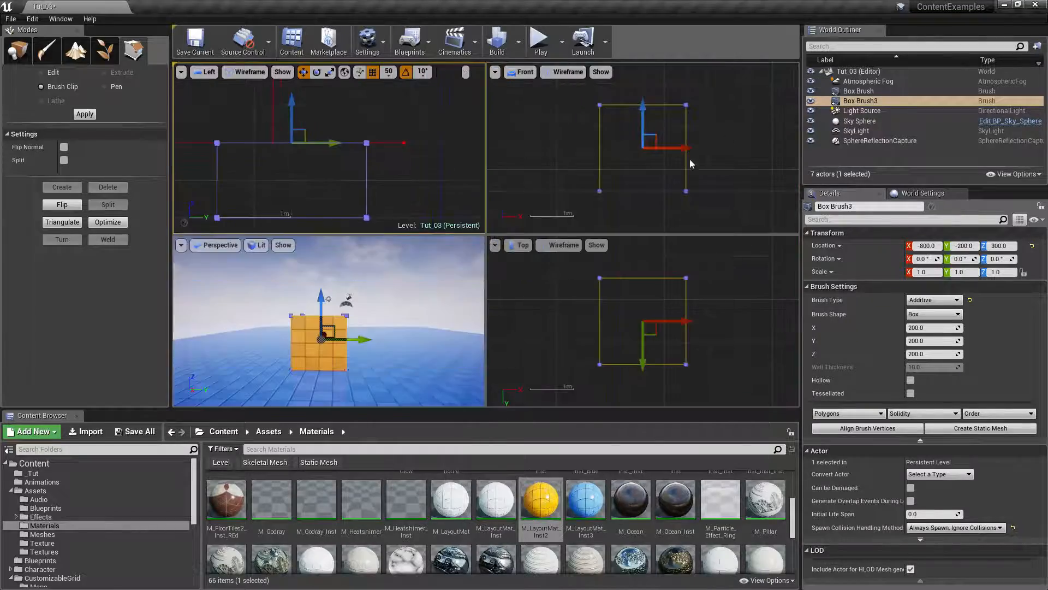
click(477, 245)
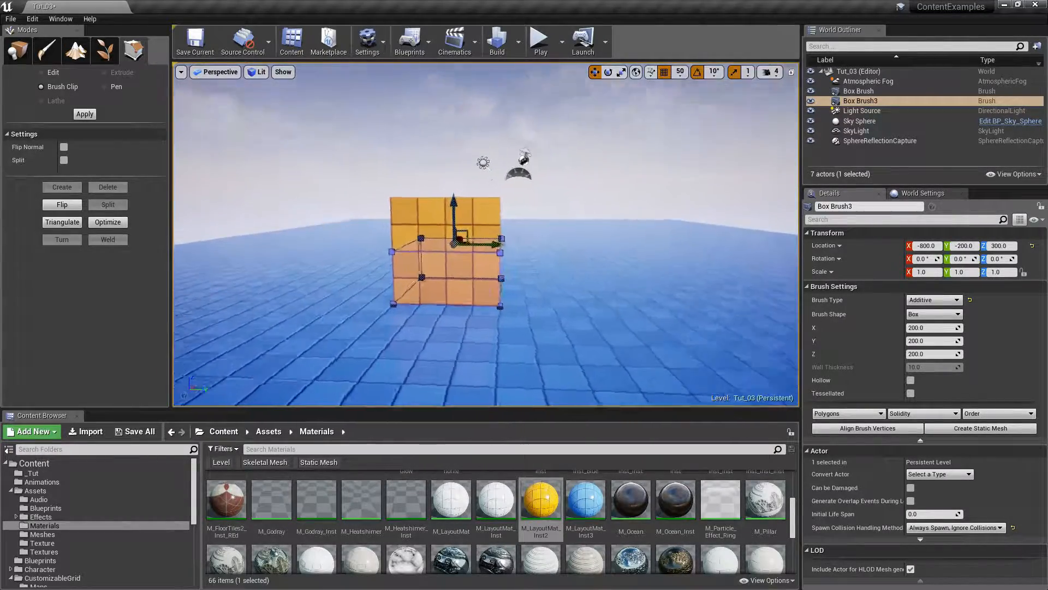
scroll(486, 234, up, 3)
mouse_move(483, 273)
right_down()
mouse_move(480, 256)
mouse_move(483, 267)
right_up()
key(w)
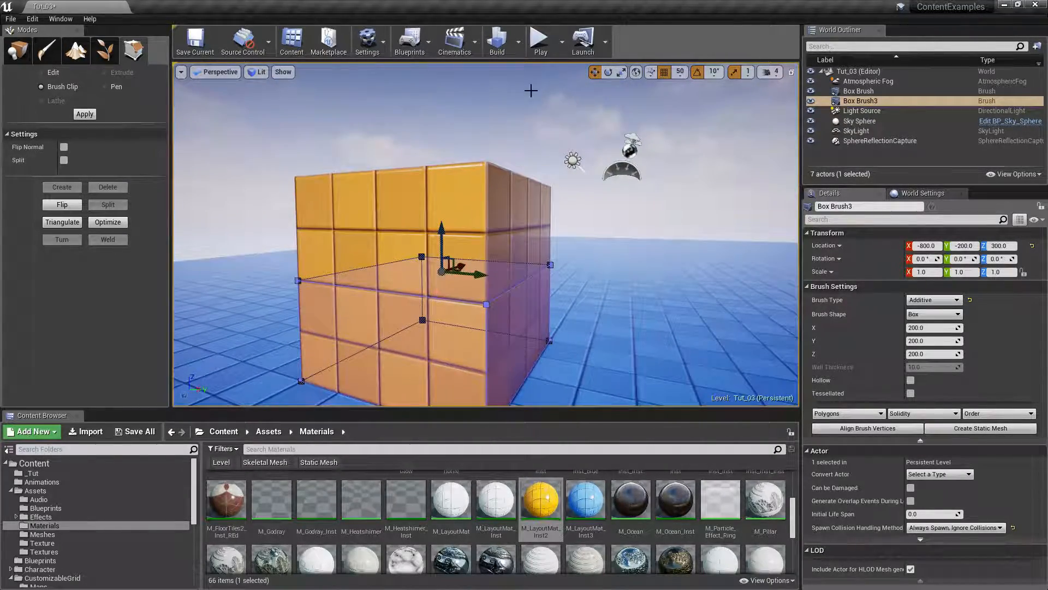
click(519, 46)
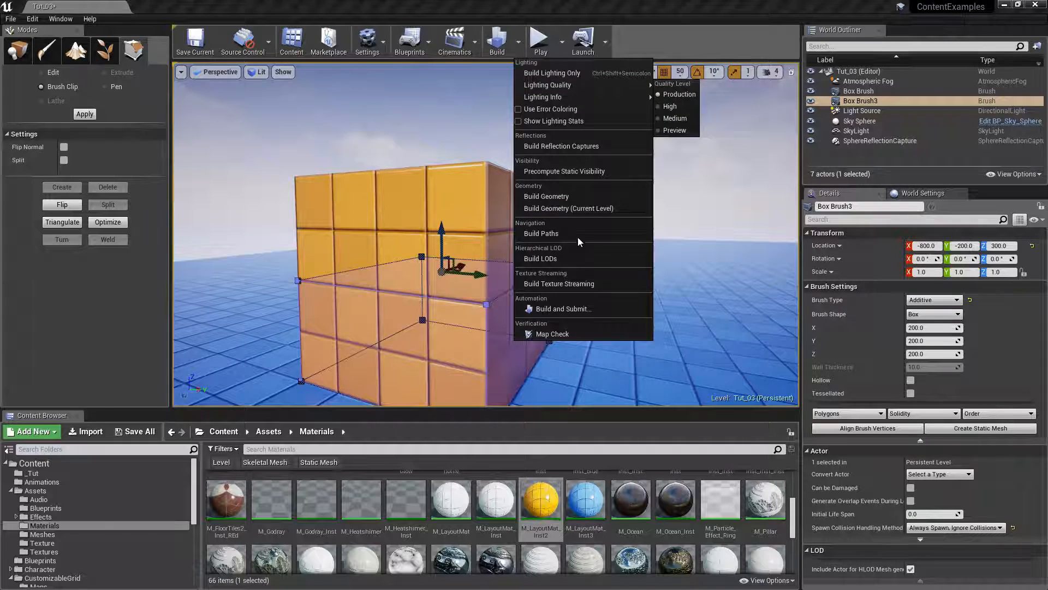
click(586, 209)
right_drag(577, 226, 574, 237)
key(s)
right_drag(577, 226, 577, 226)
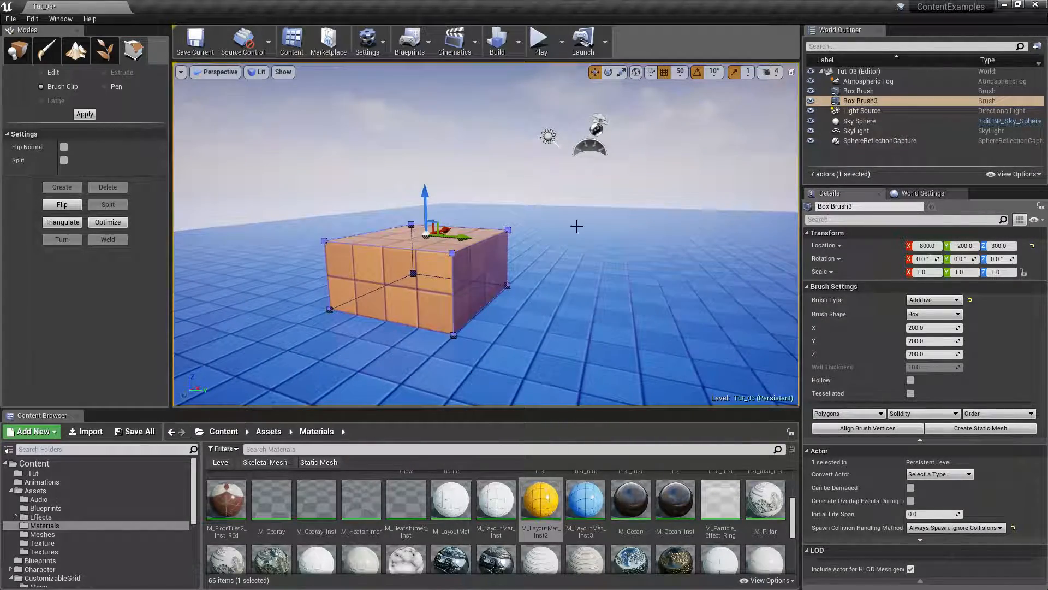
right_drag(466, 237, 462, 249)
scroll(462, 249, down, 5)
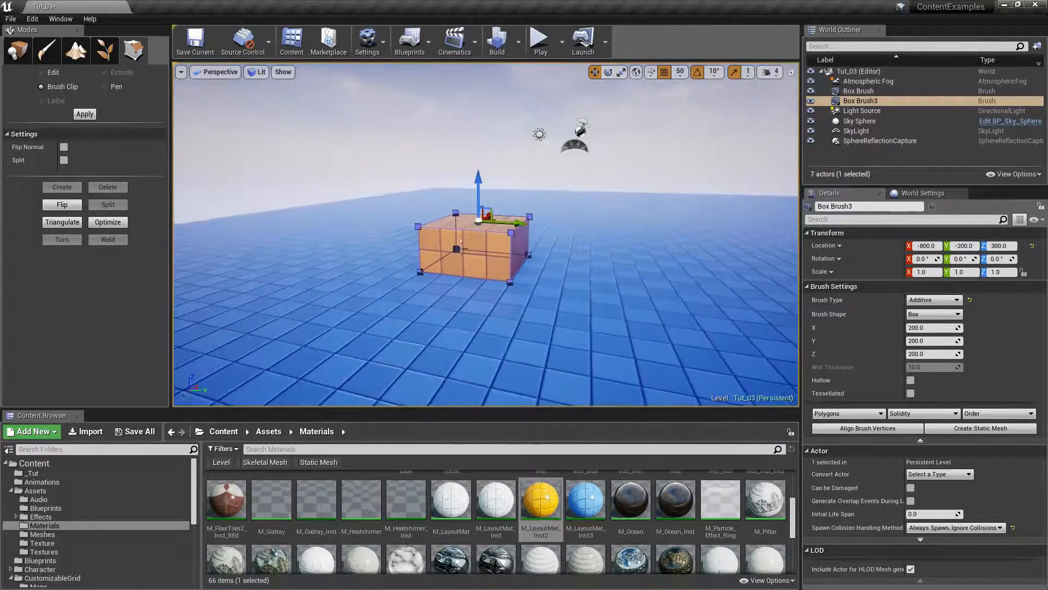
click(33, 19)
right_drag(431, 214, 432, 215)
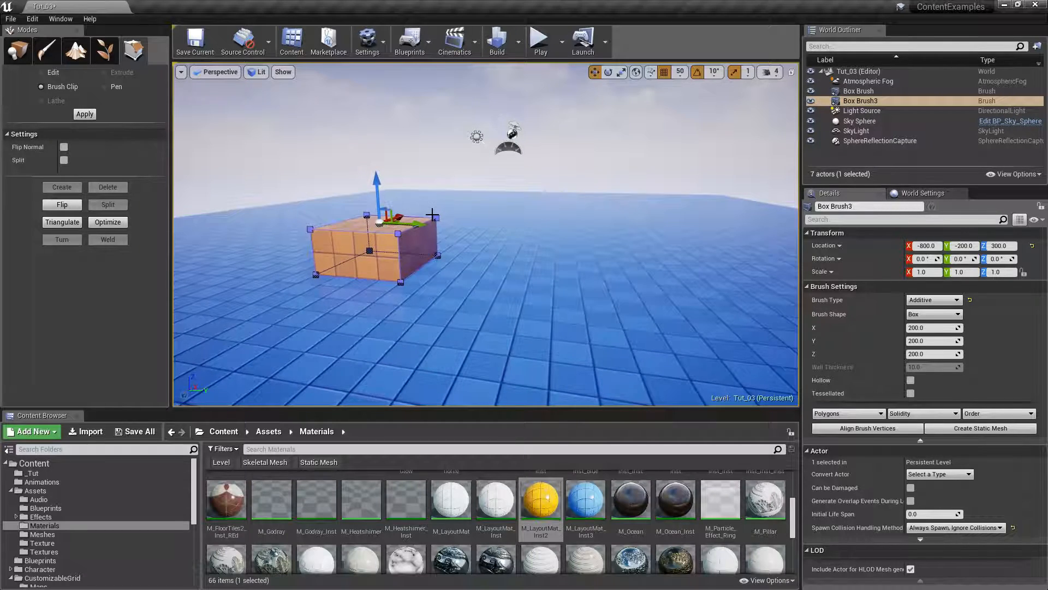
Step: Place another additive box brush beside the clipped one at -800, 50, 300, and show the four-viewport layout
click(18, 50)
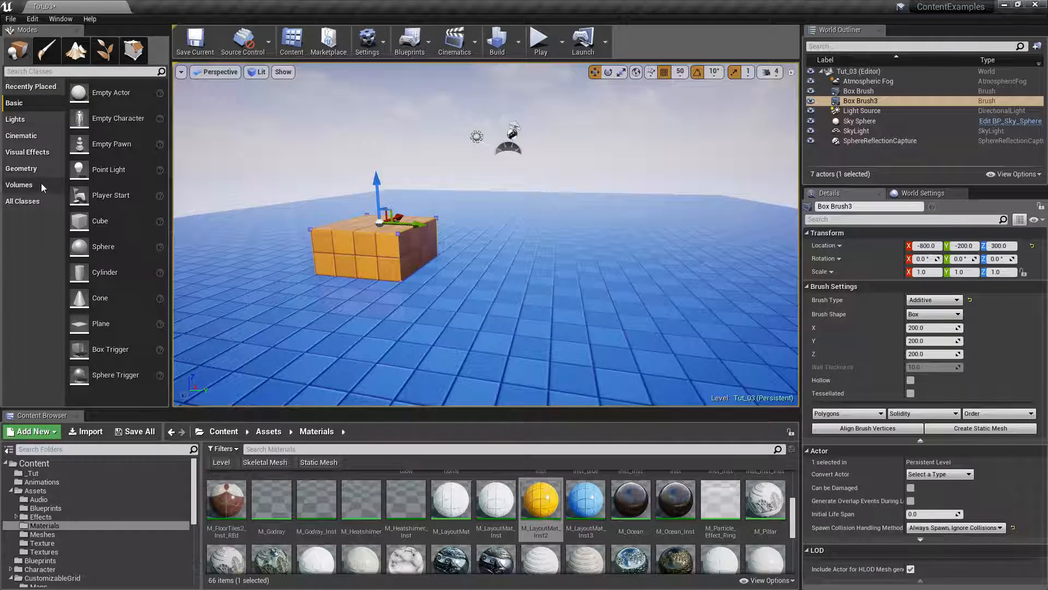
click(30, 169)
mouse_move(93, 92)
mouse_down()
mouse_move(160, 110)
mouse_move(491, 266)
mouse_up()
right_drag(660, 143, 660, 143)
click(791, 72)
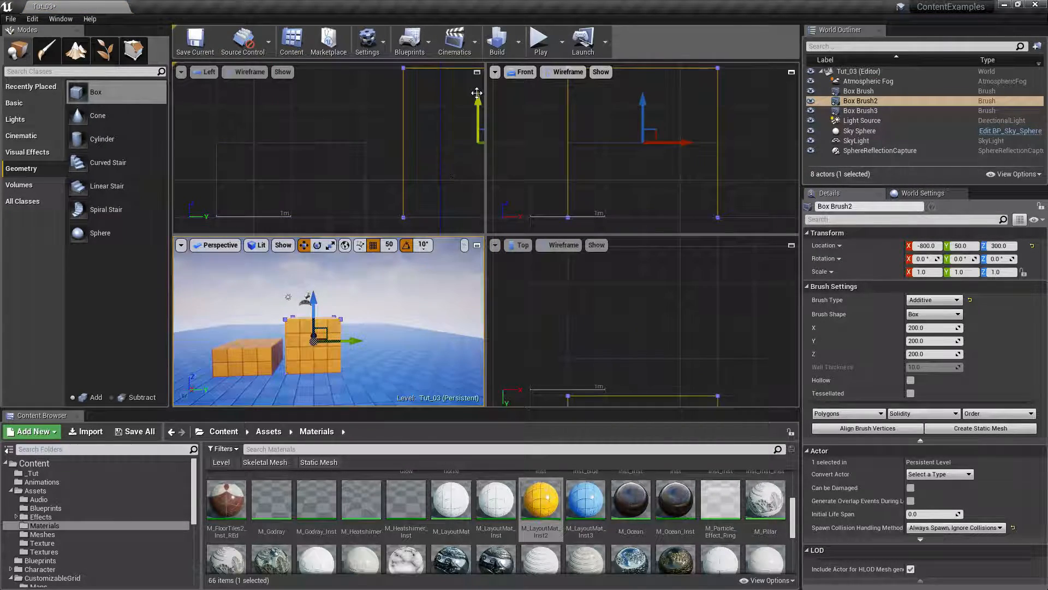
Step: Centre the new box brush in the maximized Left wireframe view and activate Brush Clip in geometry editing mode
click(477, 72)
mouse_move(526, 201)
right_down()
mouse_move(290, 195)
mouse_move(266, 226)
right_up()
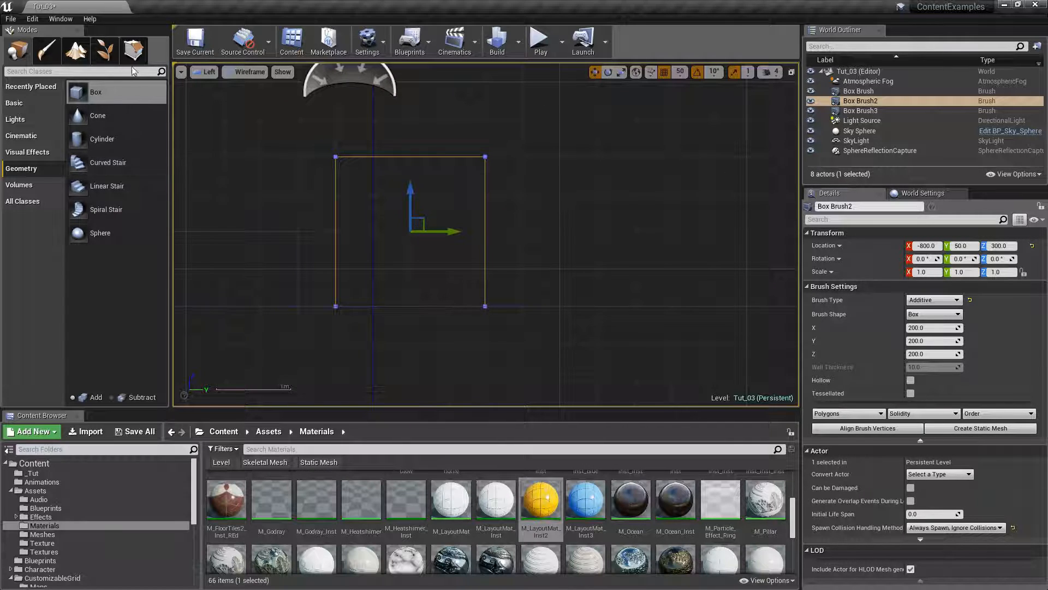
click(133, 50)
click(64, 86)
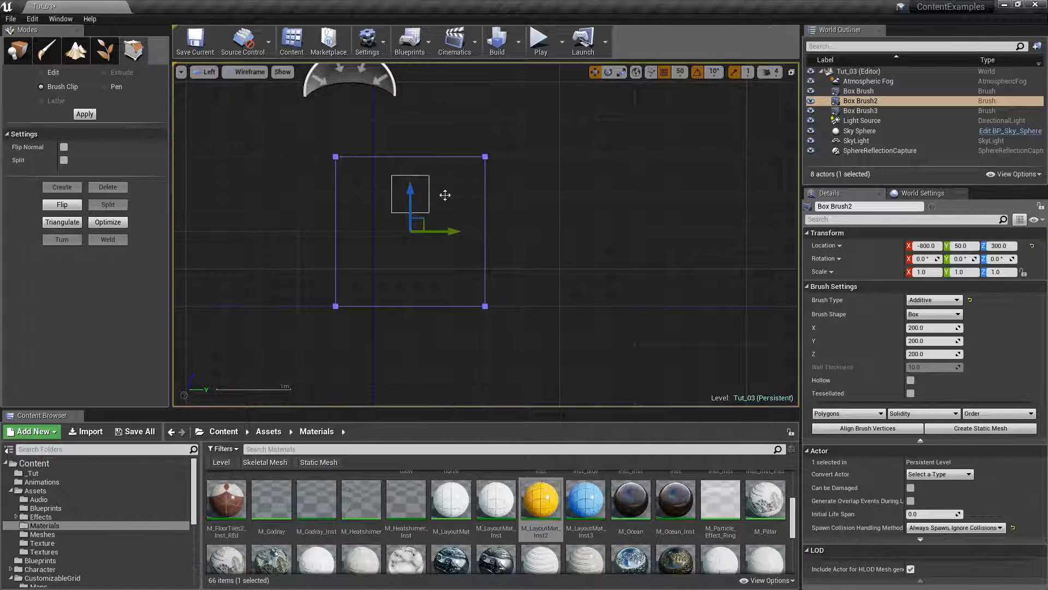
Step: Clip off the lower half of the box brush along a horizontal centre line drawn from its right side to its left
click(546, 228)
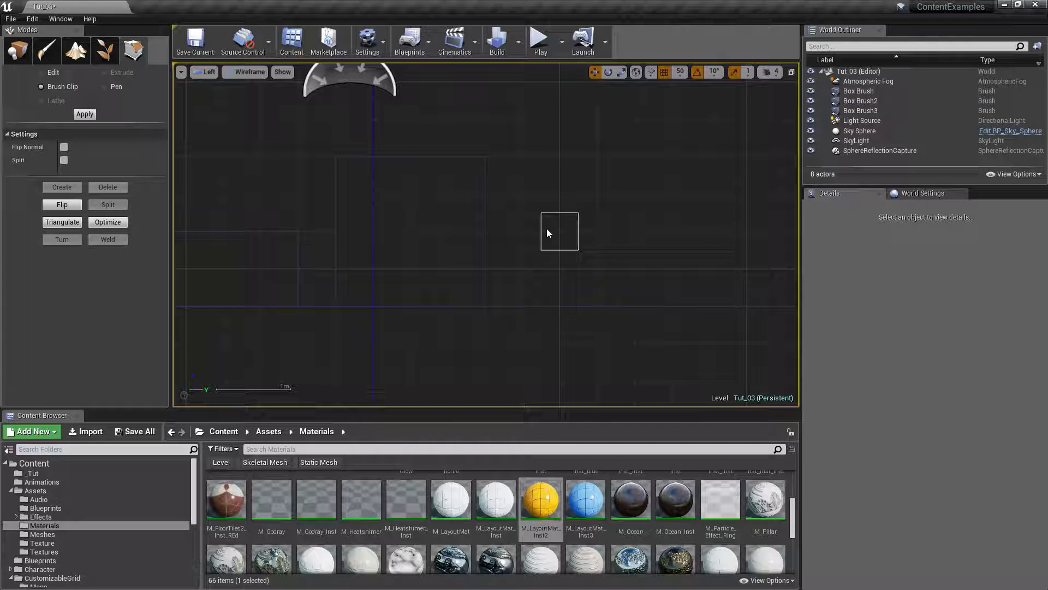
click(485, 206)
click(559, 231)
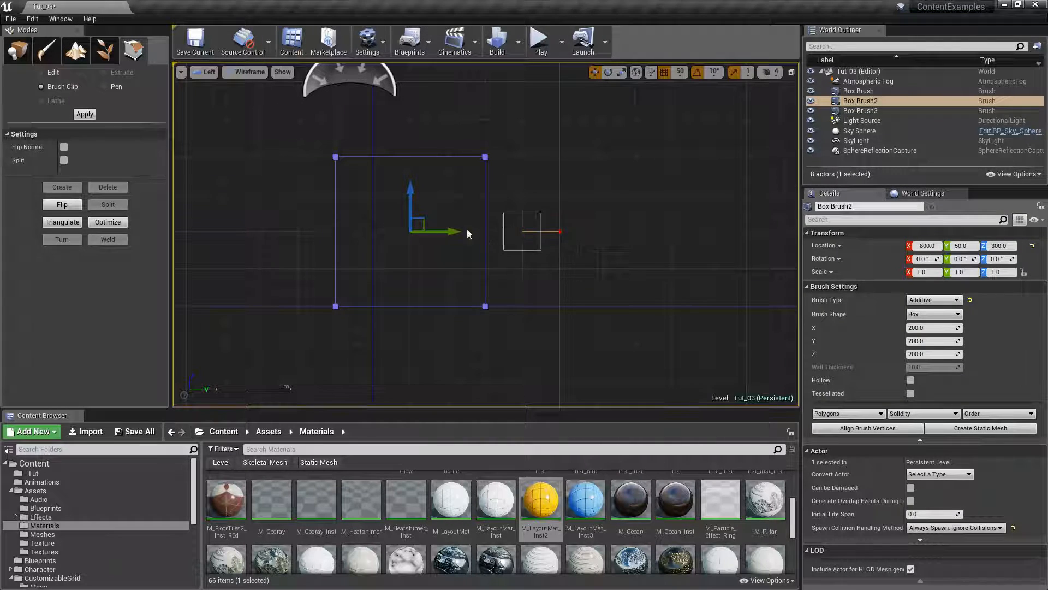
click(312, 235)
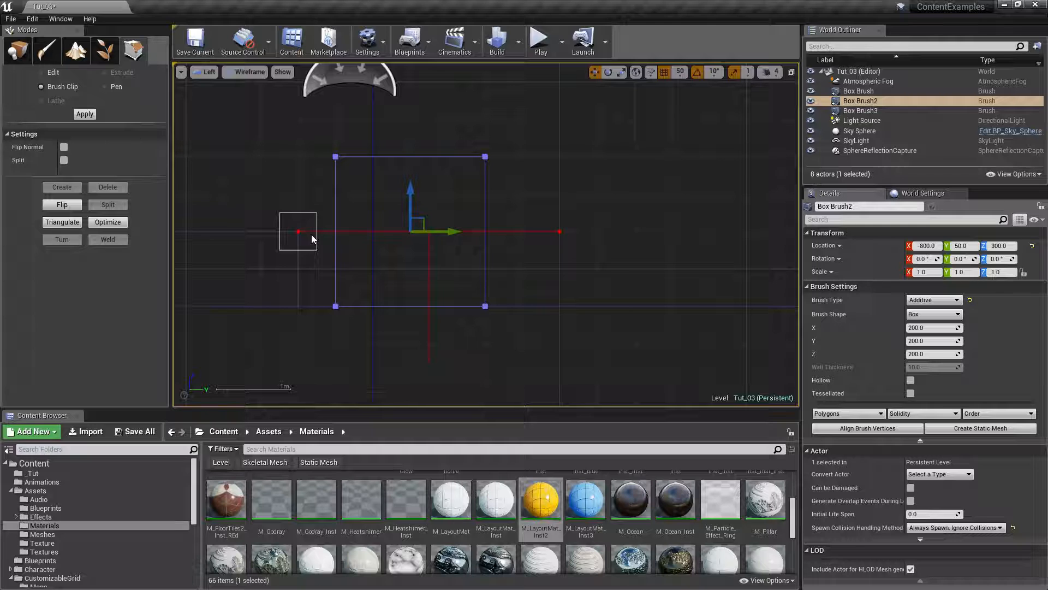
key(Return)
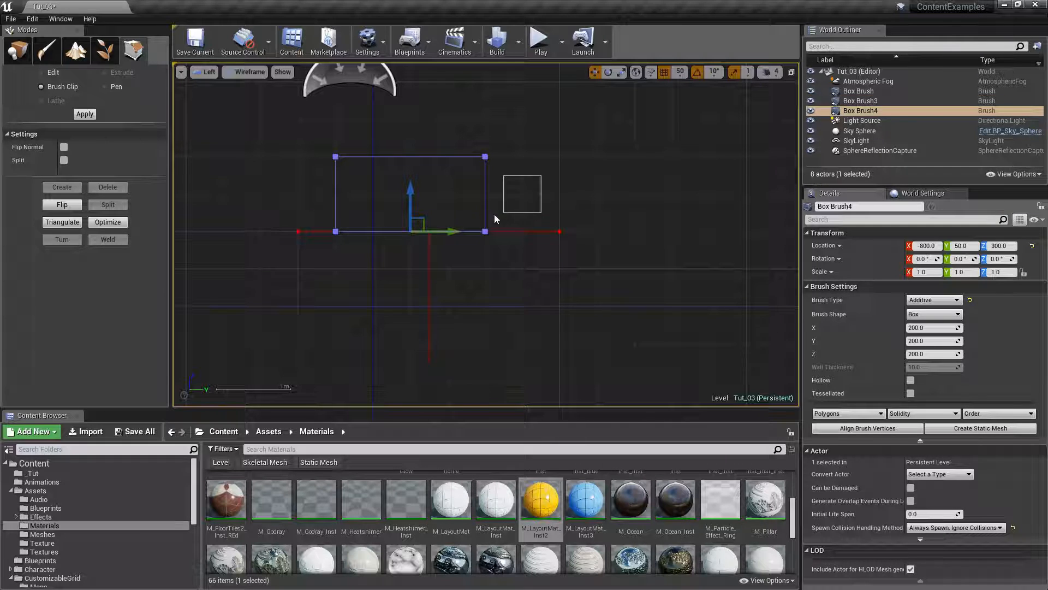
Step: Return to the maximized perspective view and rebuild the current level's geometry to update the box with its lower half clipped
click(791, 71)
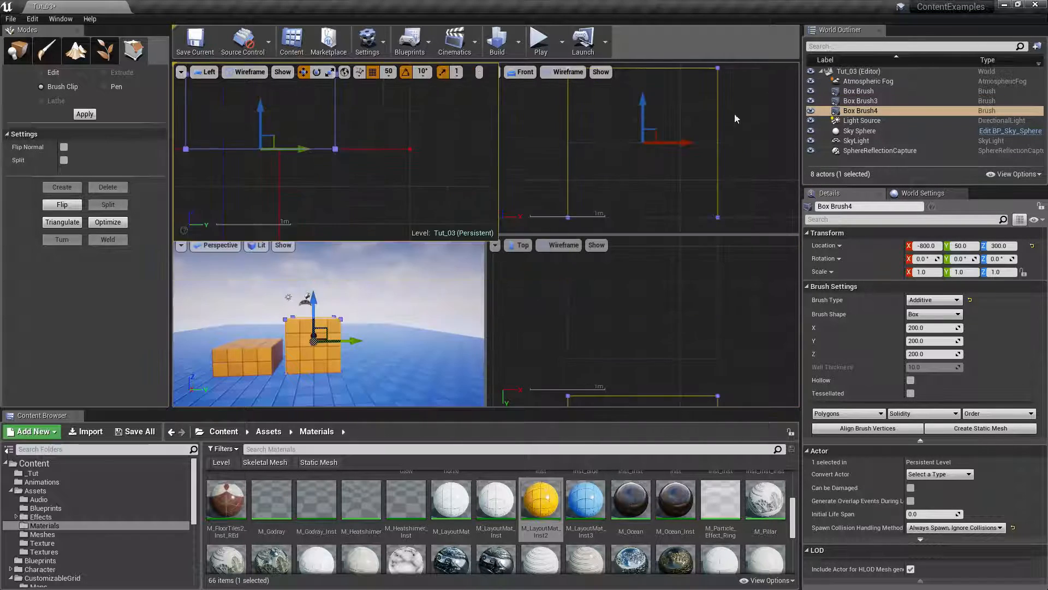
click(477, 245)
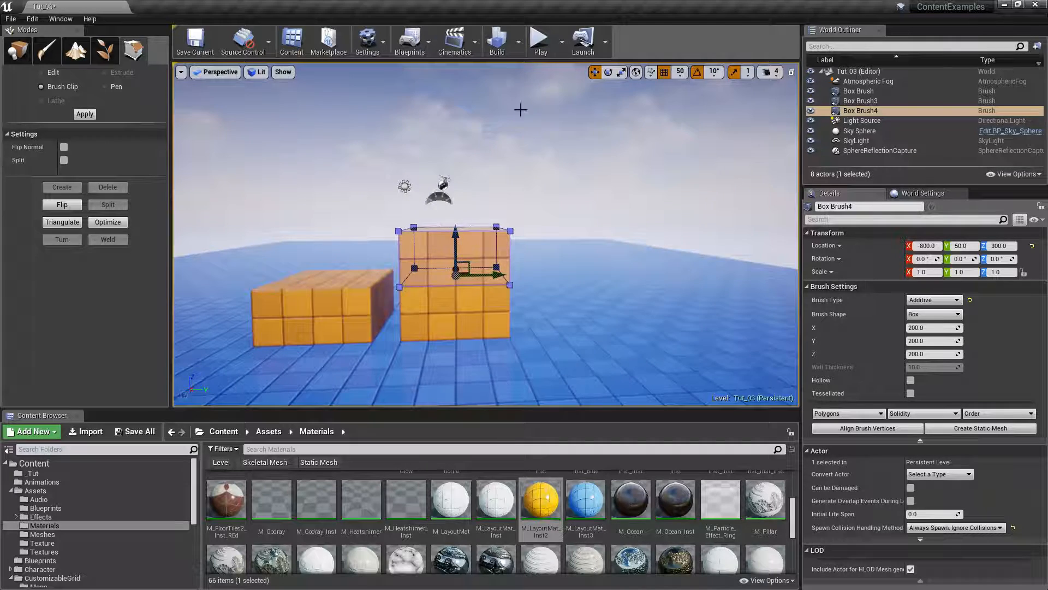
click(519, 41)
click(565, 205)
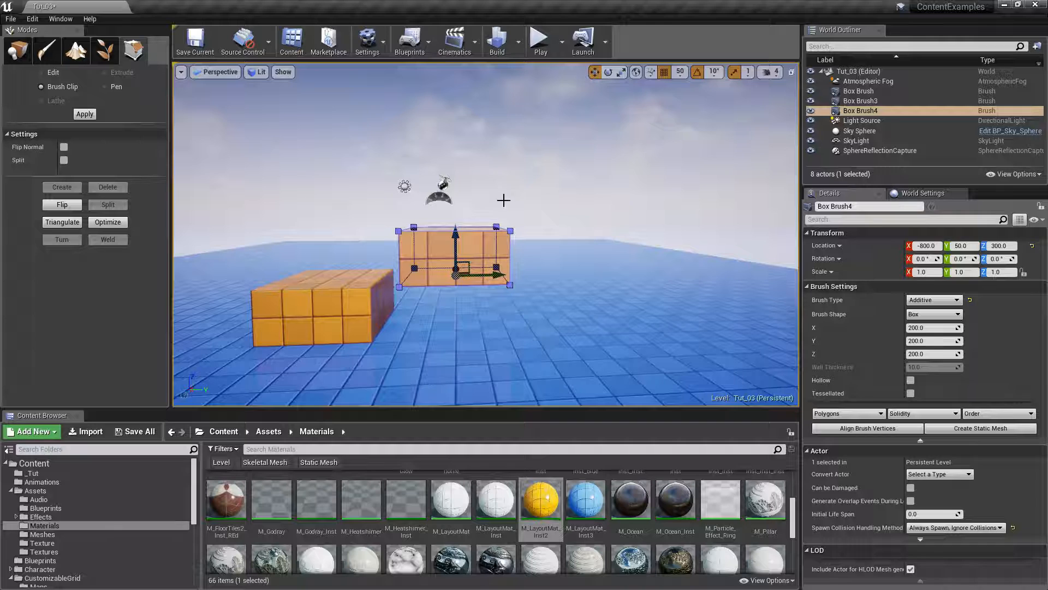
Step: Place a third additive box brush beside the clipped ones at -800, 300, 300
click(18, 51)
click(43, 168)
mouse_move(95, 90)
mouse_down()
mouse_move(573, 322)
mouse_move(625, 315)
mouse_up()
mouse_move(625, 315)
right_down()
mouse_move(580, 297)
mouse_move(600, 221)
right_up()
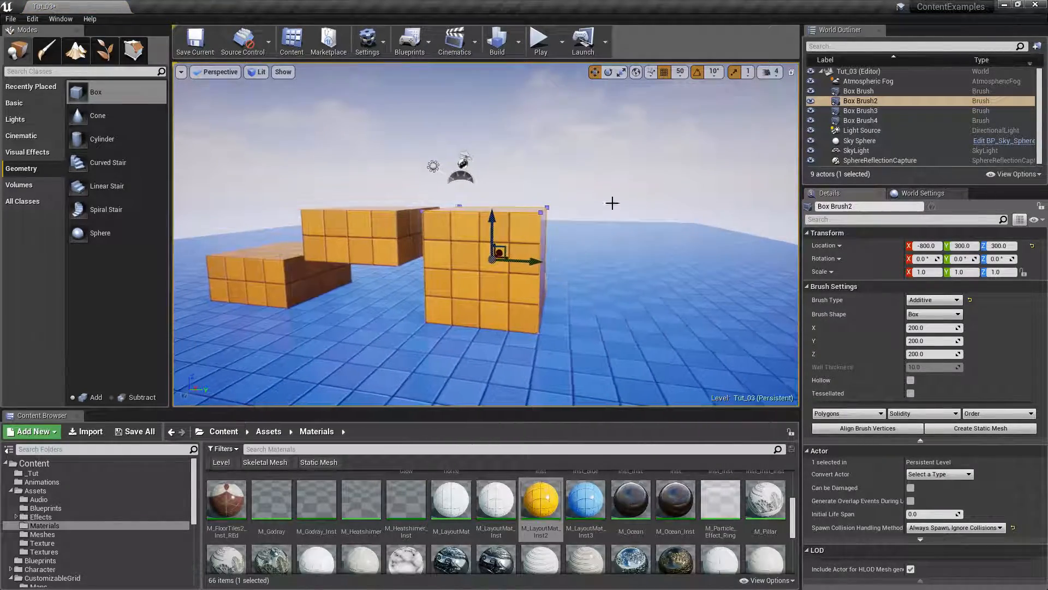
Step: Frame the third box in the maximized Left wireframe view and activate Brush Clip with Split enabled
click(791, 72)
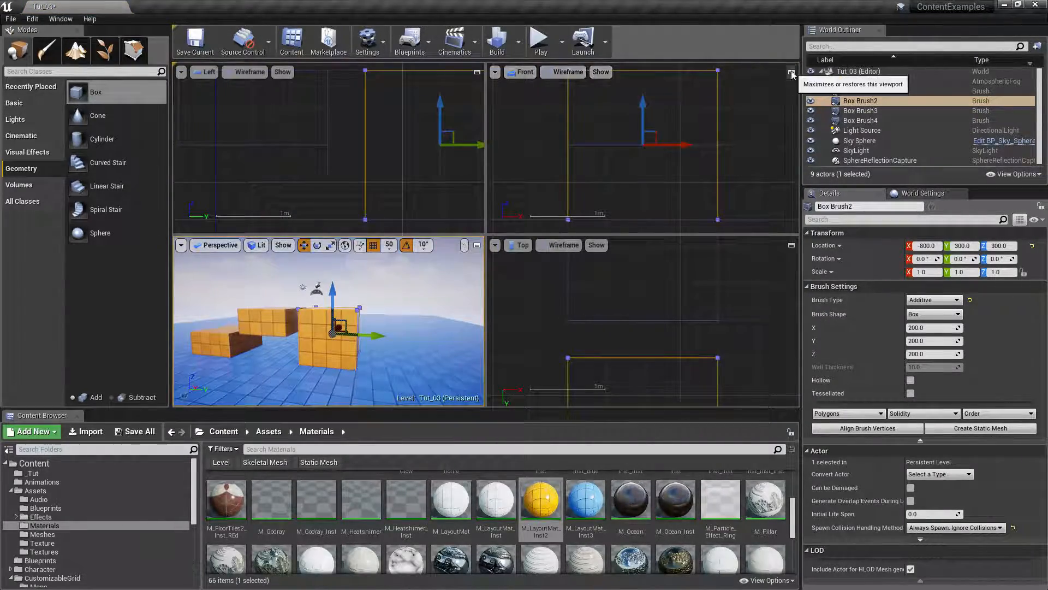
click(792, 72)
click(792, 72)
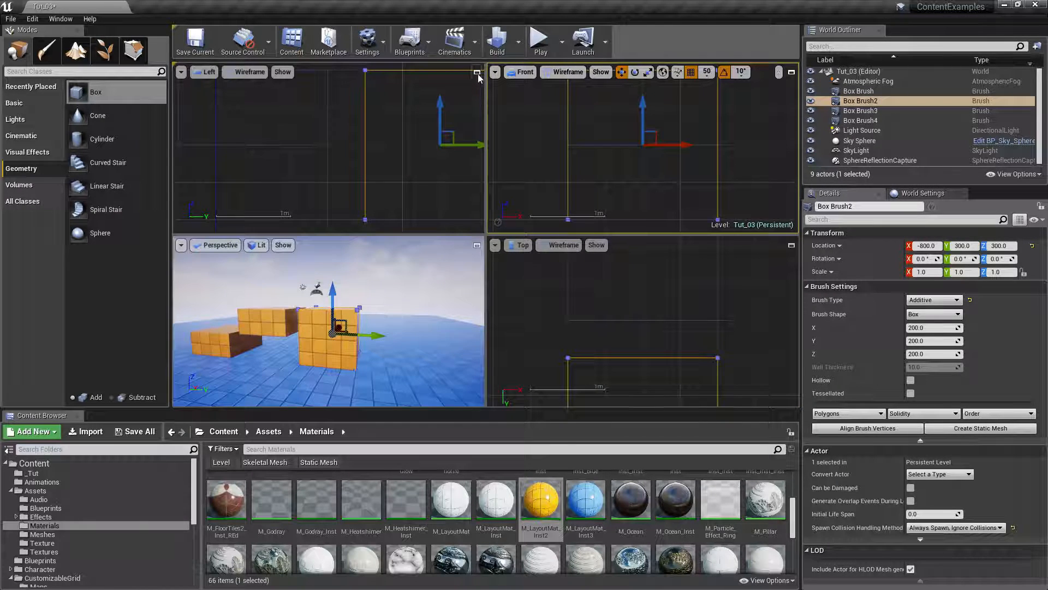
click(477, 74)
key(f)
scroll(498, 236, up, 6)
key(shift+5)
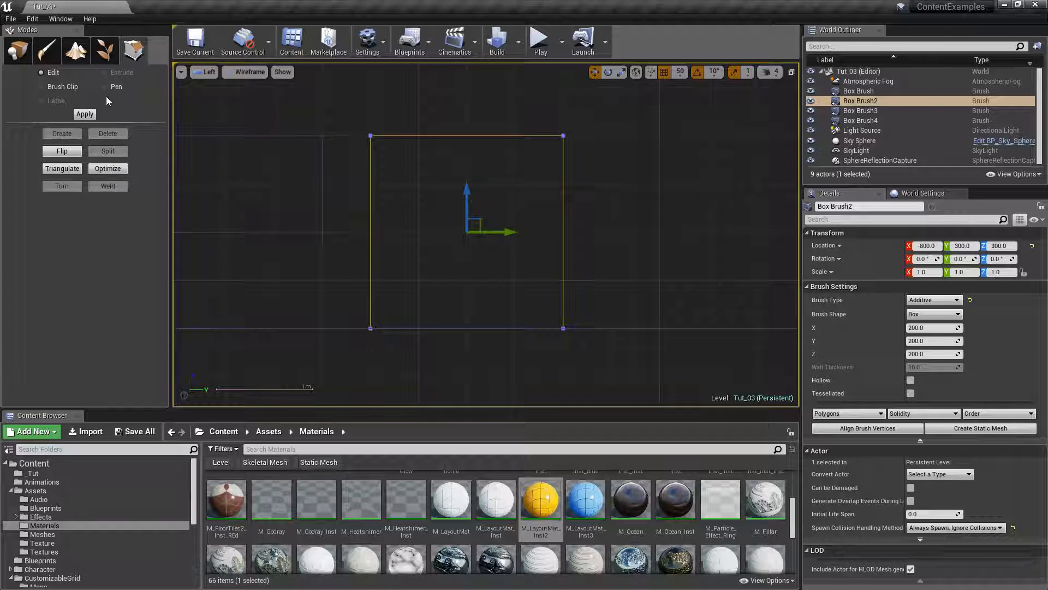
click(42, 86)
click(64, 160)
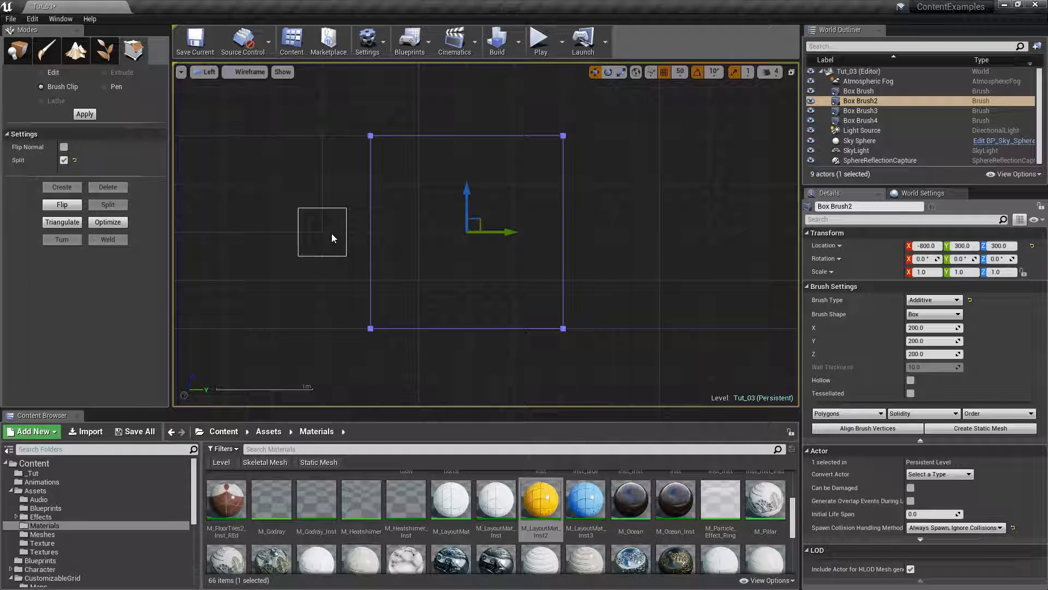
Step: Try to split the third box brush along a horizontal centre line drawn from its left side to its right
key(space)
key(space)
key(space)
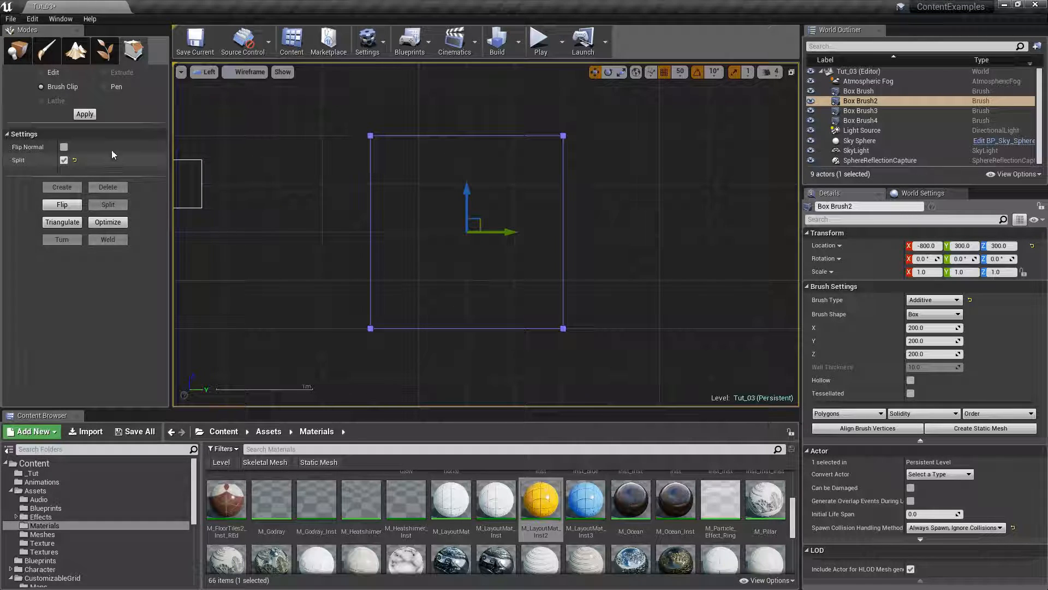
click(345, 239)
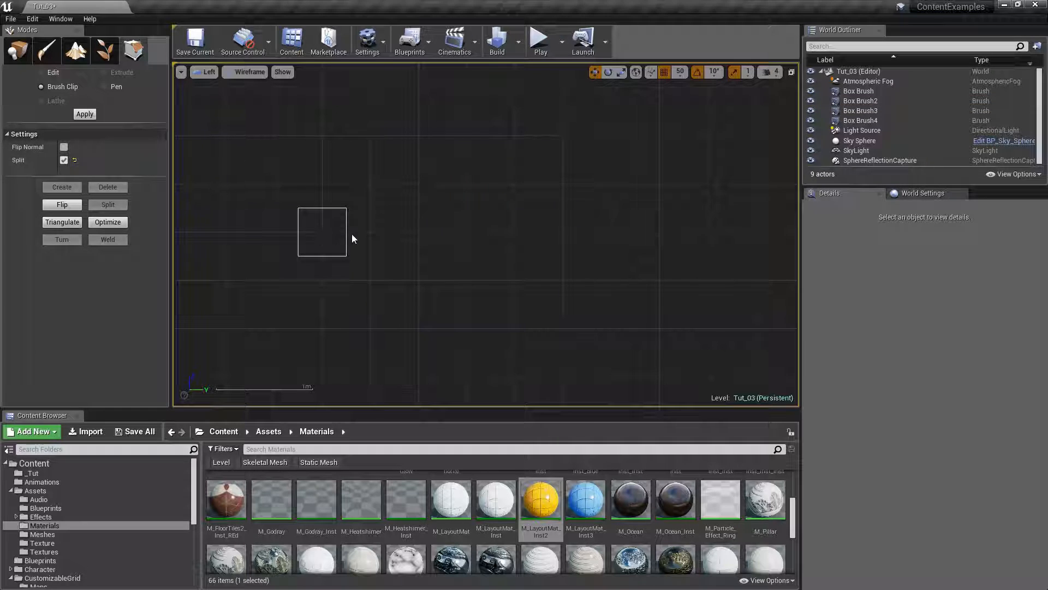
double_click(370, 213)
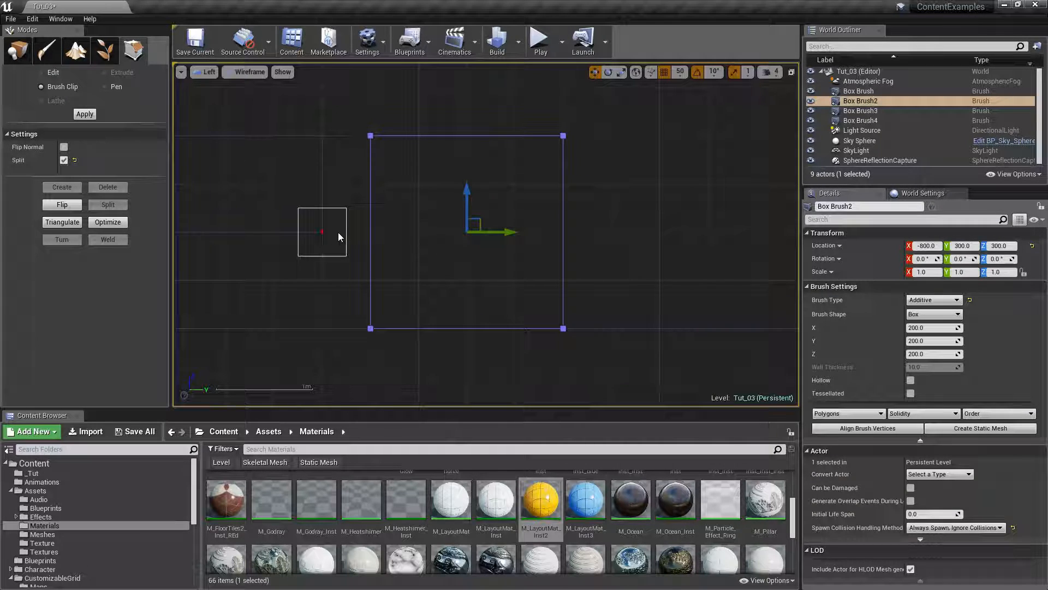
ctrl+click(611, 232)
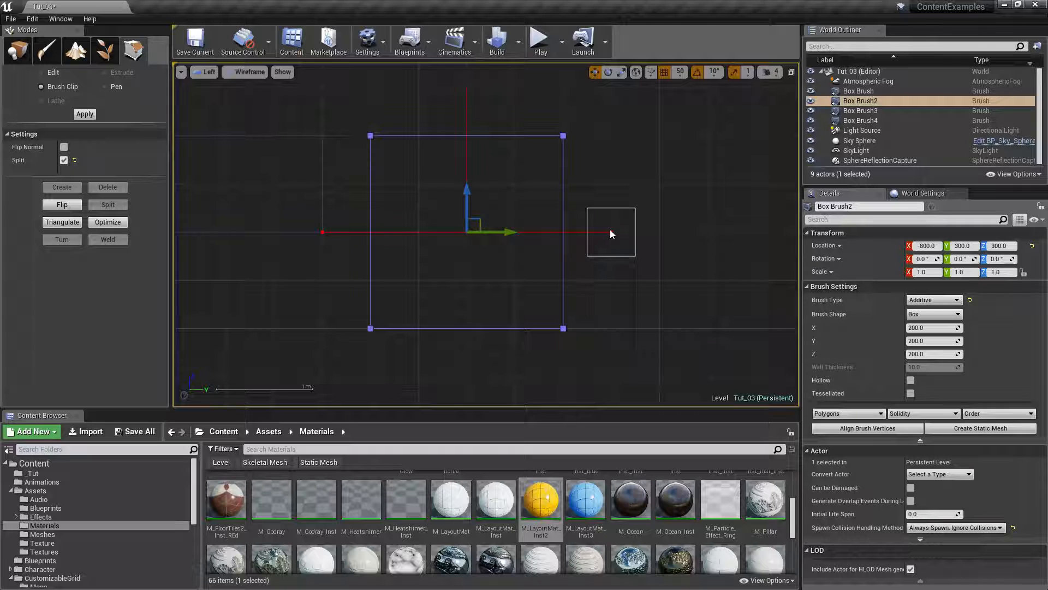
key(Return)
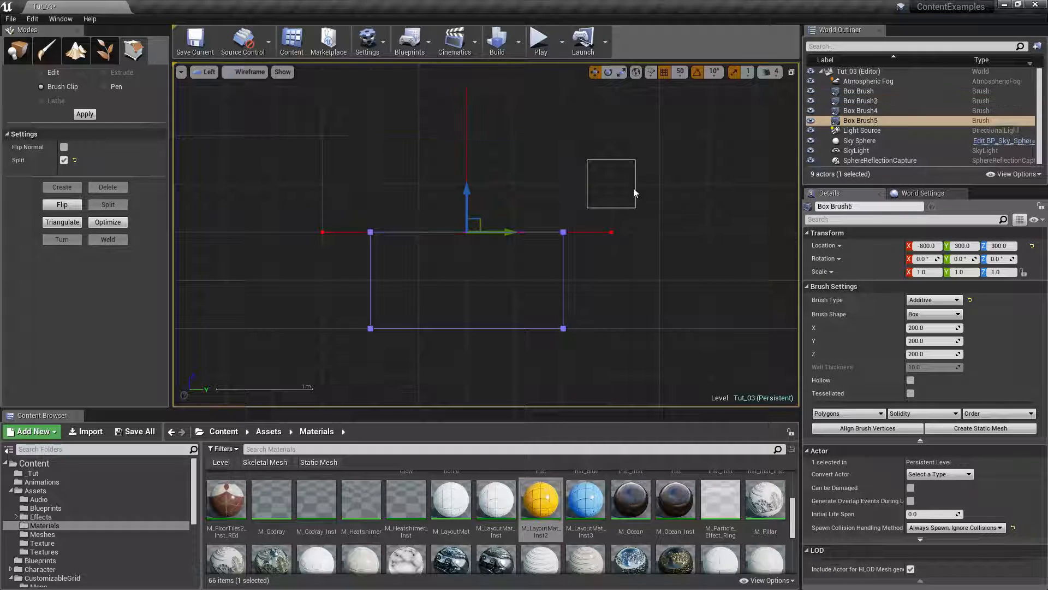
Step: Return to the maximized perspective view and build the level geometry to update the third box
click(793, 72)
click(475, 244)
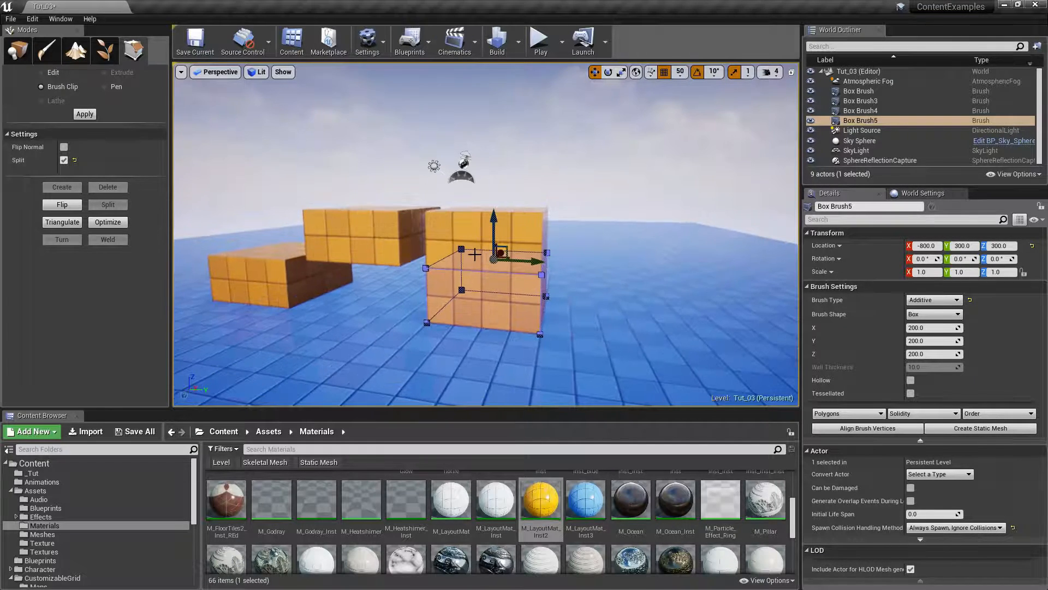
click(518, 41)
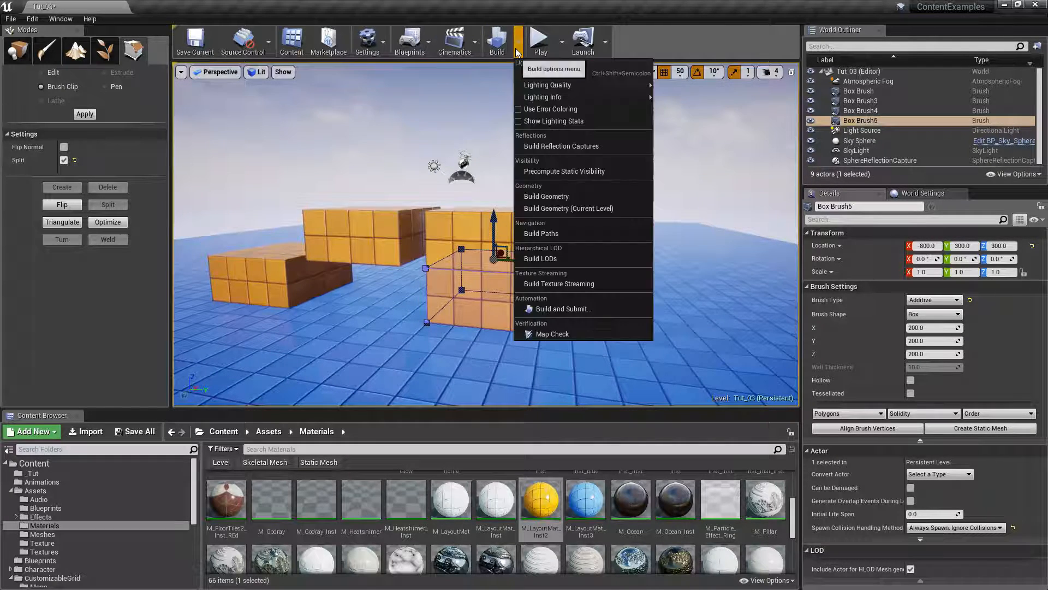
click(565, 195)
Step: Examine the three cut box brushes from different angles in the perspective view
mouse_move(565, 196)
right_down()
mouse_move(598, 217)
mouse_move(595, 284)
mouse_move(590, 230)
mouse_move(571, 192)
mouse_move(464, 188)
mouse_move(603, 184)
mouse_move(587, 185)
right_up()
key(w)
key(s)
key(w)
key(d)
key(s)
key(a)
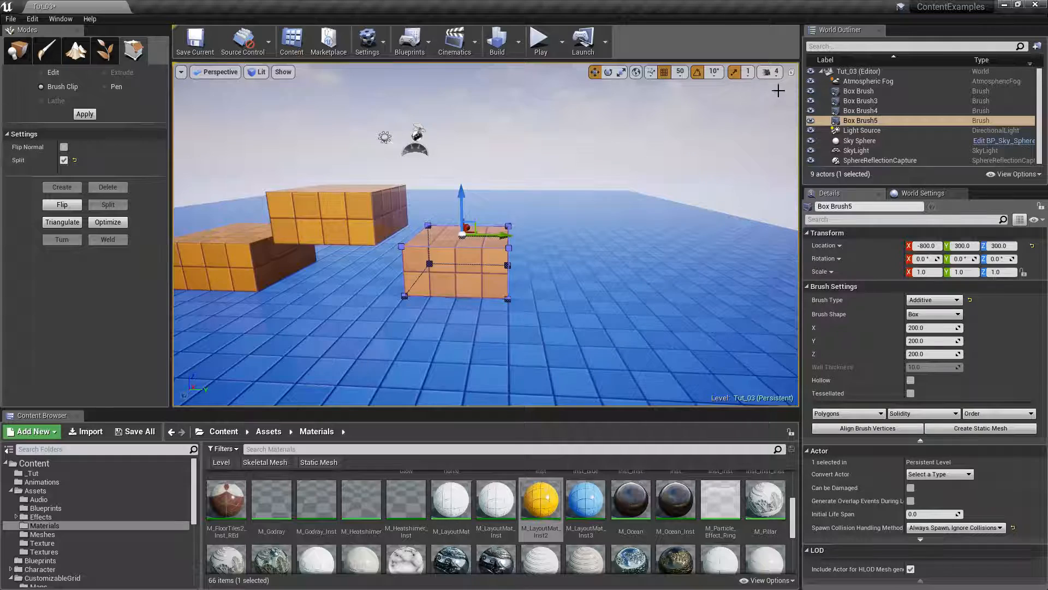
right_drag(347, 148, 356, 152)
key(a)
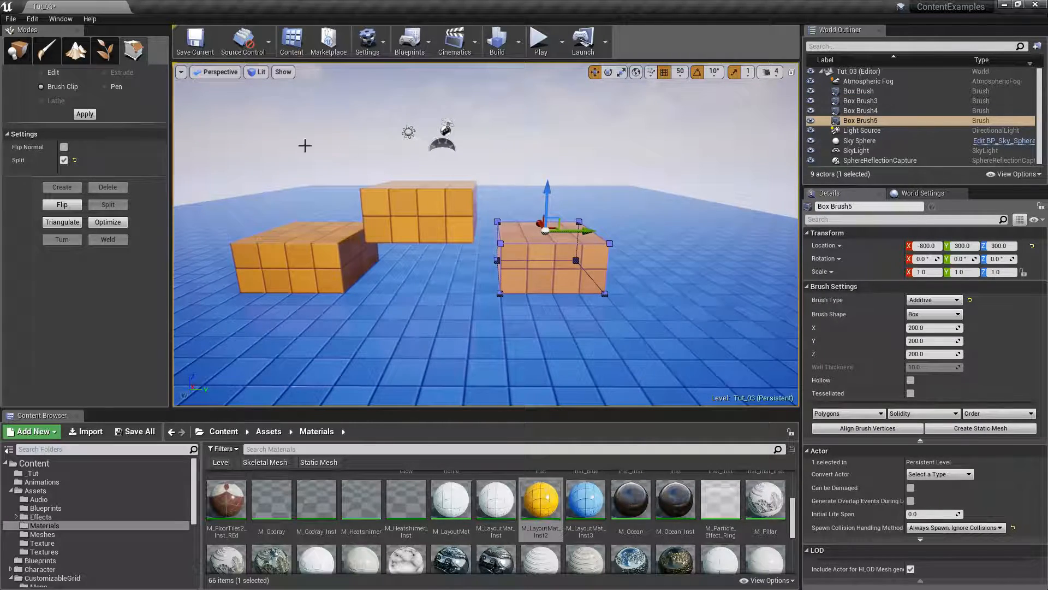
Step: Switch back to placing mode and delete the three cut box brushes, Box Brush3, Box Brush4 and Box Brush5
click(18, 50)
shift+click(883, 102)
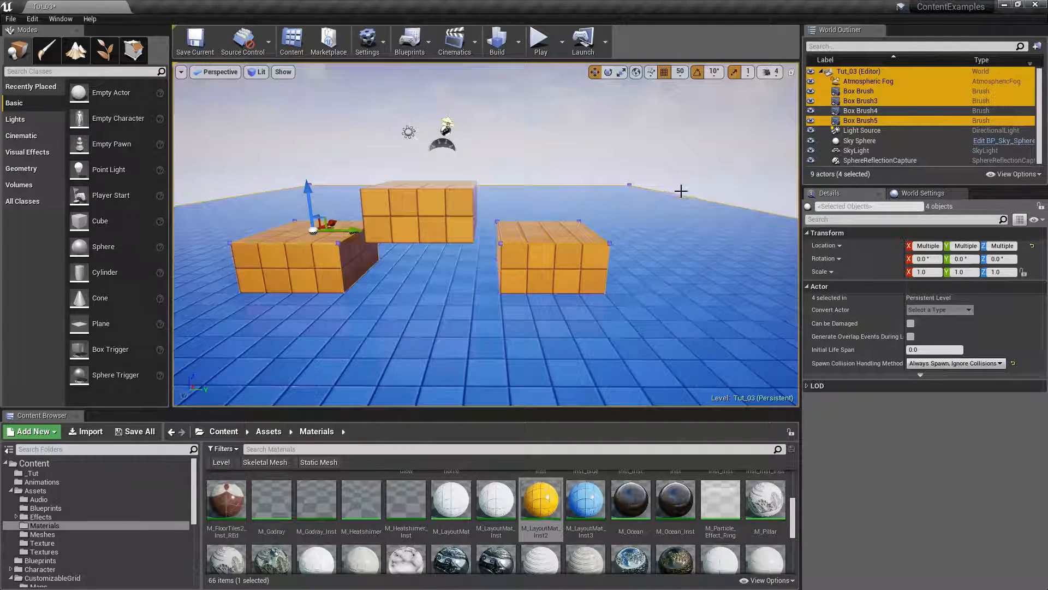
click(890, 120)
shift+click(878, 101)
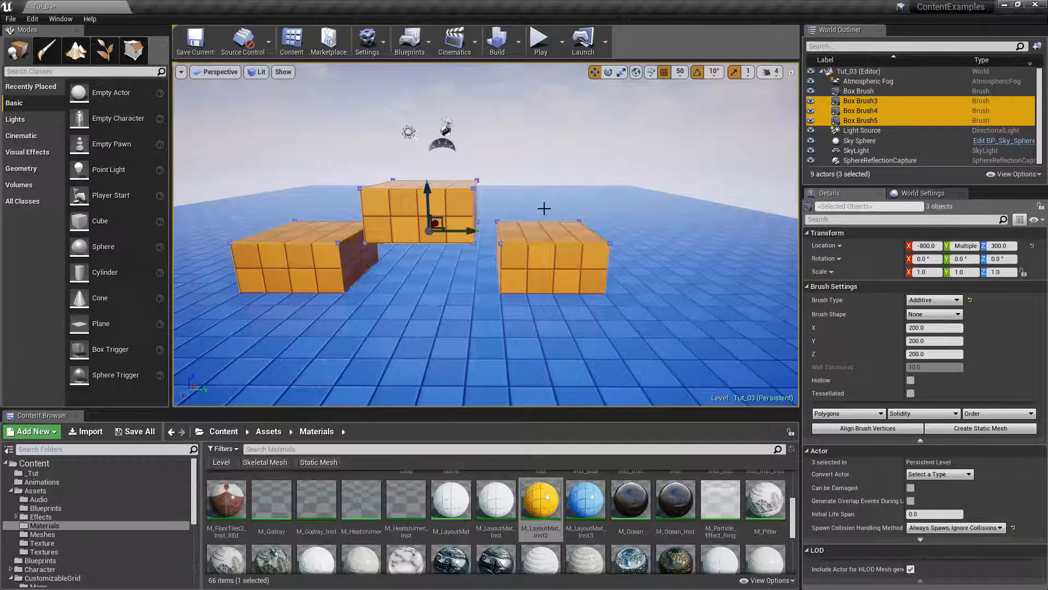
key(Delete)
right_drag(543, 208, 548, 204)
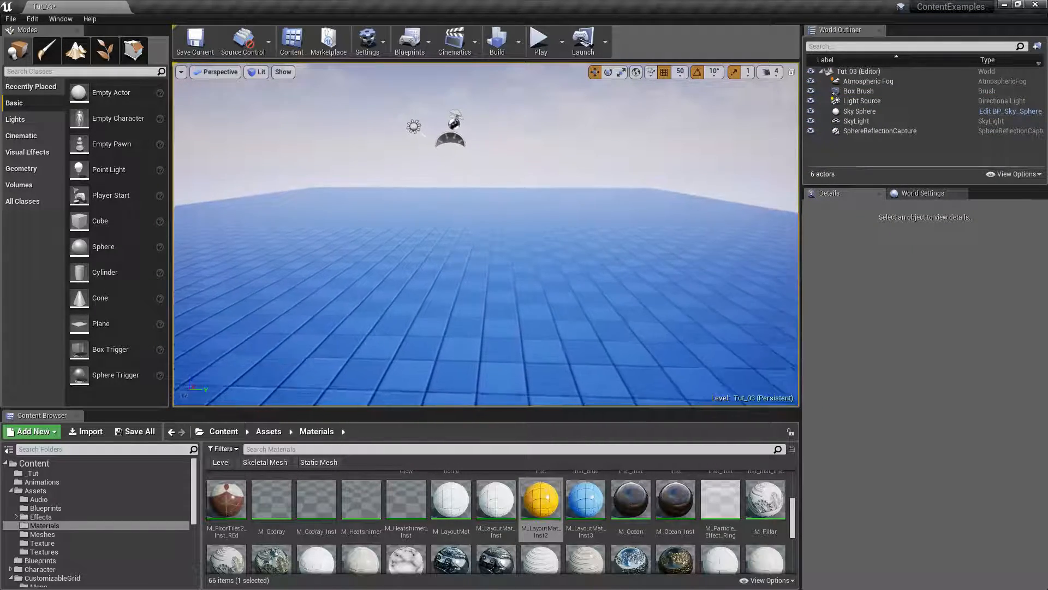
click(134, 52)
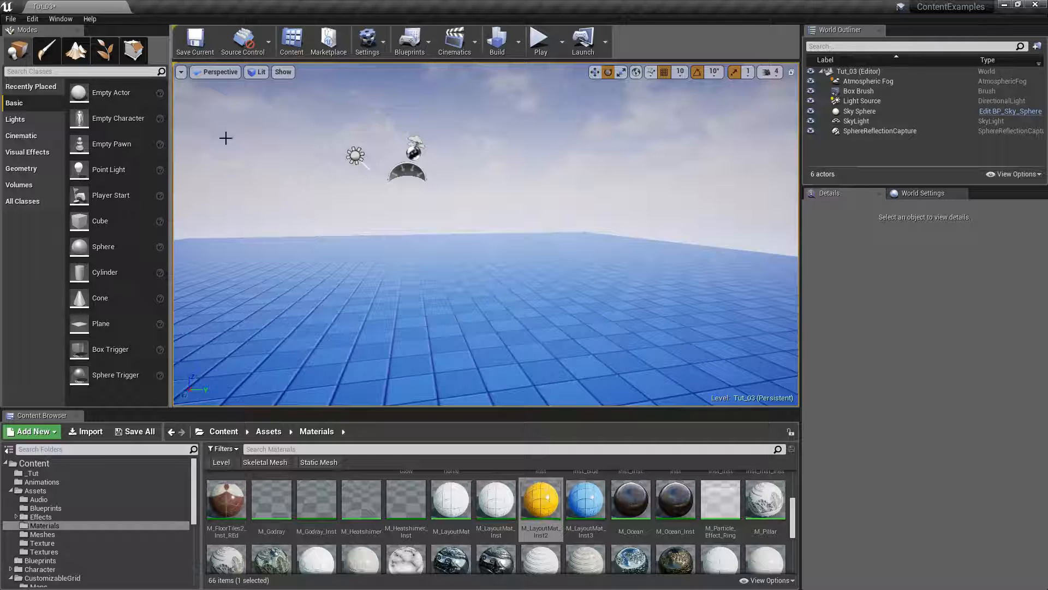
click(133, 50)
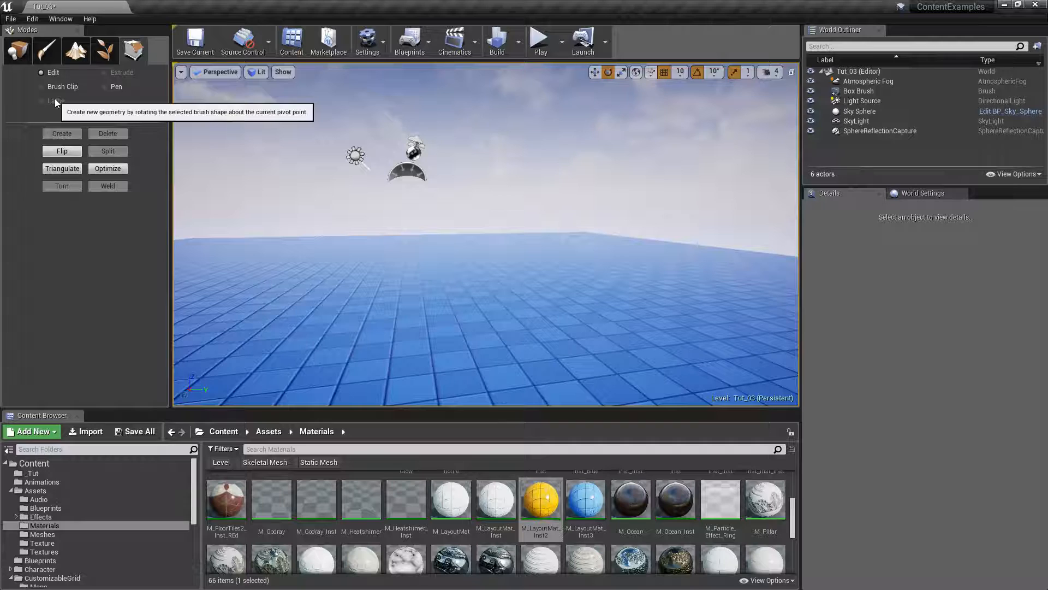
click(17, 50)
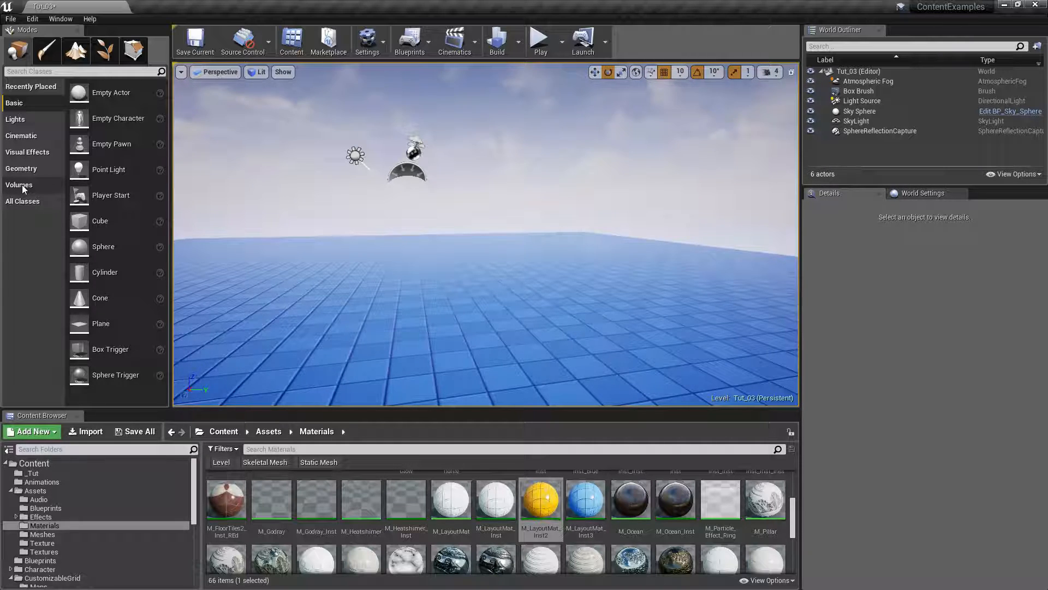
click(23, 168)
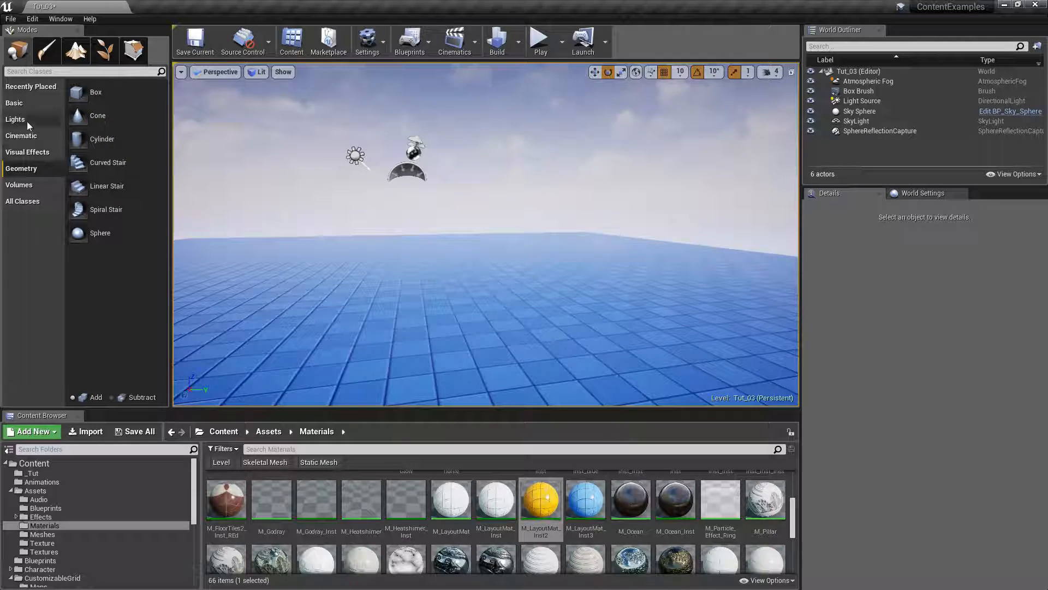
Step: Place a basic Cube static mesh on the floor at -560, 50, 250 and activate the move tool
click(34, 104)
drag(100, 220, 458, 260)
key(w)
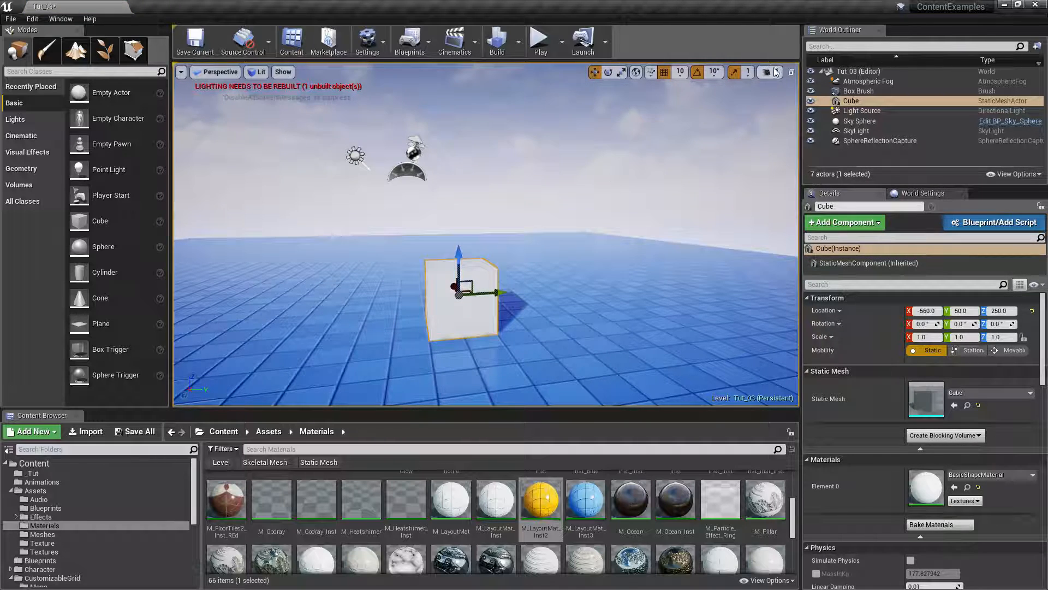
Step: Maximize the Top wireframe view and move the cube along X to -550
click(791, 72)
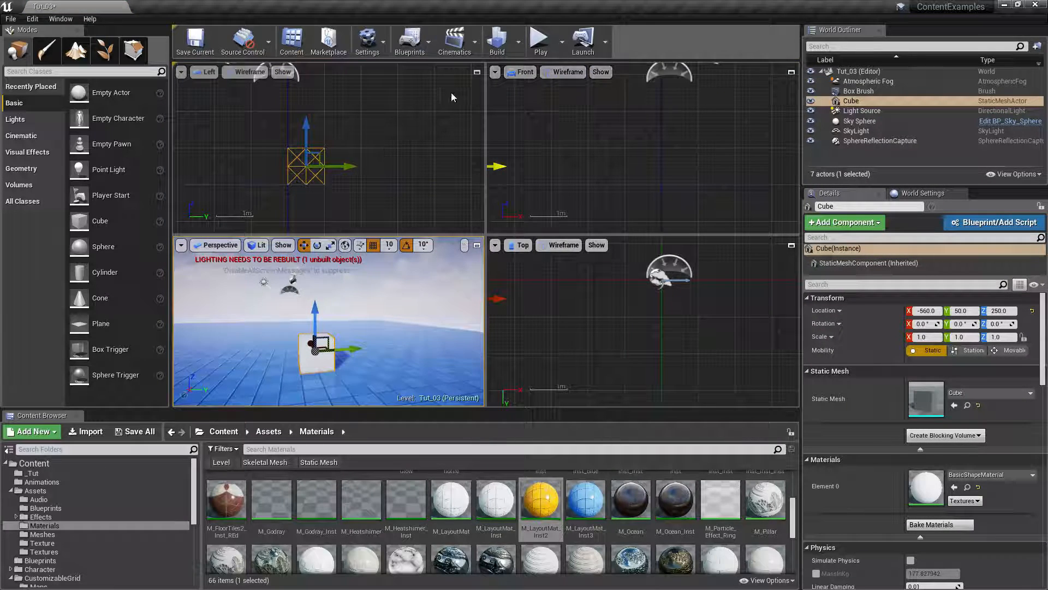
scroll(454, 162, down, 3)
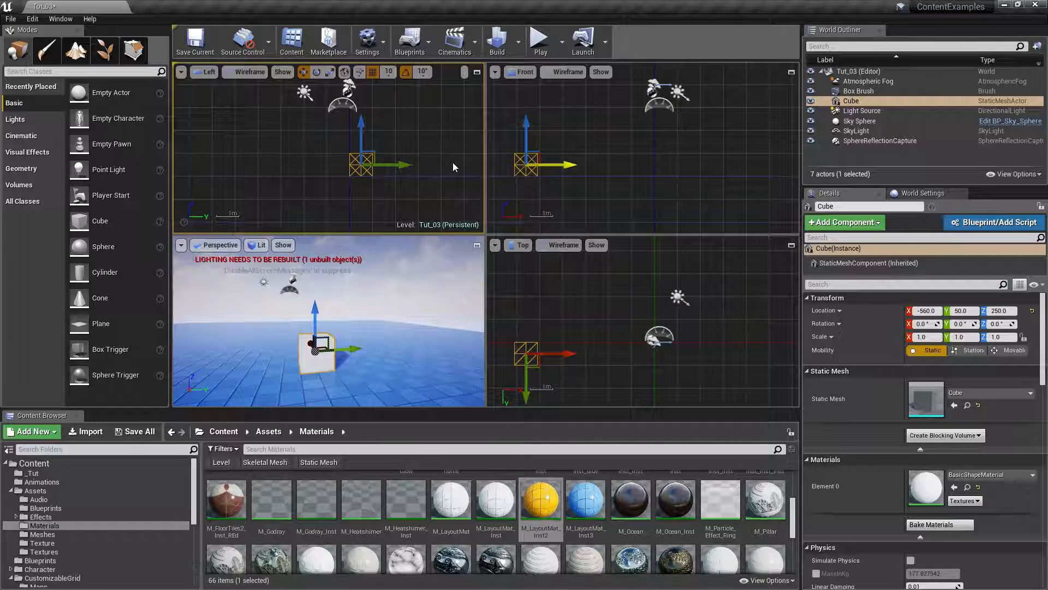
click(791, 244)
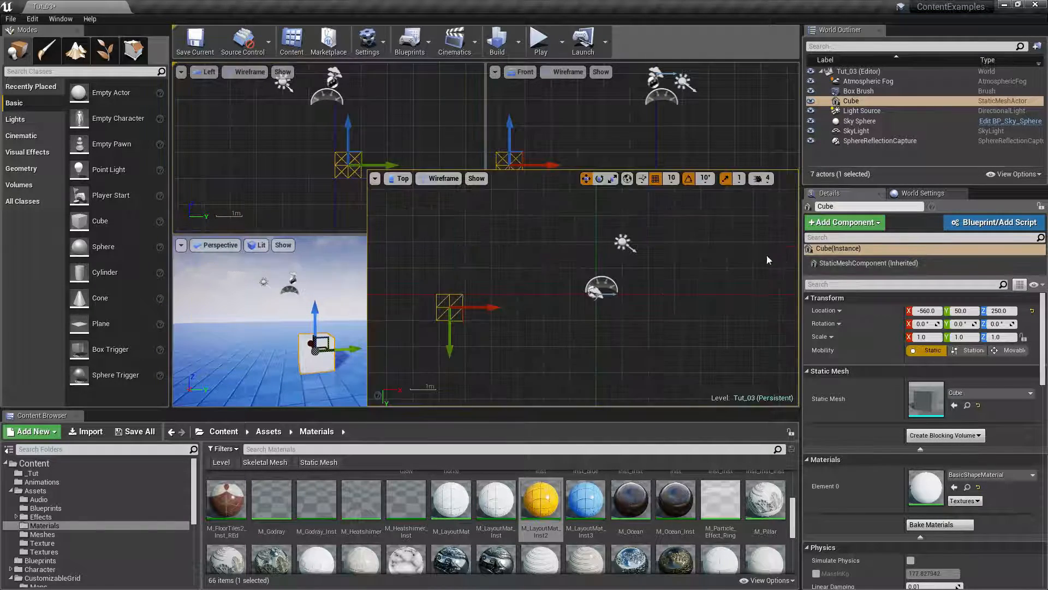
right_drag(457, 272, 504, 275)
mouse_move(448, 255)
mouse_down()
mouse_move(462, 255)
mouse_move(452, 255)
mouse_up()
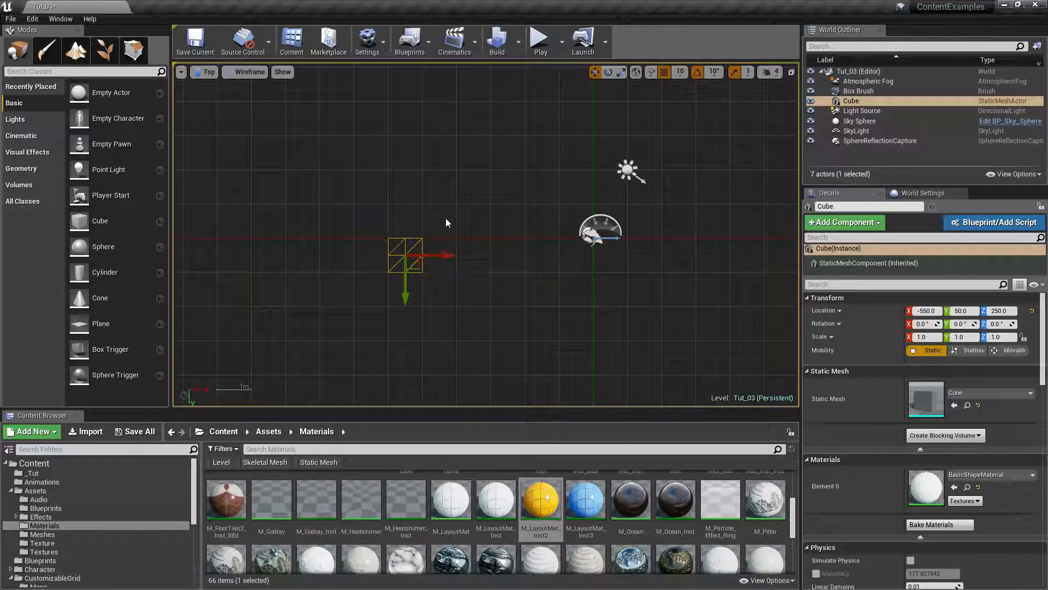
Step: Rotate the cube to 140° about Z around a pivot offset from its corner
right_drag(445, 218, 526, 244)
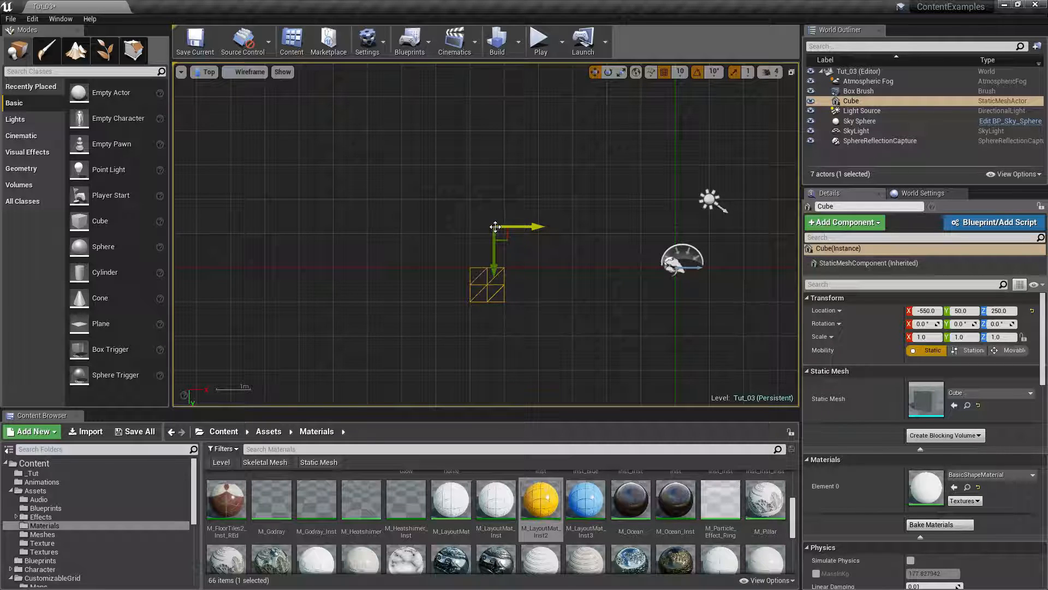
key(e)
drag(550, 226, 420, 164)
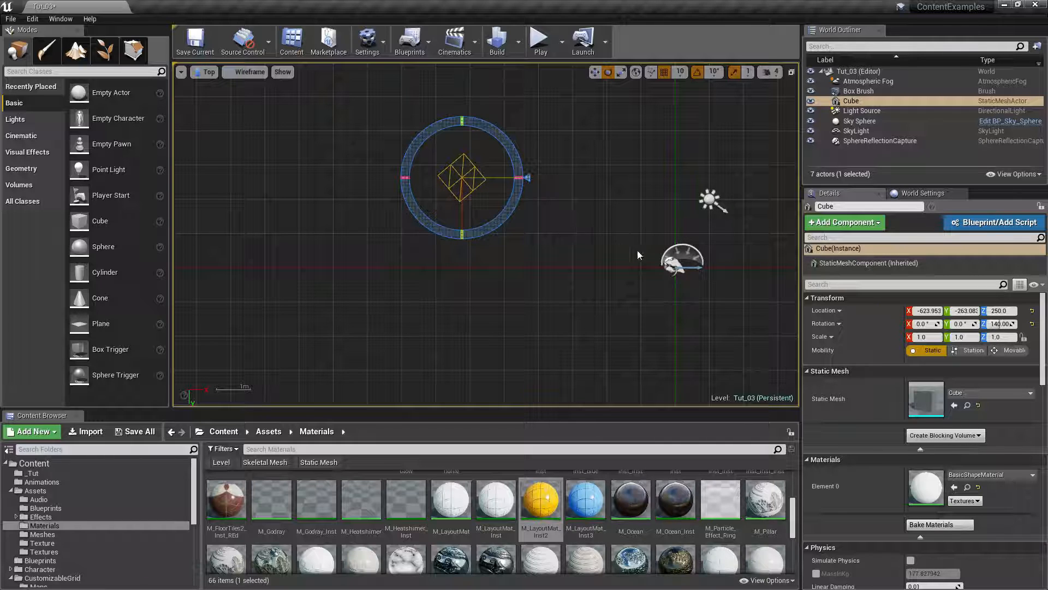
Step: Delete the Cube static mesh from the level
click(572, 213)
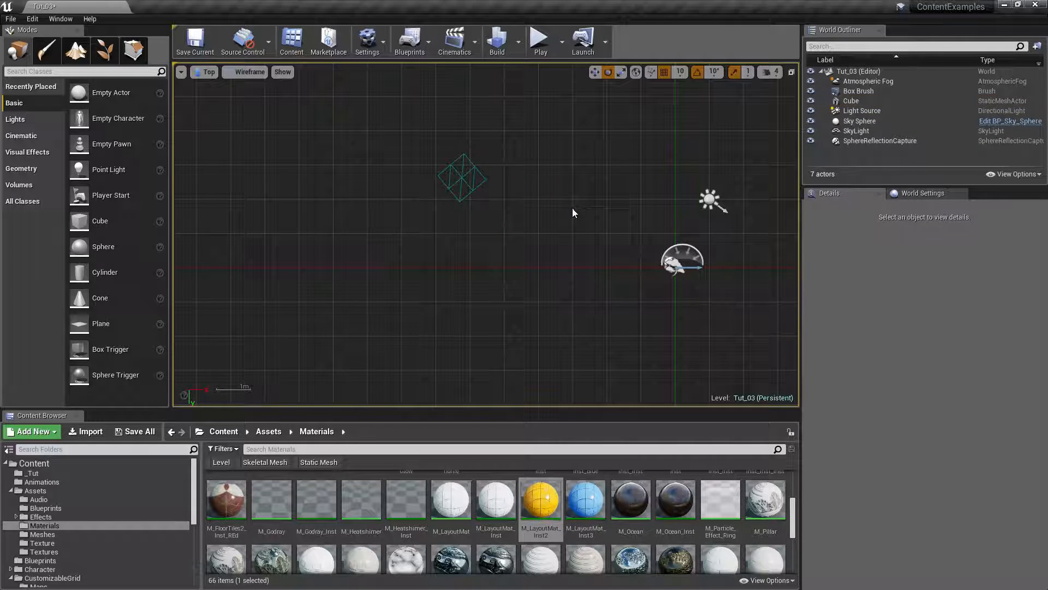
click(492, 187)
key(Delete)
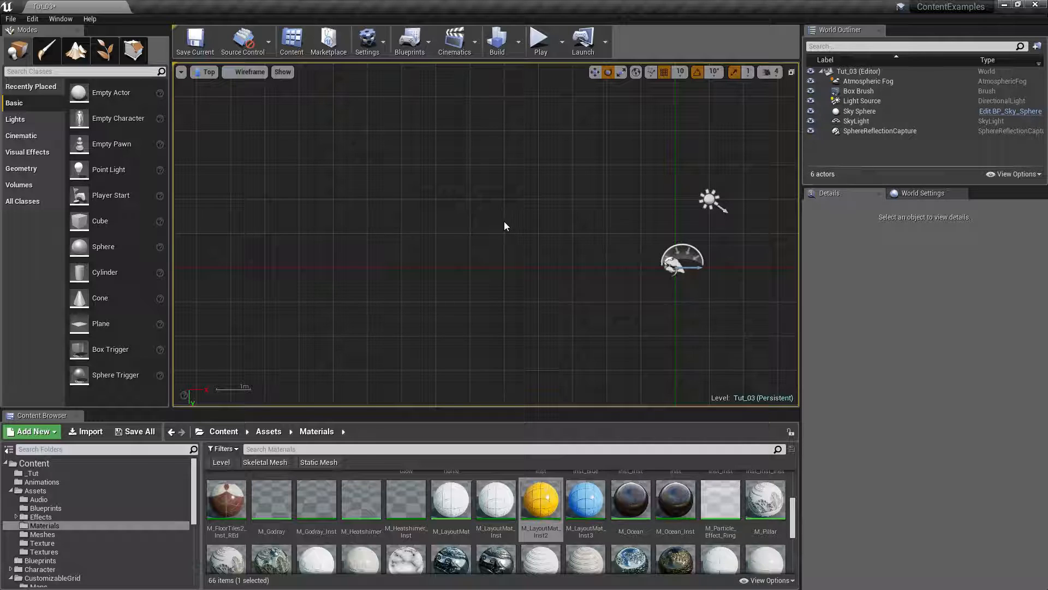
Step: Activate the geometry editing Pen tool and maximize the Left wireframe view over an empty area
click(44, 172)
click(137, 57)
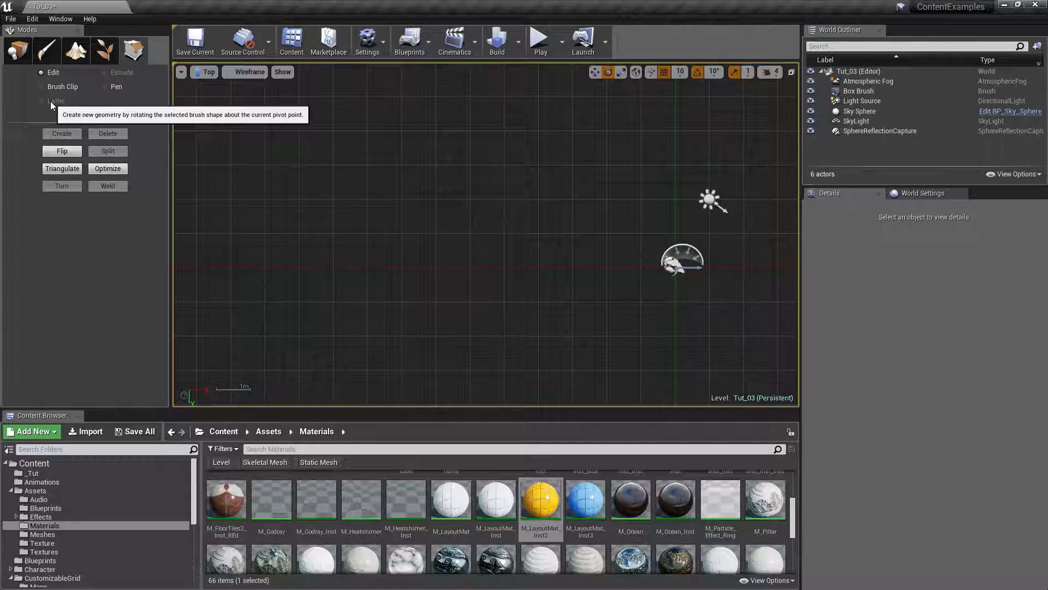
click(113, 86)
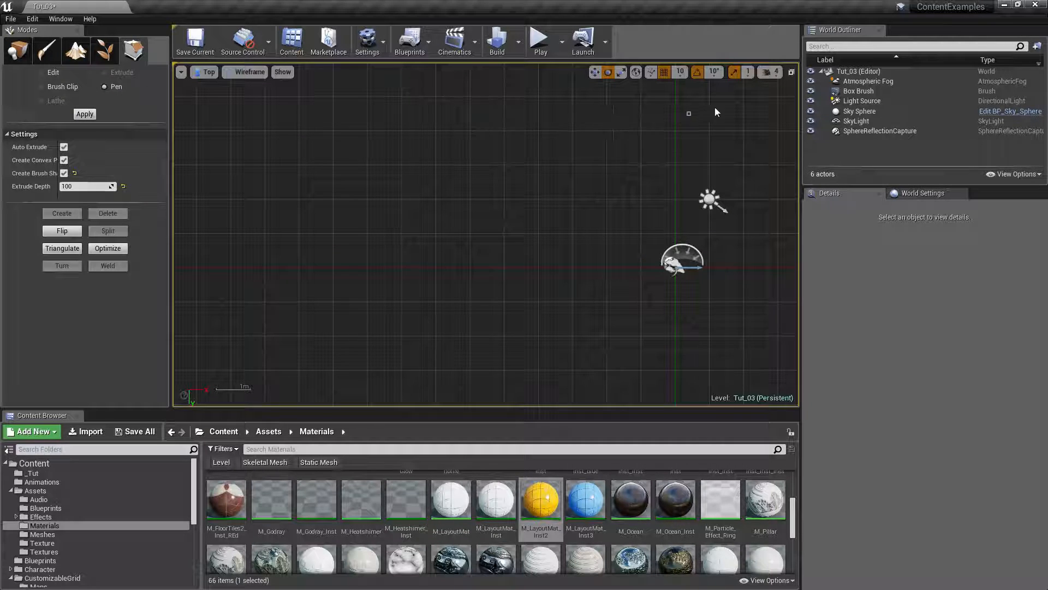
click(789, 73)
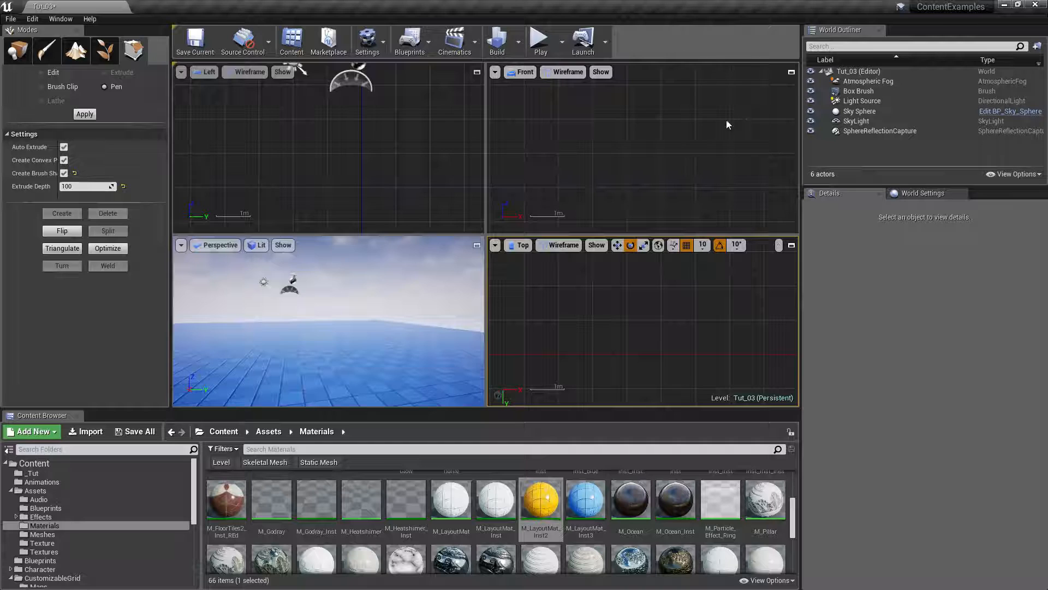
click(477, 72)
scroll(546, 266, up, 2)
right_drag(557, 239, 430, 267)
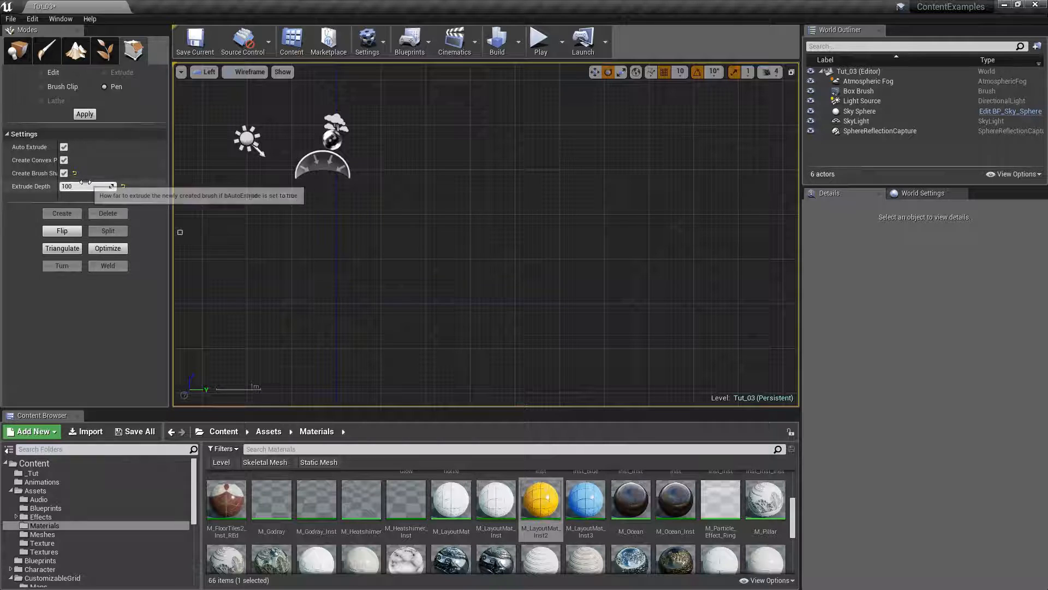
Step: Reset the Pen's Extrude Depth to its default of 256 and leave Create Brush Shape enabled
drag(55, 174, 76, 173)
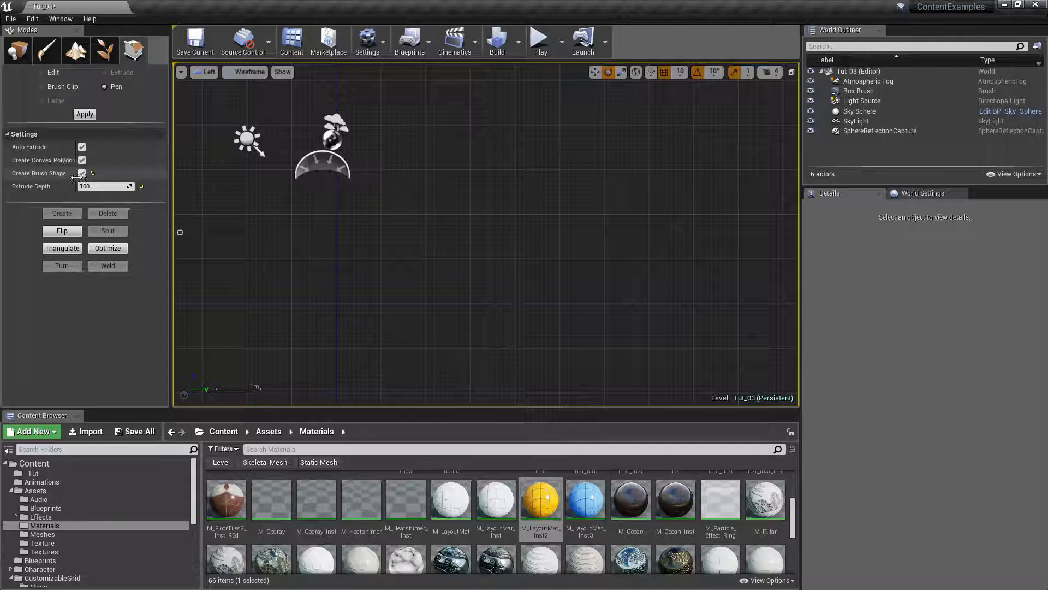
click(143, 187)
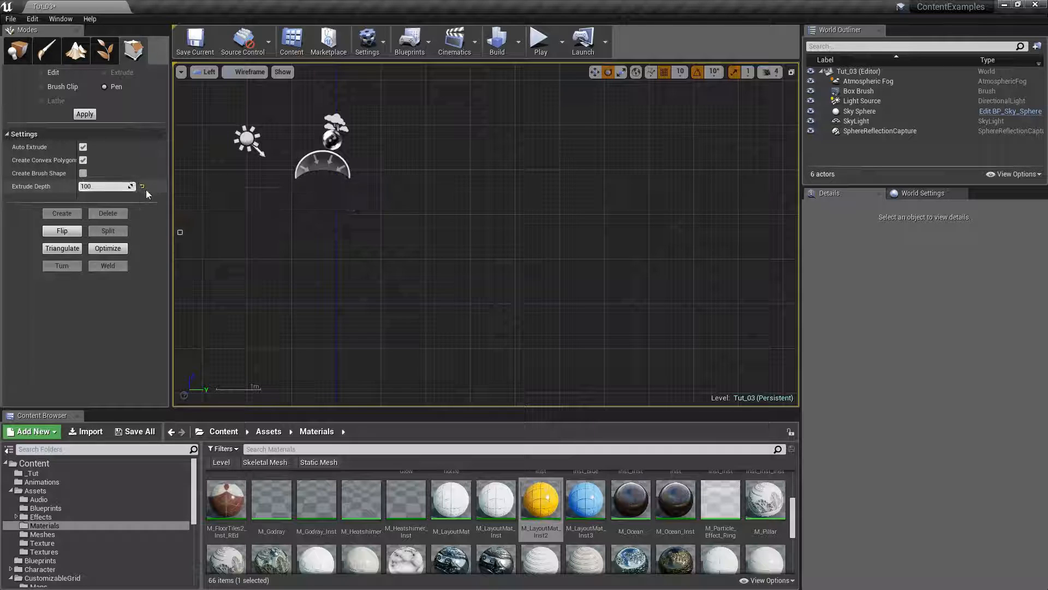
click(83, 174)
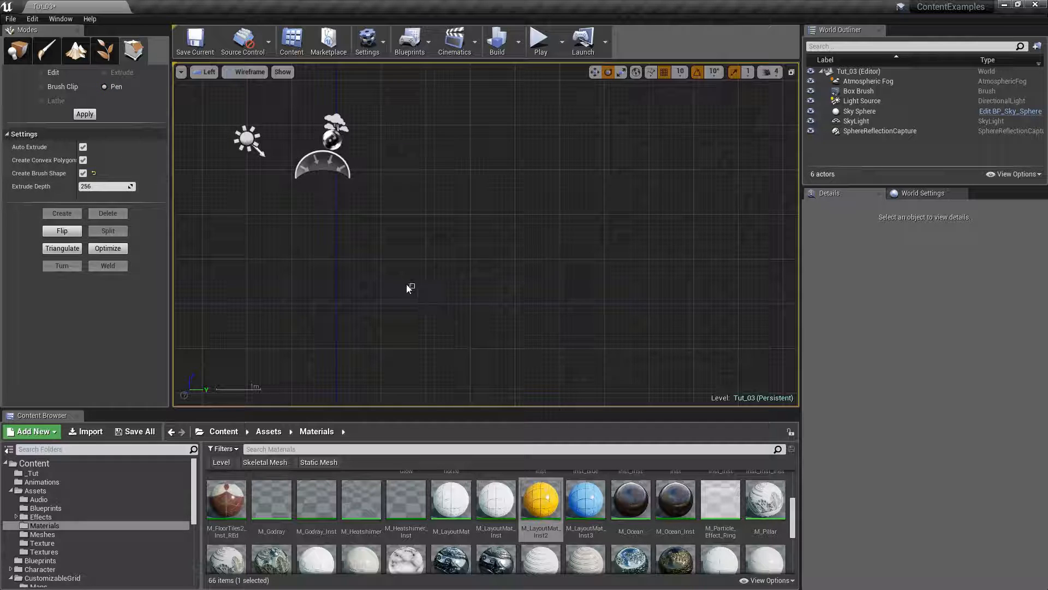
Step: With the Pen tool, draw a pillar half-profile: a 1 m base line with a stepped base molding rising from one end
scroll(533, 296, up, 2)
scroll(533, 296, down, 1)
right_drag(547, 285, 509, 284)
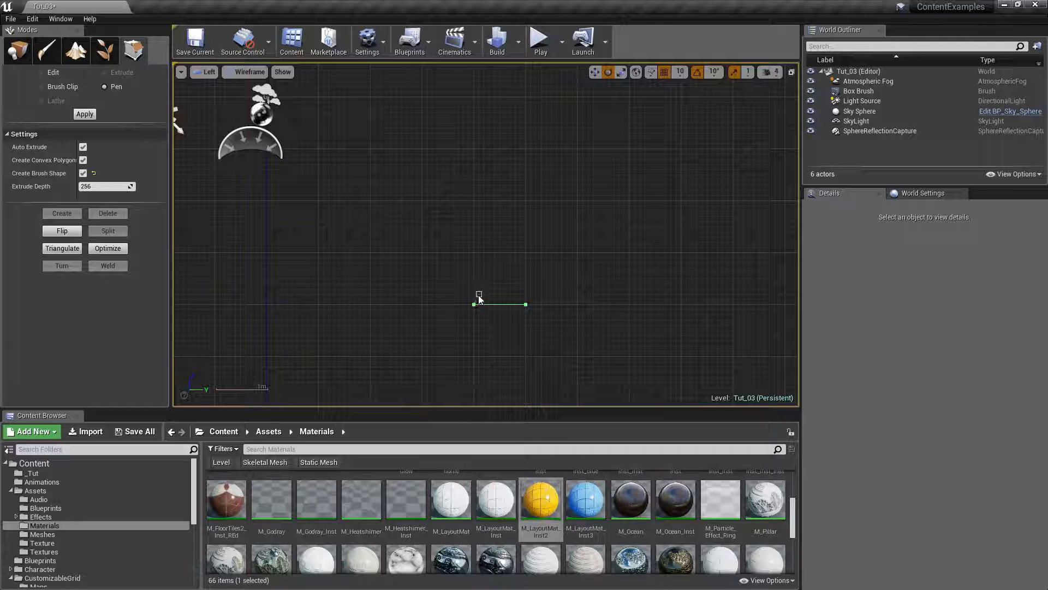
scroll(477, 298, up, 2)
scroll(480, 299, up, 1)
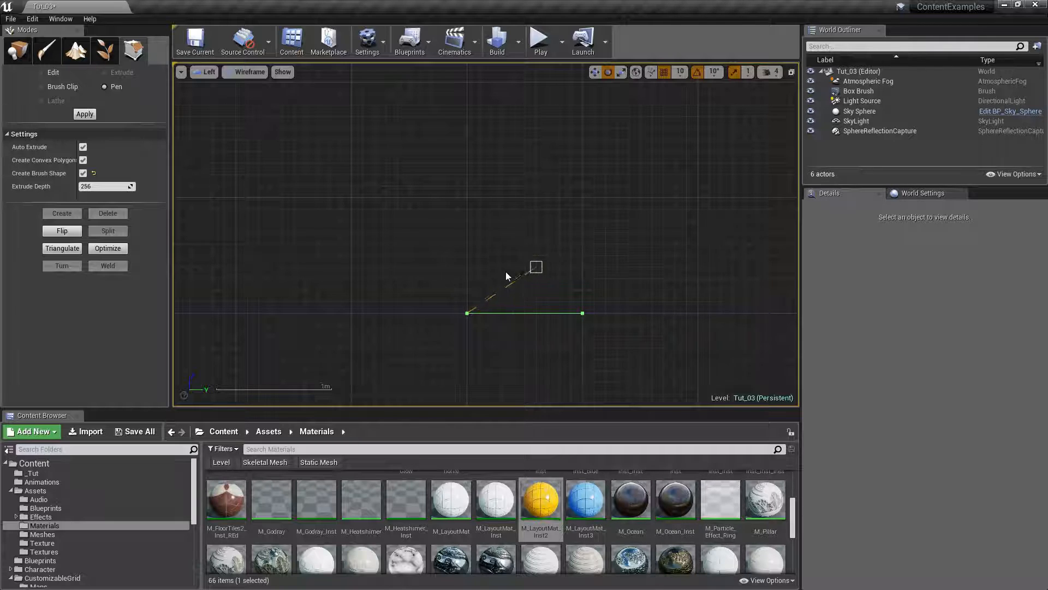
click(469, 291)
click(483, 294)
click(483, 283)
click(502, 257)
click(490, 258)
key(space)
Step: Extend the pillar profile above the base molding with a vertical shaft line about 3 m long
right_drag(494, 178, 493, 330)
scroll(484, 316, down, 4)
scroll(482, 300, down, 2)
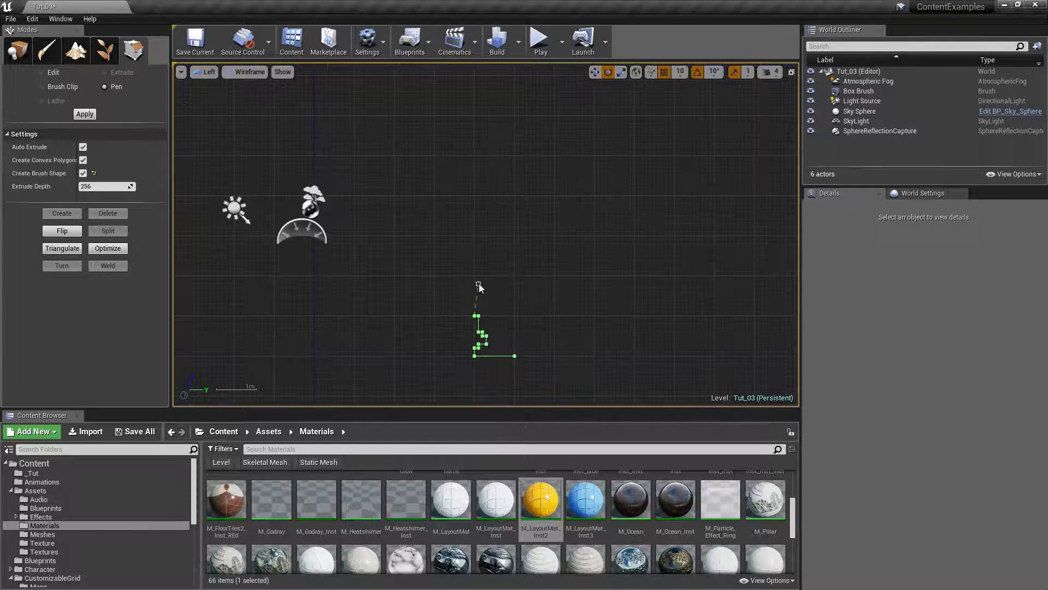
scroll(478, 282, down, 2)
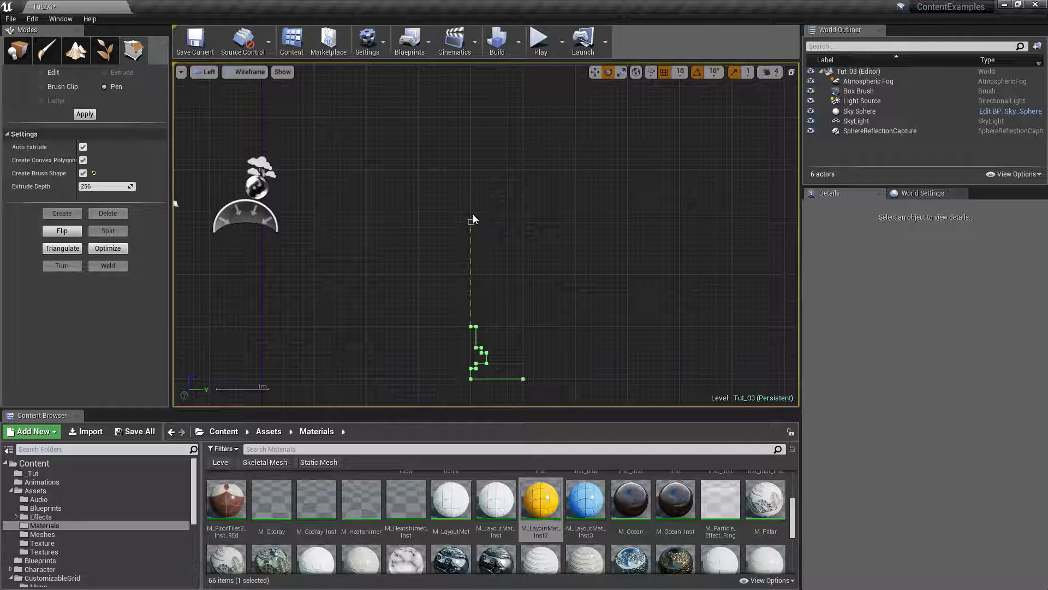
click(470, 170)
mouse_move(473, 171)
right_down()
mouse_move(485, 264)
mouse_move(486, 174)
right_up()
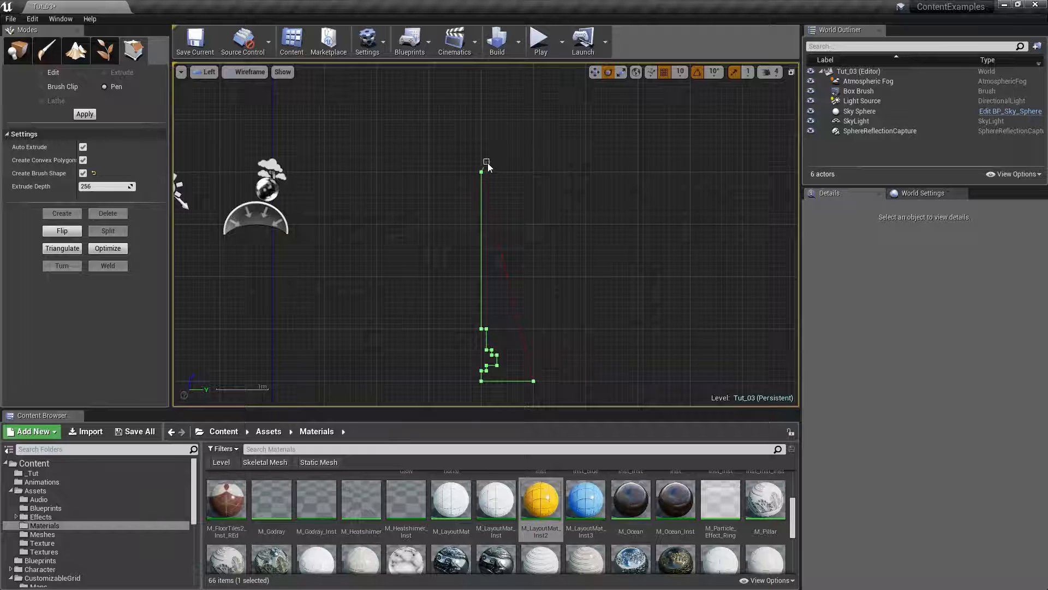
Step: Add the first stepped points of the capital above the shaft, using 10 cm grid increments
scroll(486, 172, up, 3)
click(487, 184)
click(500, 171)
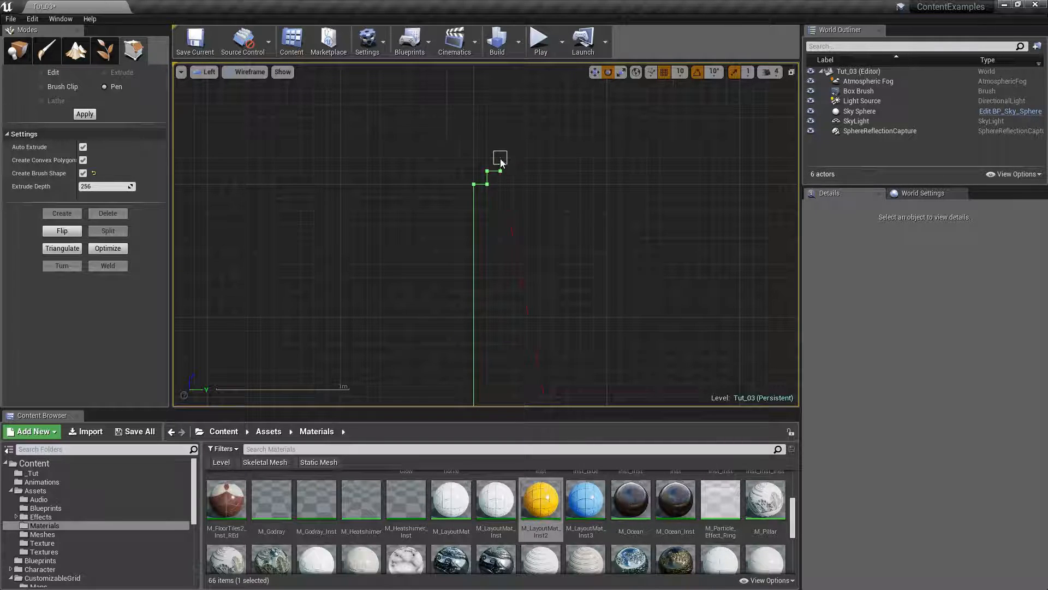
click(500, 158)
key(space)
key(space)
right_drag(489, 136, 473, 214)
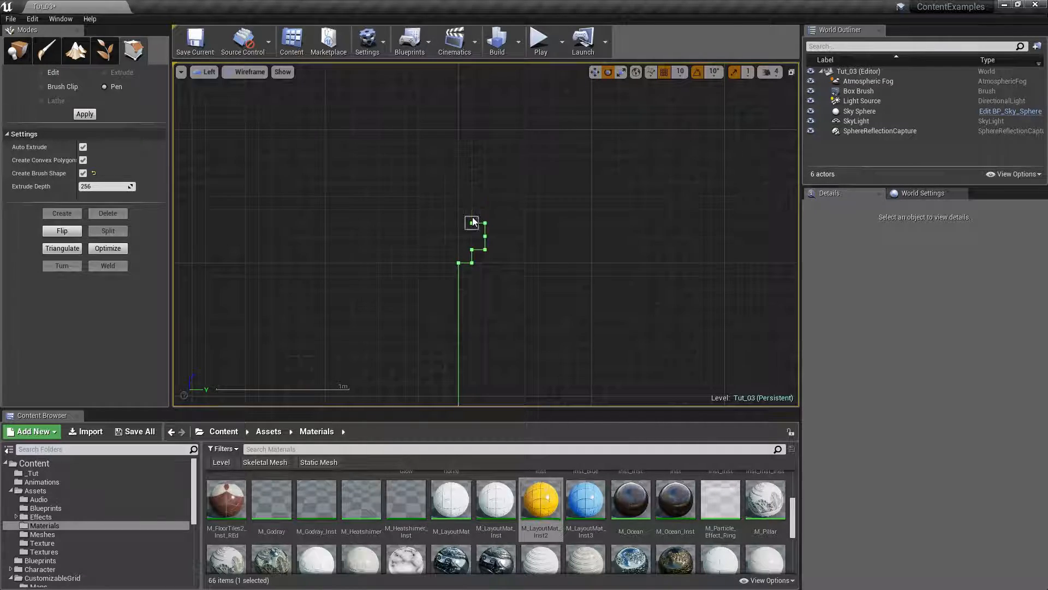
Step: Complete the capital's steps and its 1 m top edge, and create the brush shape from the profile
key(space)
key(space)
key(space)
key(space)
key(space)
key(space)
key(space)
scroll(584, 162, down, 4)
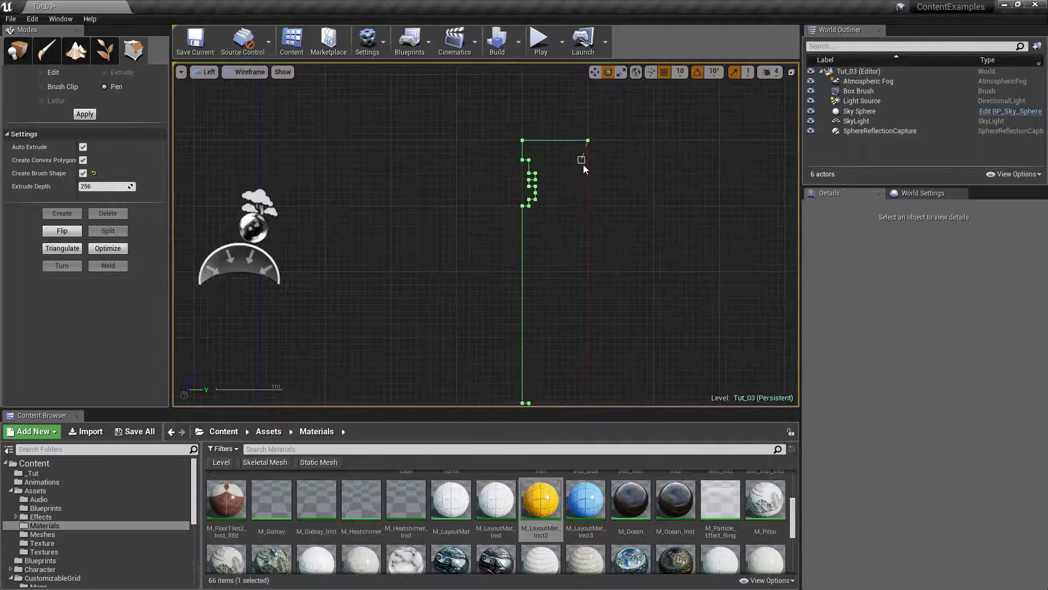
key(Return)
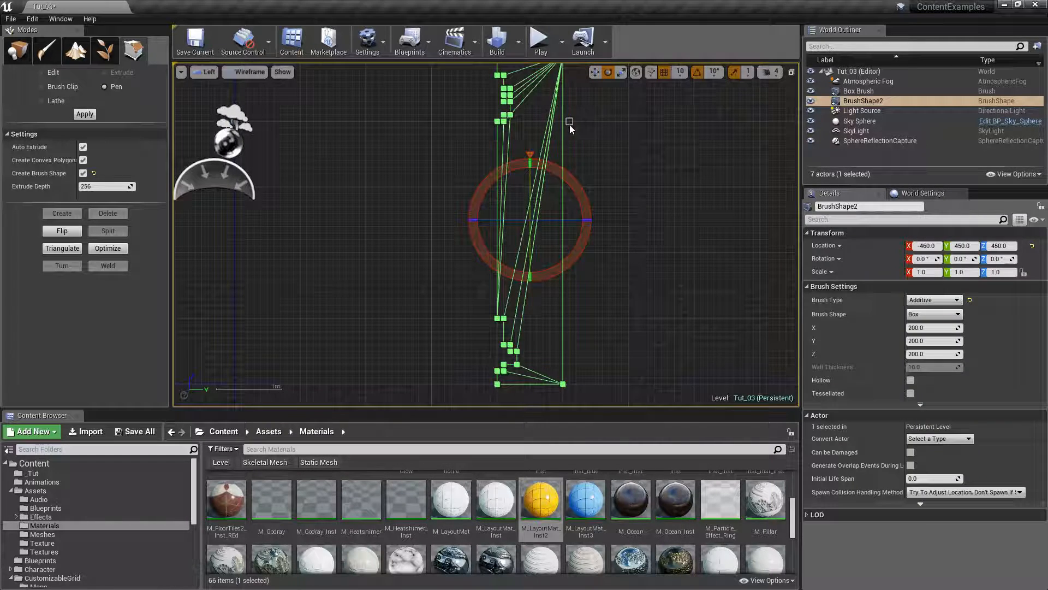
Step: Examine how the profile brush shape is split into convex polygons, from the capital down to the base
scroll(580, 139, up, 5)
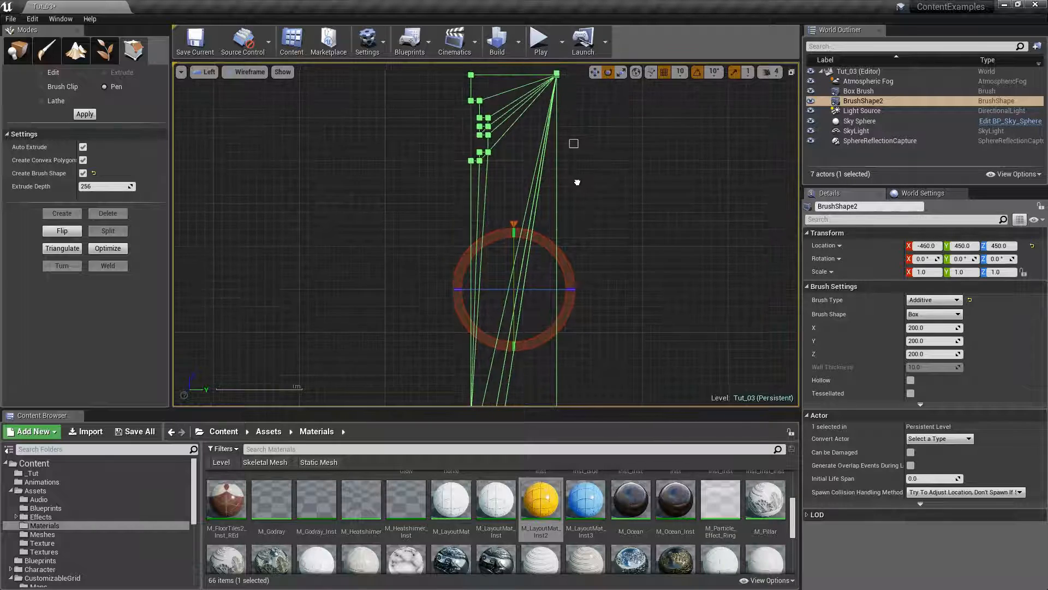
scroll(488, 214, up, 3)
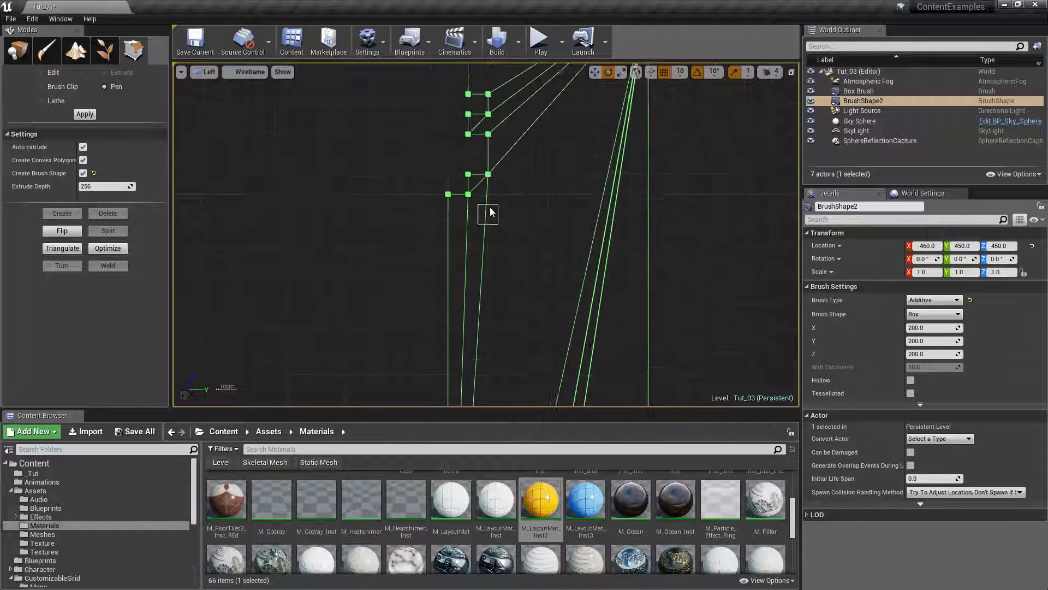
mouse_move(516, 175)
right_down()
mouse_move(509, 210)
mouse_move(475, 180)
mouse_move(543, 297)
mouse_move(512, 355)
mouse_move(519, 368)
mouse_move(500, 313)
right_up()
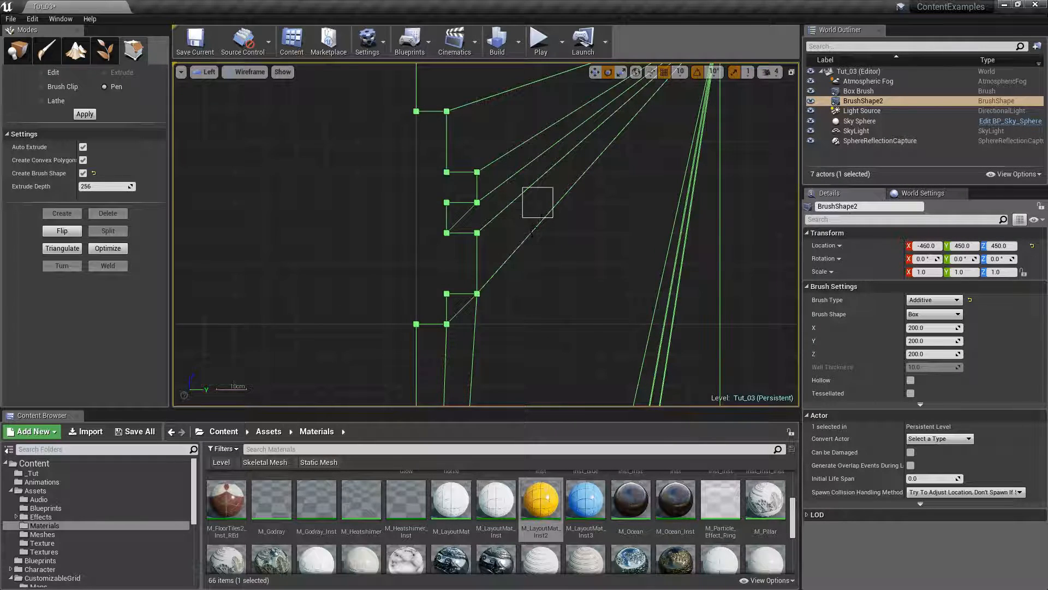
mouse_move(516, 233)
right_down()
mouse_move(484, 211)
mouse_move(390, 195)
right_up()
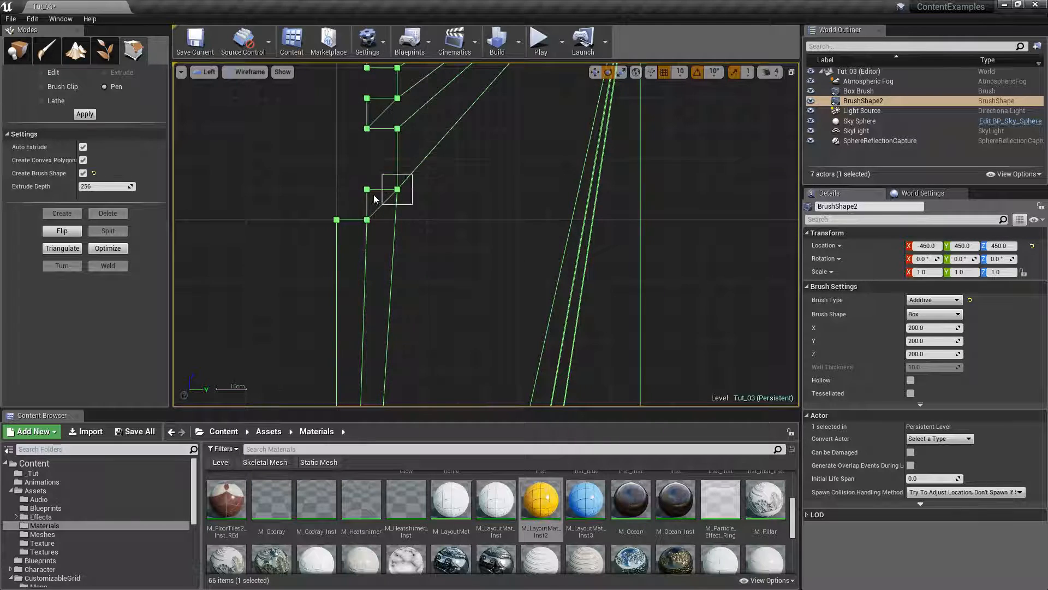
right_drag(409, 290, 445, 93)
scroll(461, 118, down, 6)
right_drag(478, 325, 493, 163)
scroll(493, 163, down, 2)
right_drag(503, 281, 495, 129)
right_drag(496, 177, 489, 117)
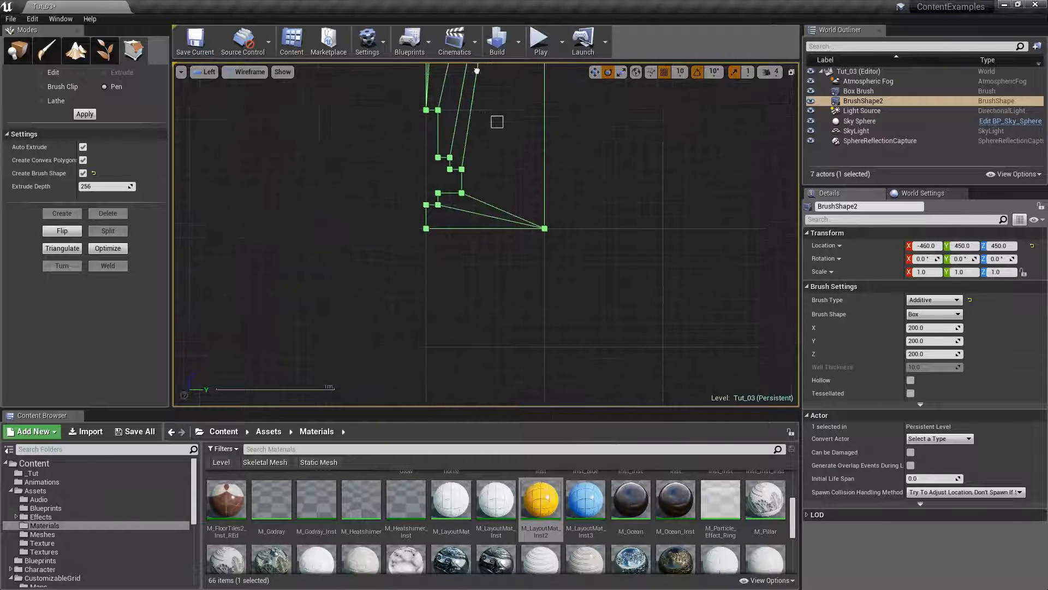
right_drag(486, 66, 434, 264)
scroll(403, 171, down, 4)
right_drag(422, 164, 429, 241)
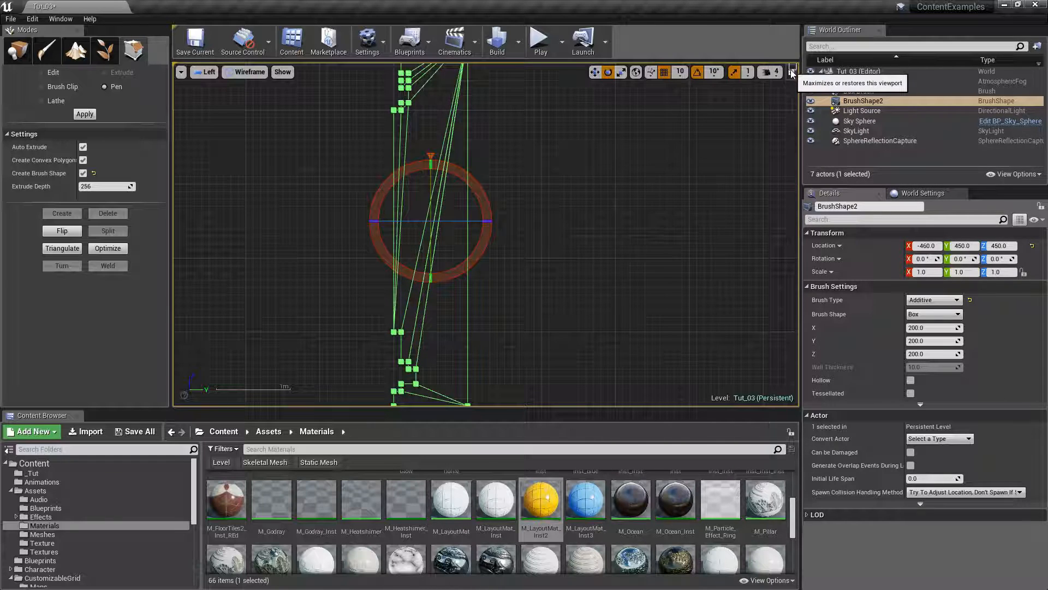
Step: Activate the Lathe tool and inspect the profile brush shape in the perspective view
click(50, 100)
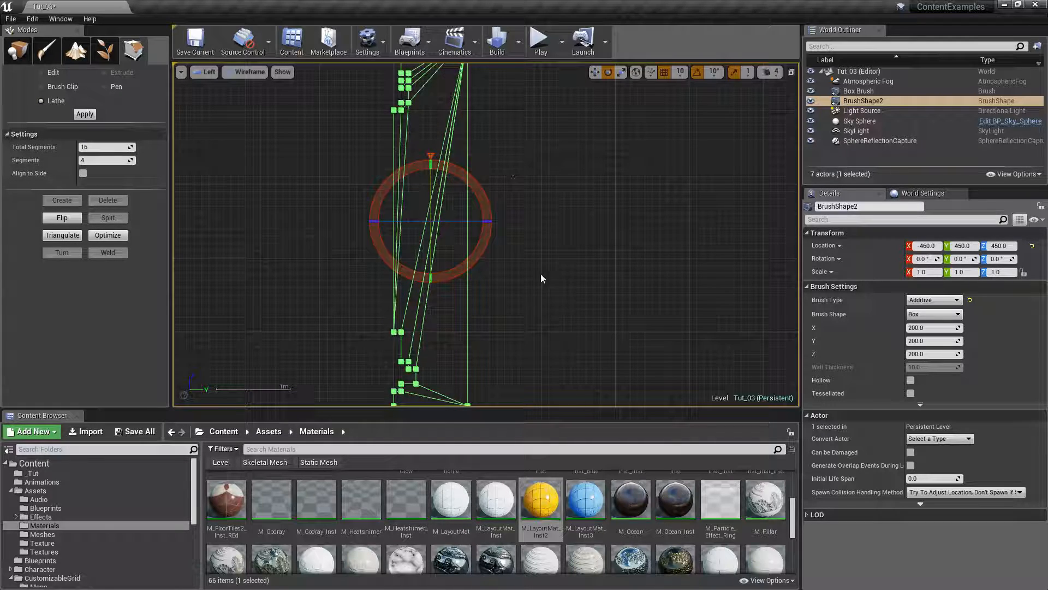
click(791, 72)
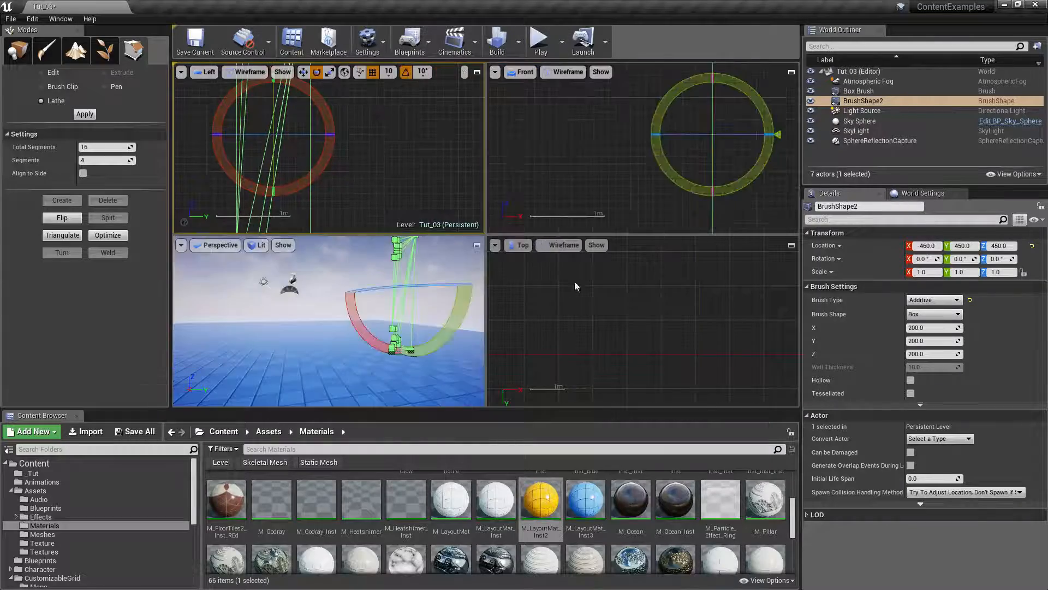
click(478, 246)
scroll(587, 183, up, 3)
mouse_move(588, 183)
right_down()
mouse_move(606, 284)
mouse_move(595, 183)
mouse_move(644, 109)
mouse_move(628, 180)
mouse_move(595, 219)
mouse_move(524, 232)
mouse_move(616, 227)
mouse_move(552, 229)
mouse_move(587, 184)
right_up()
click(791, 72)
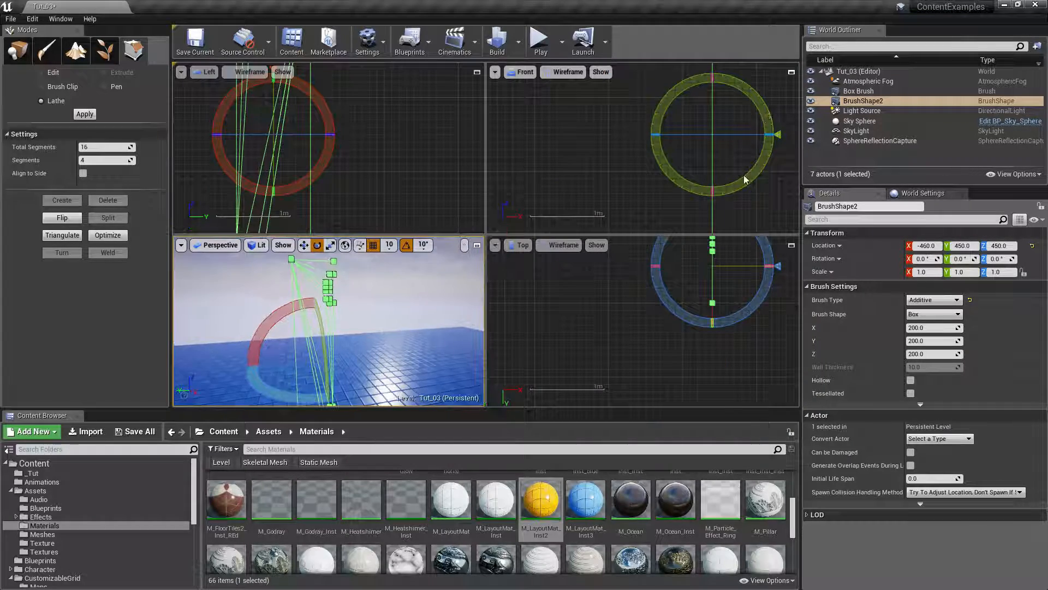
Step: In the maximized Top wireframe view, select the profile's edge and set the pivot on the lone end vertex opposite the molding
click(791, 244)
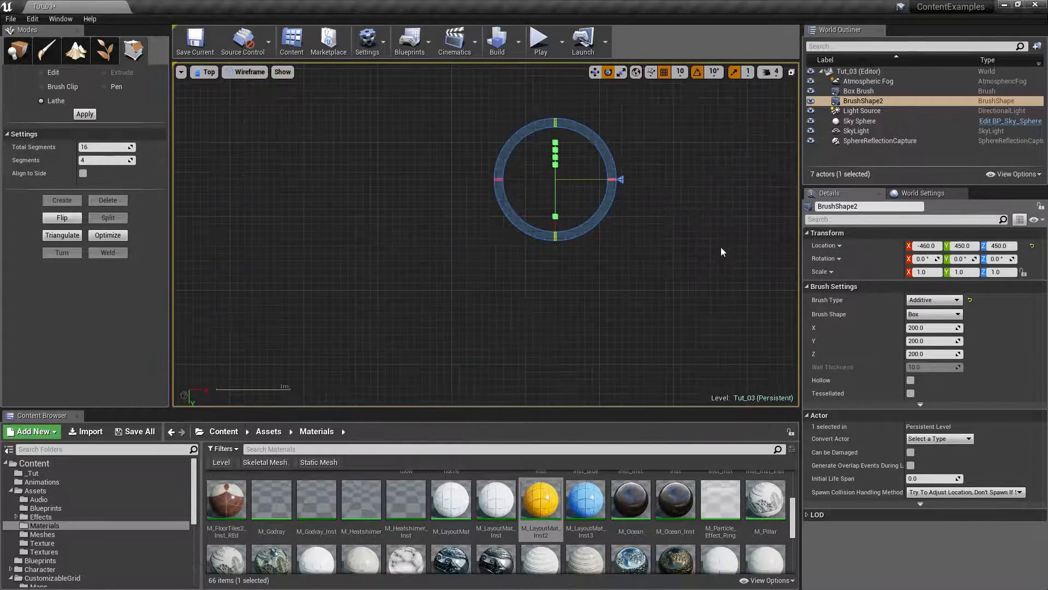
right_drag(599, 173, 573, 245)
key(w)
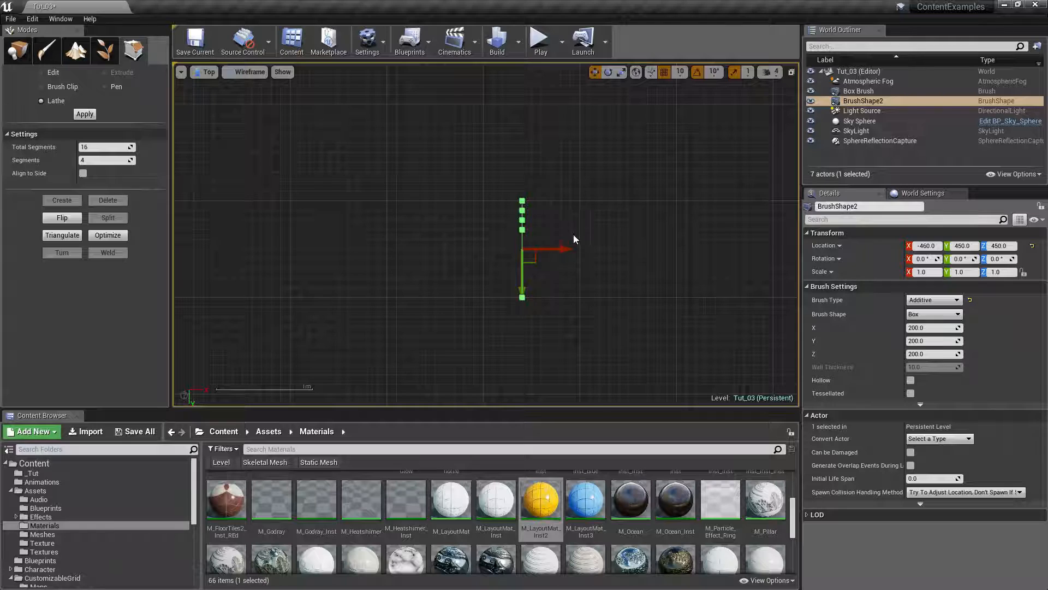
scroll(555, 224, up, 3)
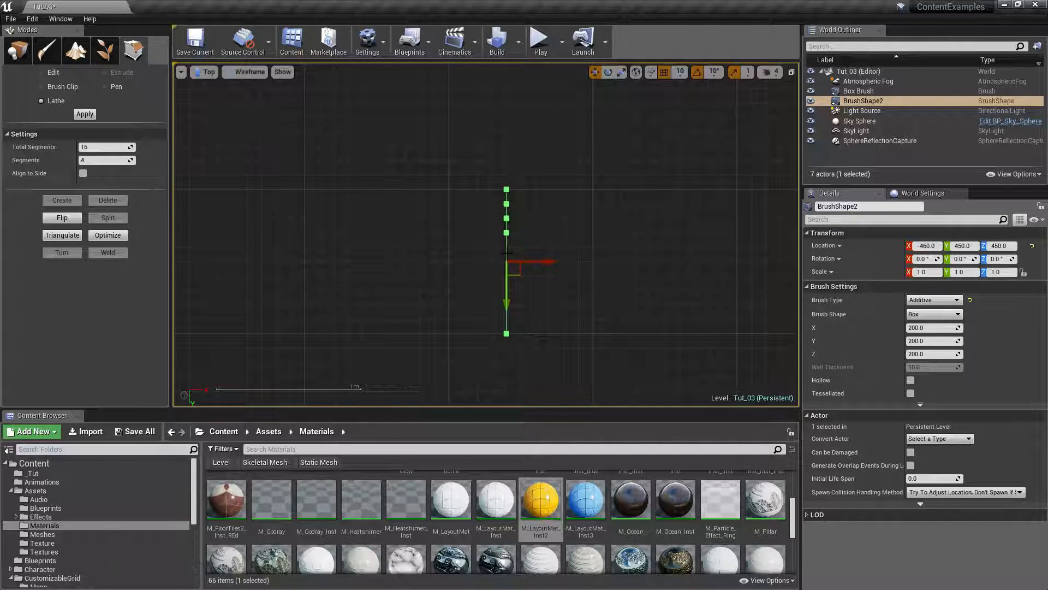
click(506, 252)
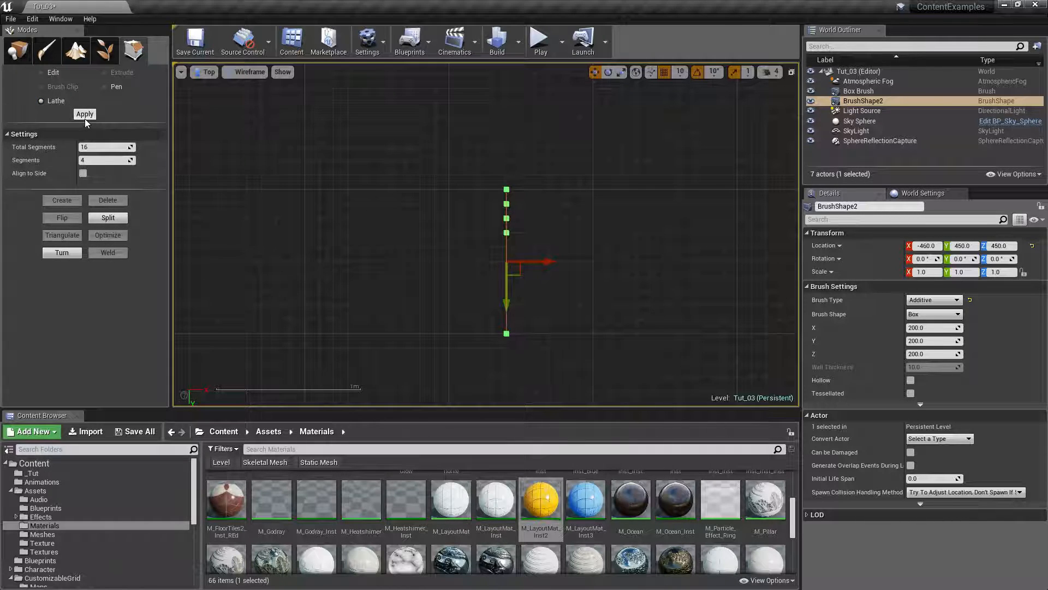
right_drag(471, 312, 443, 244)
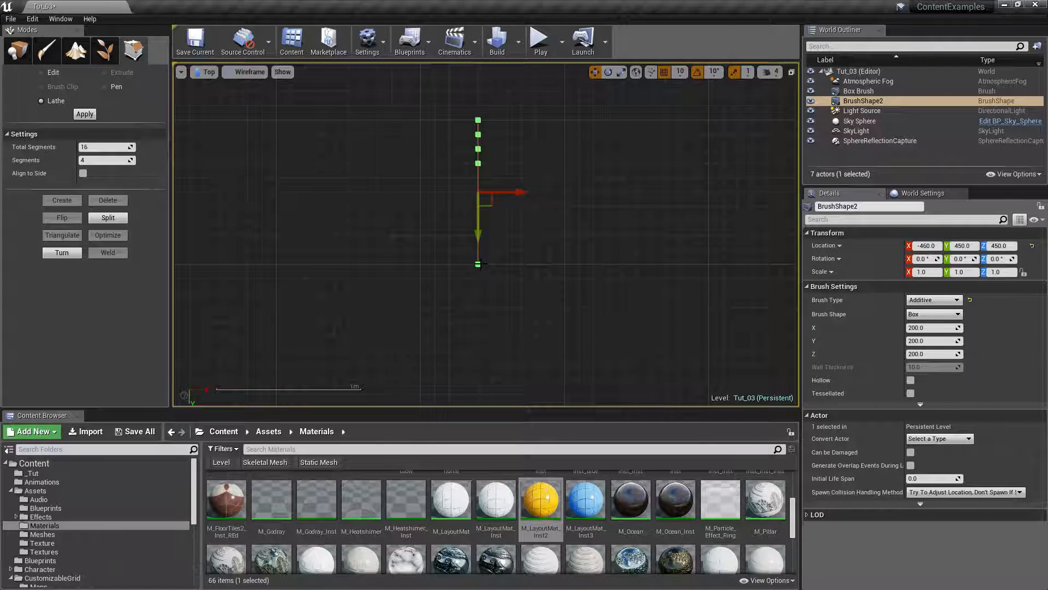
click(477, 265)
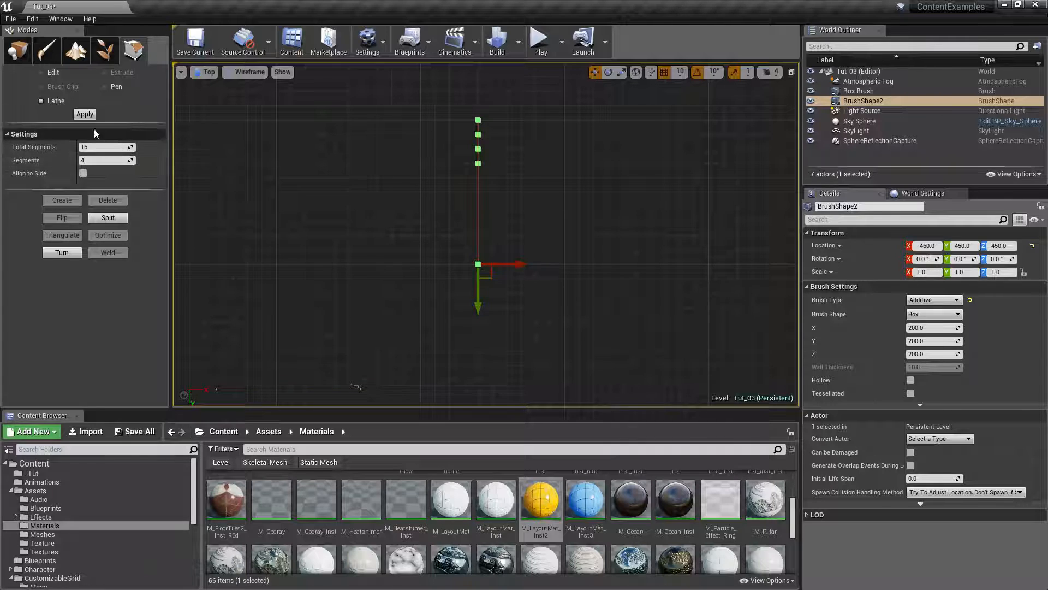
Step: Try to lathe the detailed profile through 4 of 16 segments, then undo the attempt
click(85, 115)
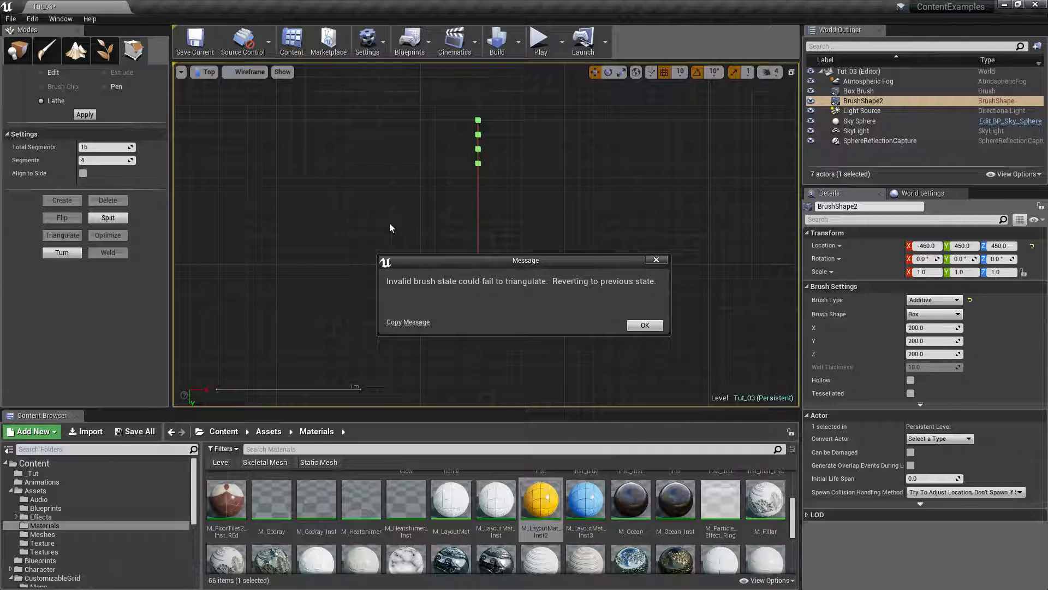
click(647, 326)
key(ctrl+z)
mouse_move(494, 274)
right_down()
mouse_move(545, 201)
mouse_move(521, 254)
right_up()
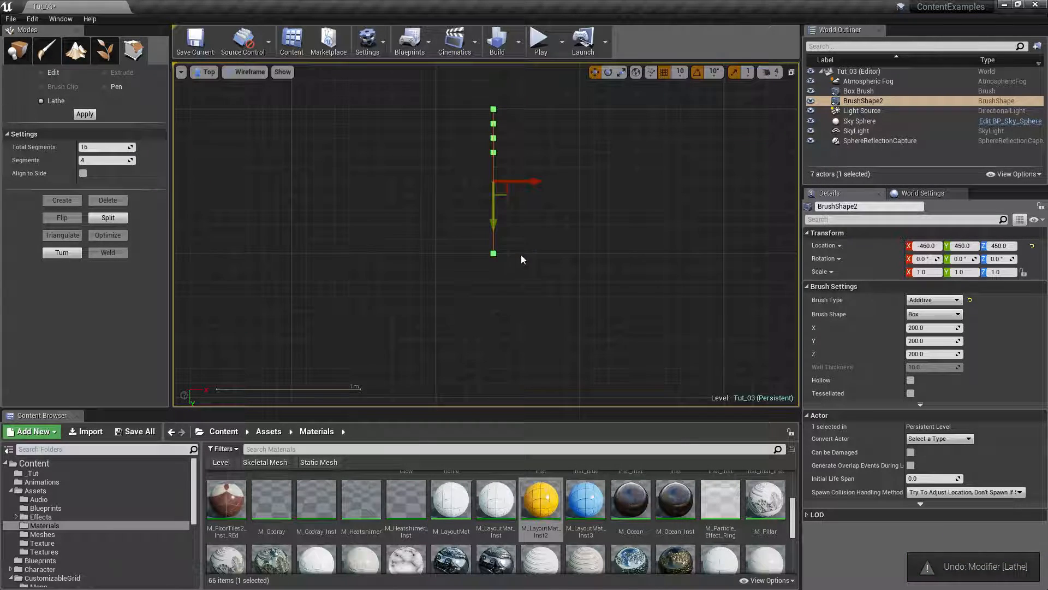
Step: In the maximized Left view, start a simpler Pen profile beside the first: about a 1 m base edge, 0.5 m rise and 0.3 m inset
click(790, 74)
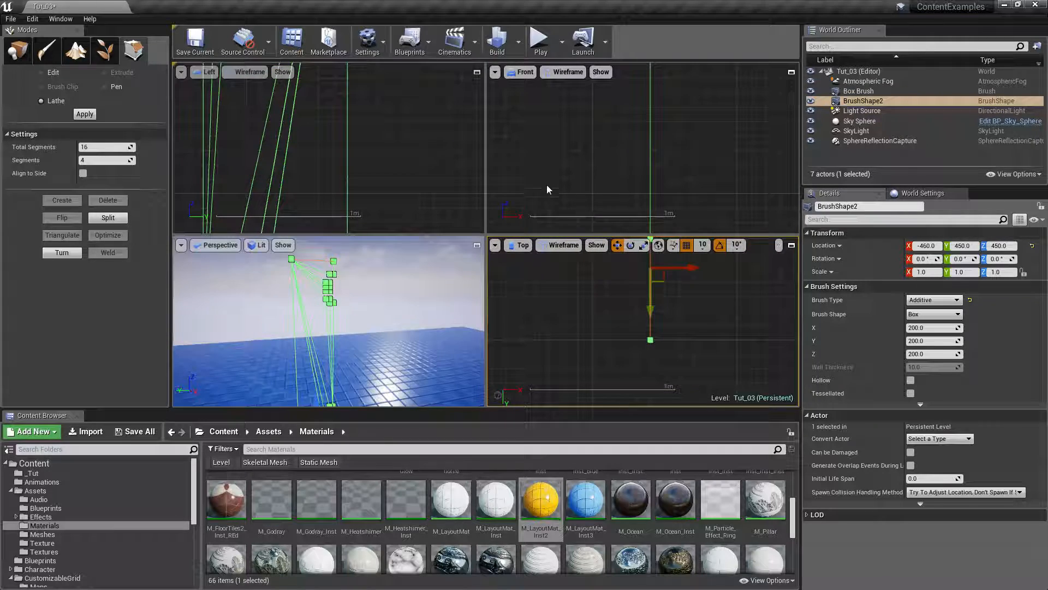
click(475, 71)
scroll(536, 155, down, 9)
mouse_move(583, 171)
right_down()
mouse_move(498, 173)
mouse_move(461, 200)
mouse_move(406, 200)
right_up()
click(109, 86)
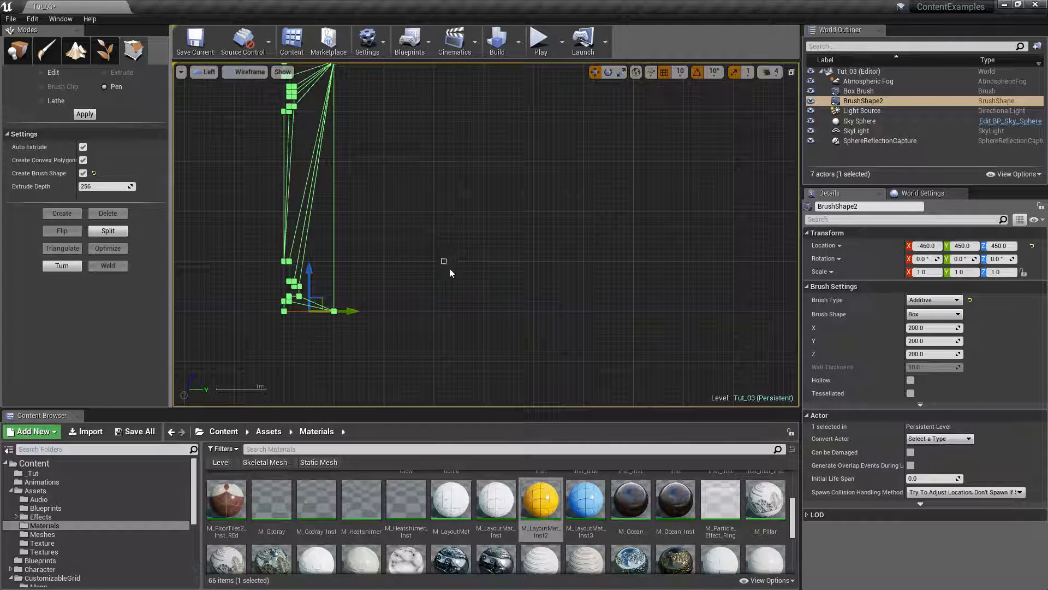
scroll(481, 309, up, 2)
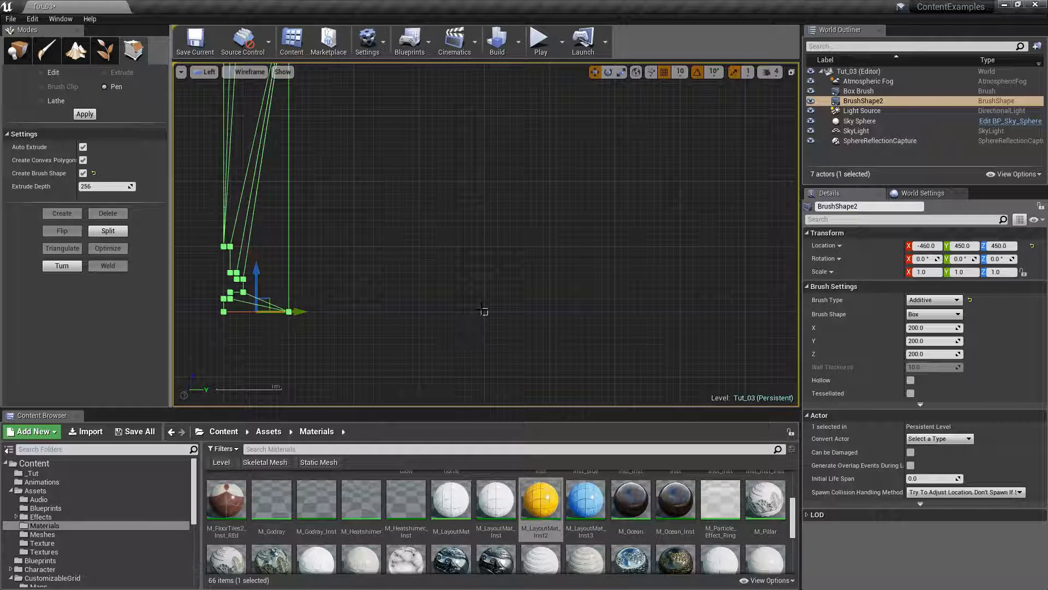
click(549, 312)
click(485, 312)
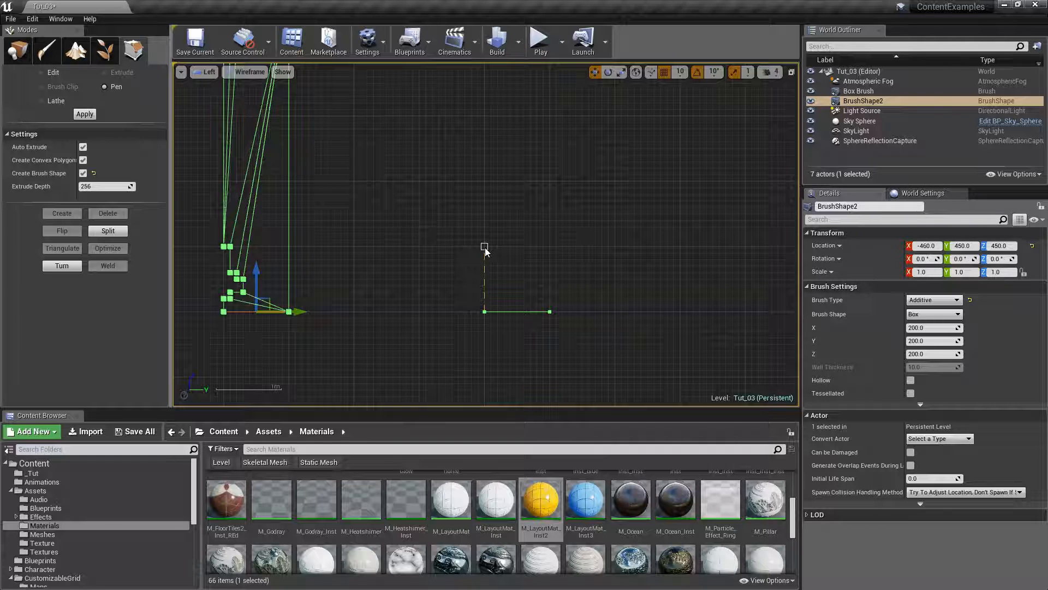
click(484, 279)
click(503, 279)
Step: Continue the profile up the shaft to a matching upper notch and a 1 m top edge, and close it into a 5 m high brush shape
right_drag(498, 194, 485, 399)
mouse_move(461, 272)
right_down()
mouse_move(461, 236)
mouse_move(513, 268)
mouse_move(519, 137)
right_up()
key(space)
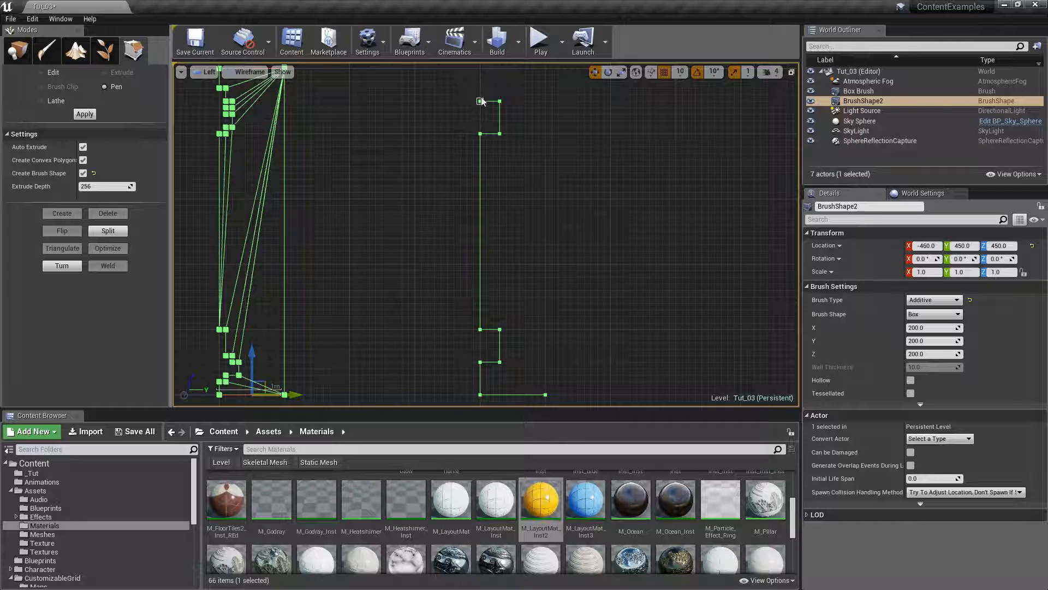
click(481, 102)
click(545, 68)
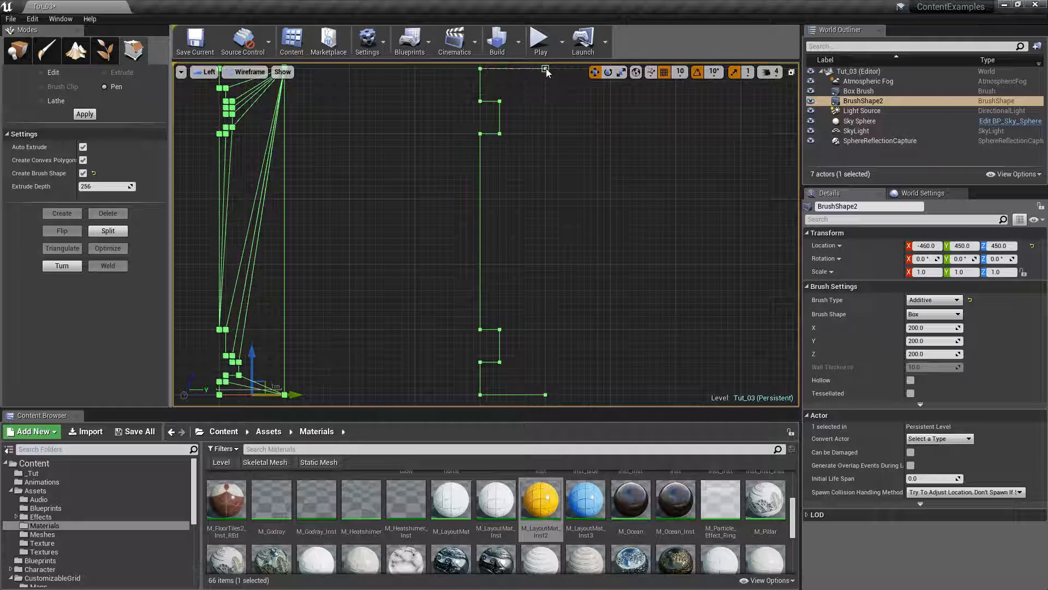
click(545, 394)
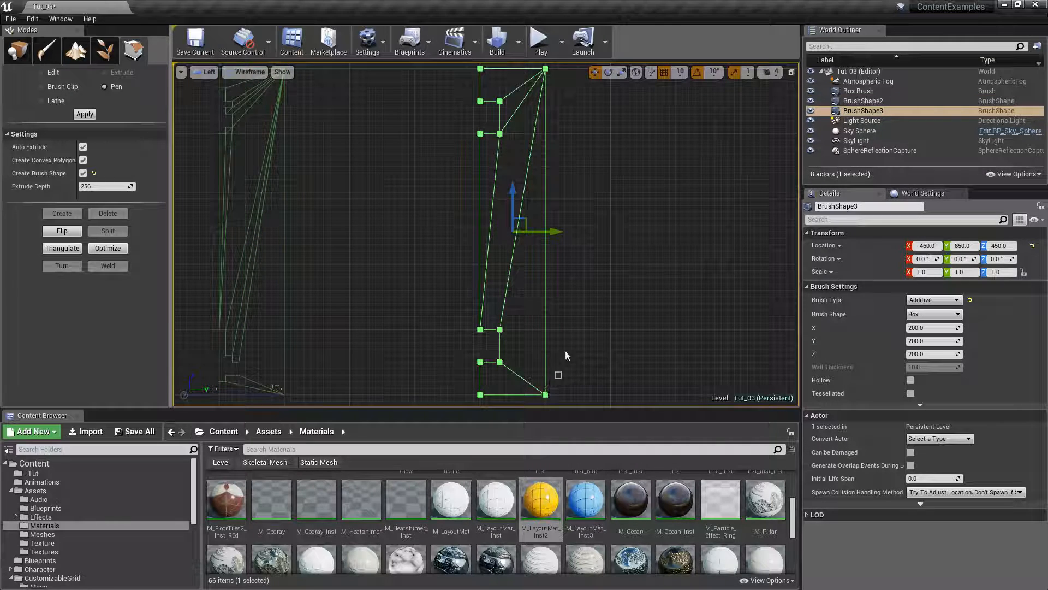
Step: Activate the Lathe tool and set the pivot on the simple profile's lone end vertex in the maximized Top view
scroll(562, 220, up, 1)
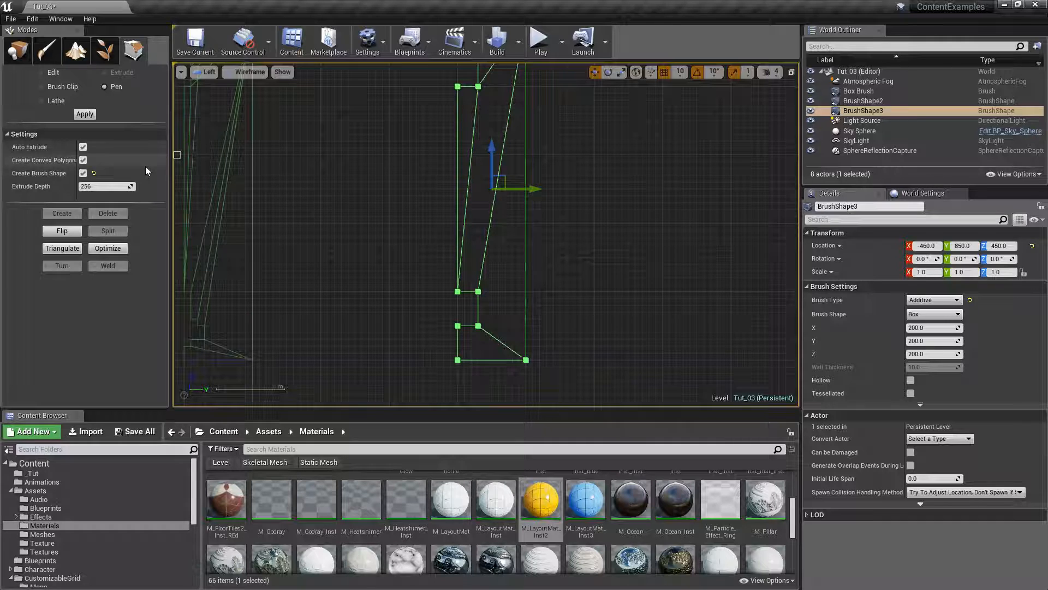
click(44, 101)
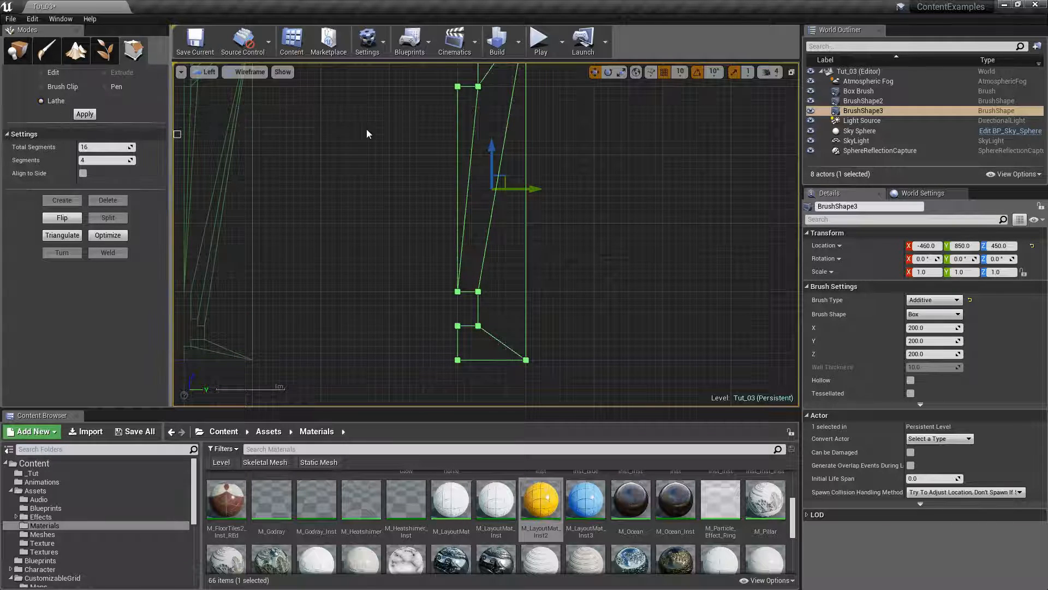
click(791, 72)
click(791, 246)
scroll(572, 262, up, 4)
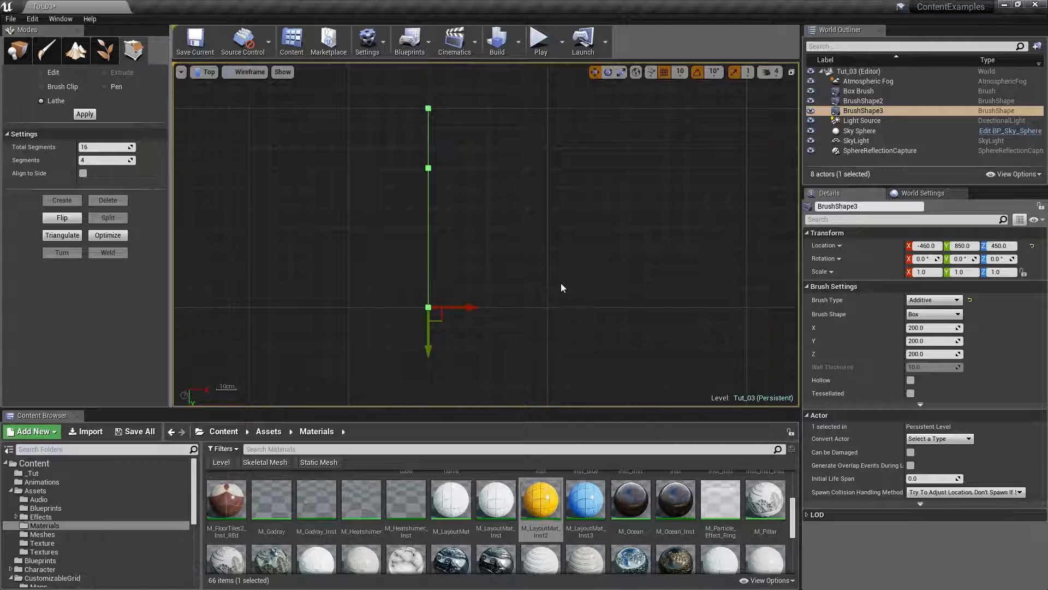
scroll(465, 264, down, 2)
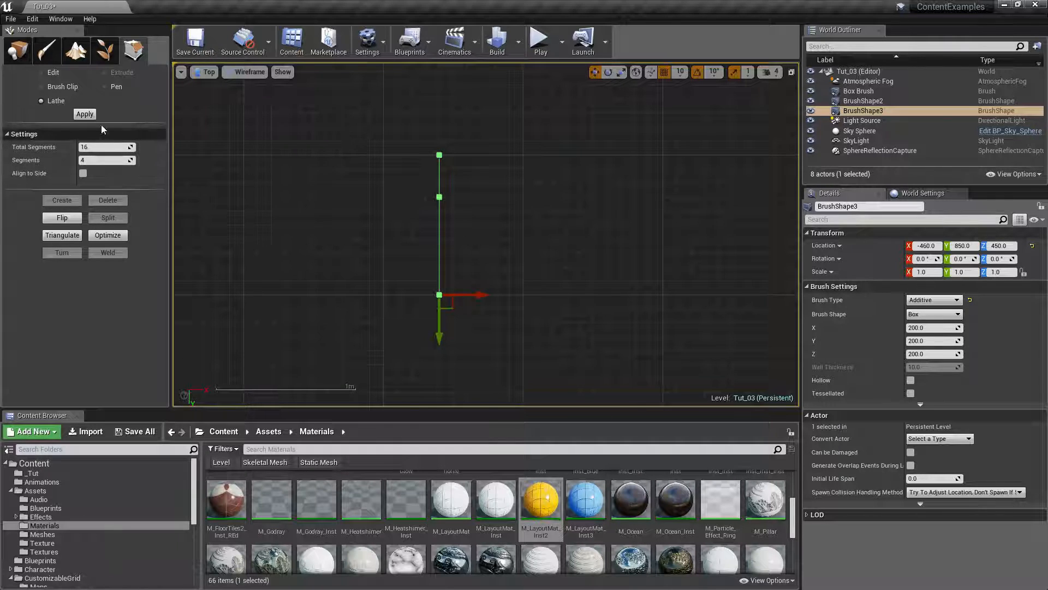
Step: Lathe the simple profile through 4 of 16 segments and inspect the quarter column in the maximized perspective view
click(85, 115)
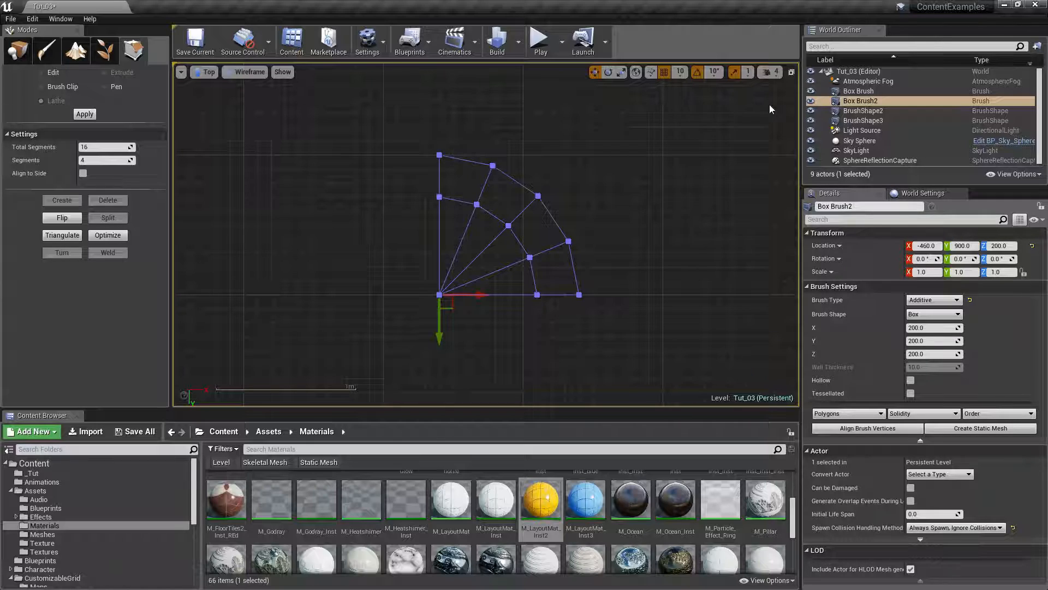
click(791, 72)
click(475, 251)
mouse_move(475, 252)
right_down()
mouse_move(732, 265)
mouse_move(720, 290)
mouse_move(693, 300)
mouse_move(710, 268)
mouse_move(677, 259)
mouse_move(696, 251)
mouse_move(677, 246)
mouse_move(677, 181)
mouse_move(670, 251)
mouse_move(464, 262)
mouse_move(456, 312)
mouse_move(467, 213)
mouse_move(450, 254)
mouse_move(489, 251)
mouse_move(557, 319)
right_up()
key(w)
key(s)
key(w)
key(s)
click(476, 253)
key(w)
key(w)
key(a)
key(s)
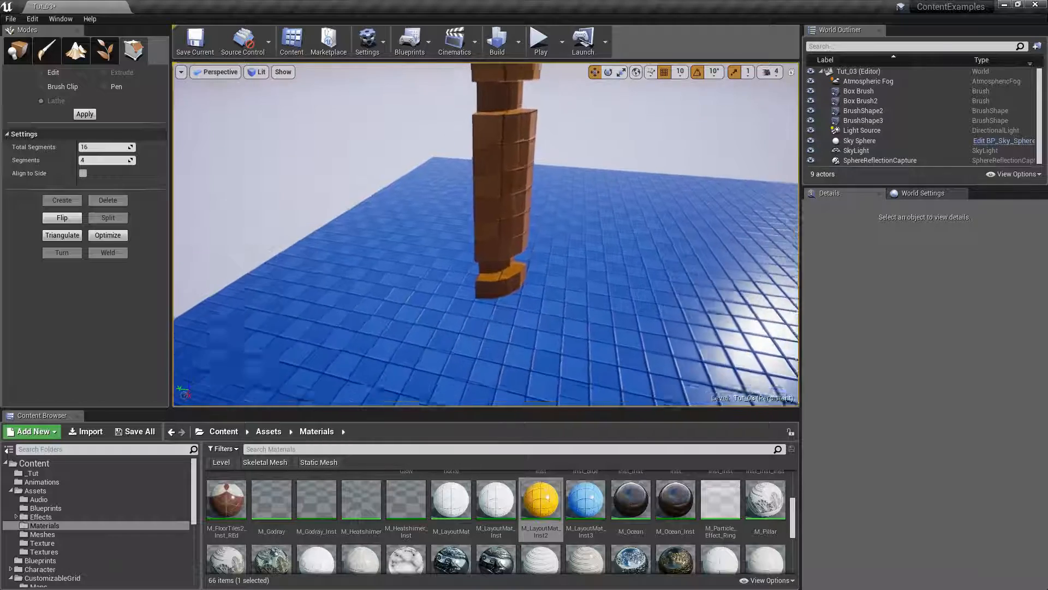
right_drag(734, 131, 740, 102)
key(w)
Step: Return to the maximized Top view and delete the detailed profile BrushShape2
click(791, 72)
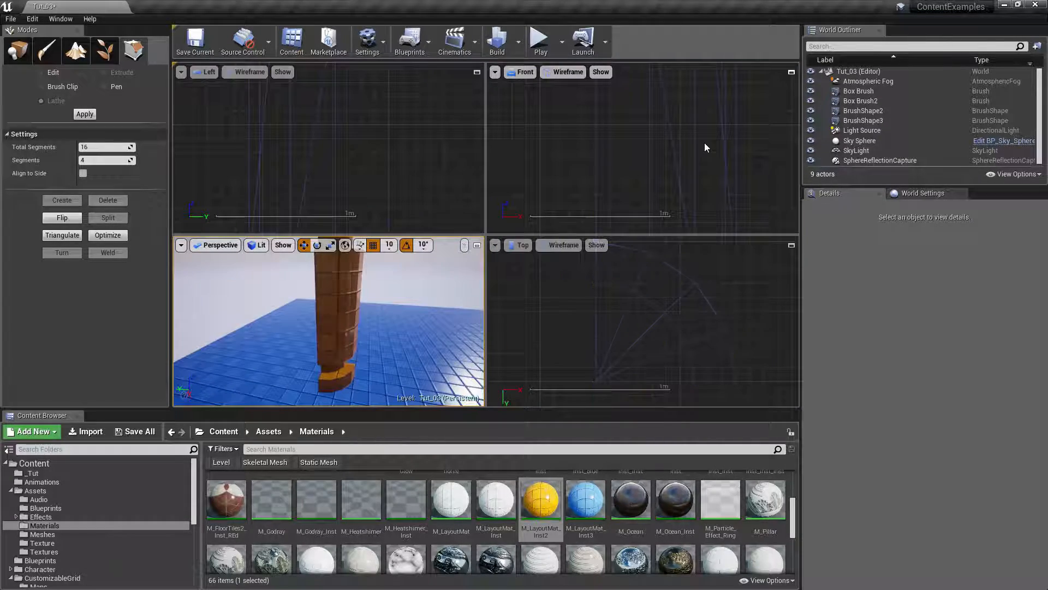
click(792, 246)
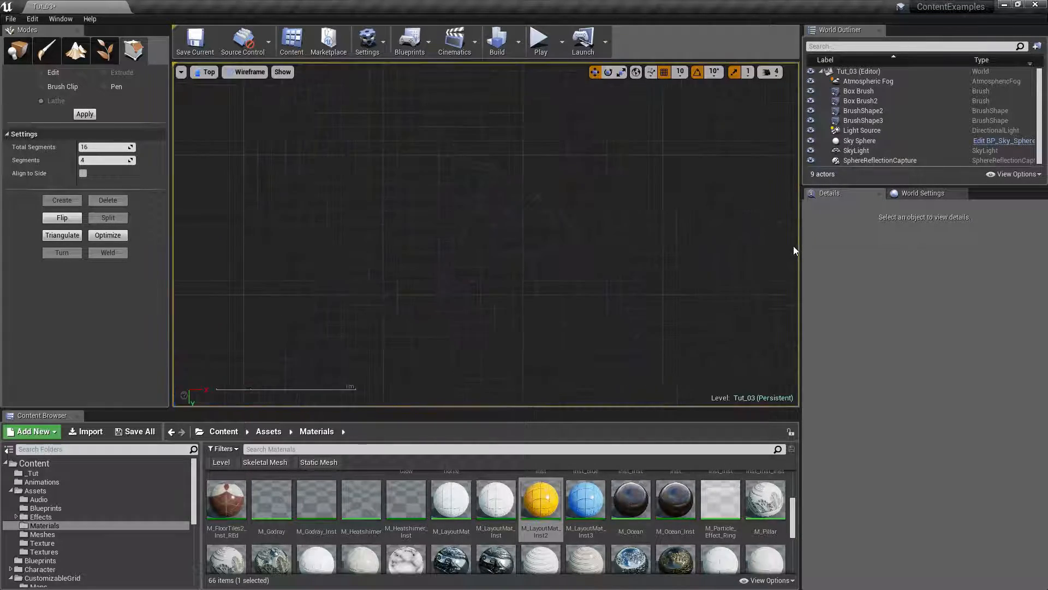
scroll(629, 213, down, 3)
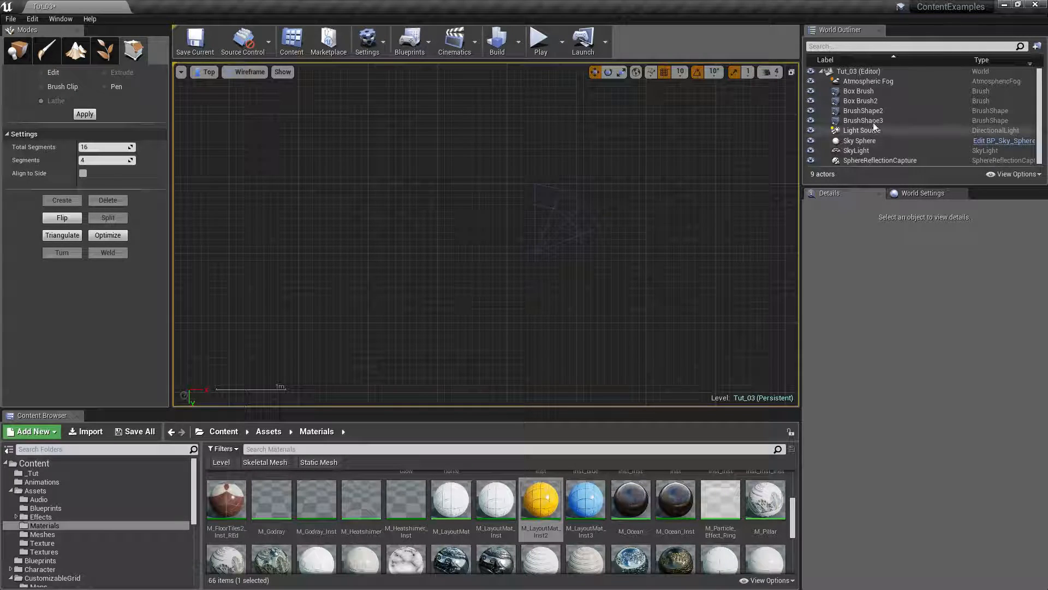
click(873, 121)
click(865, 111)
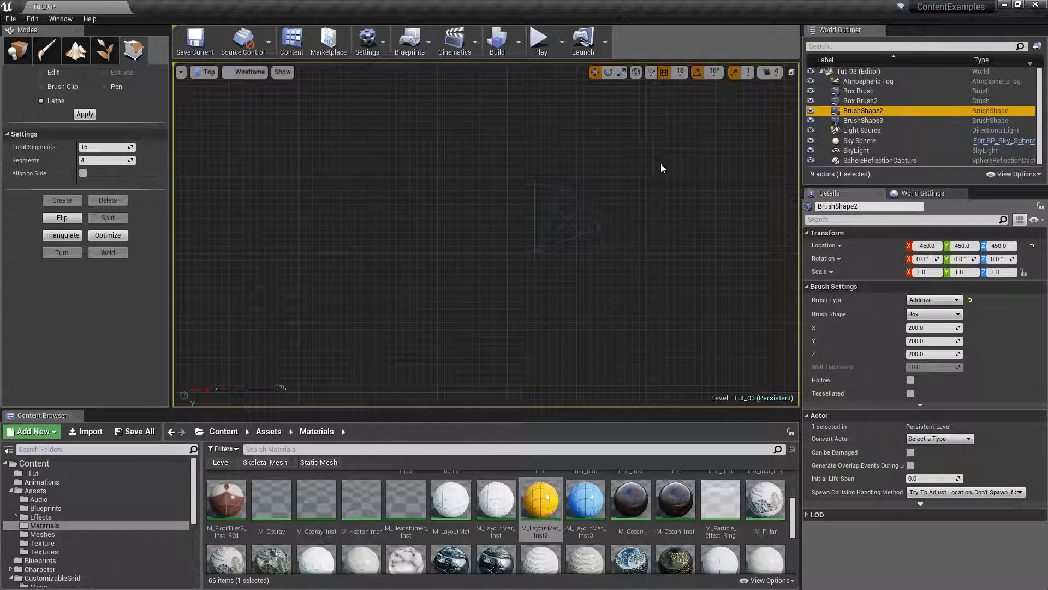
scroll(650, 171, down, 2)
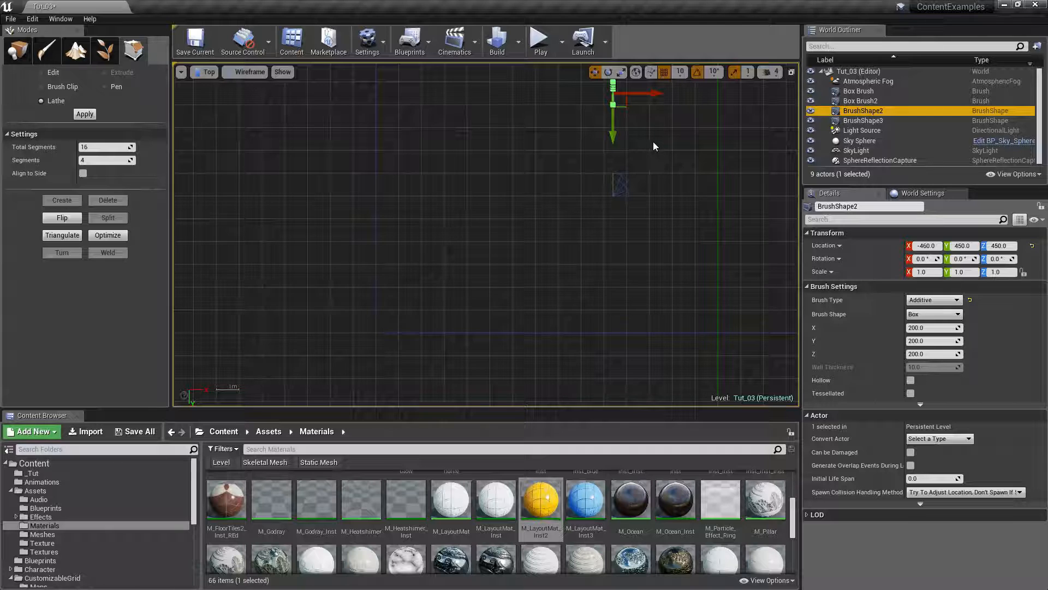
key(Delete)
scroll(659, 162, up, 4)
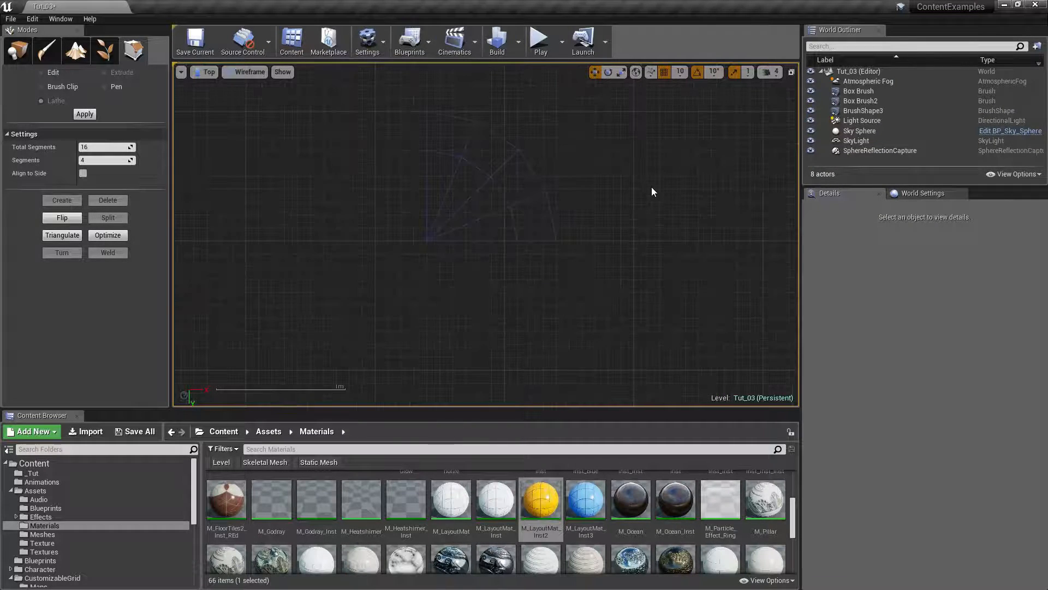
Step: Undo the profile's deletion and the quarter-column lathe
key(ctrl+z)
key(ctrl+z)
key(ctrl+z)
key(ctrl+z)
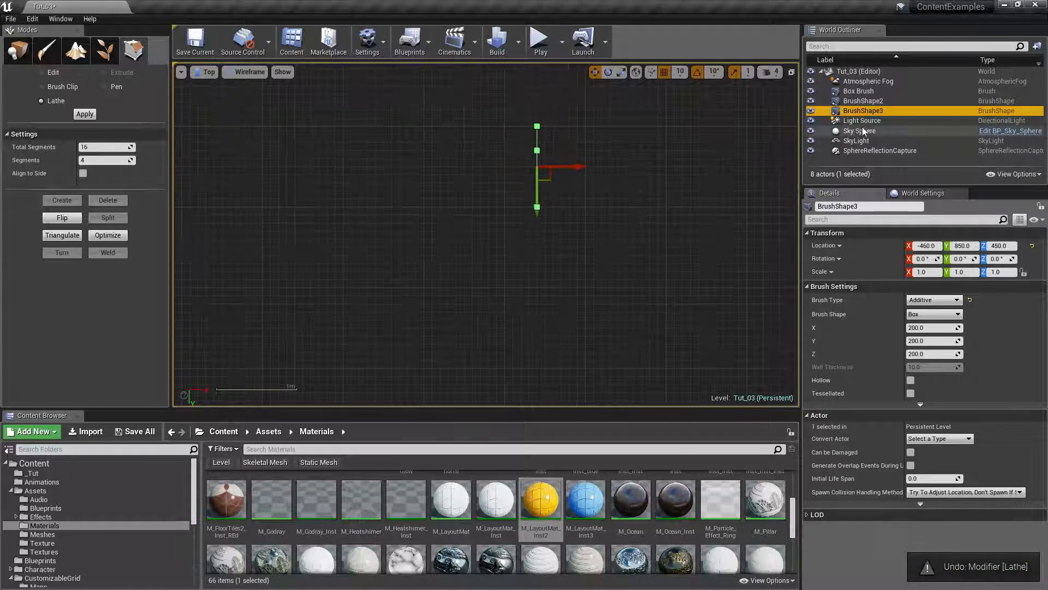
Step: Delete the detailed profile BrushShape2 from the level
click(882, 102)
key(Delete)
scroll(538, 170, up, 4)
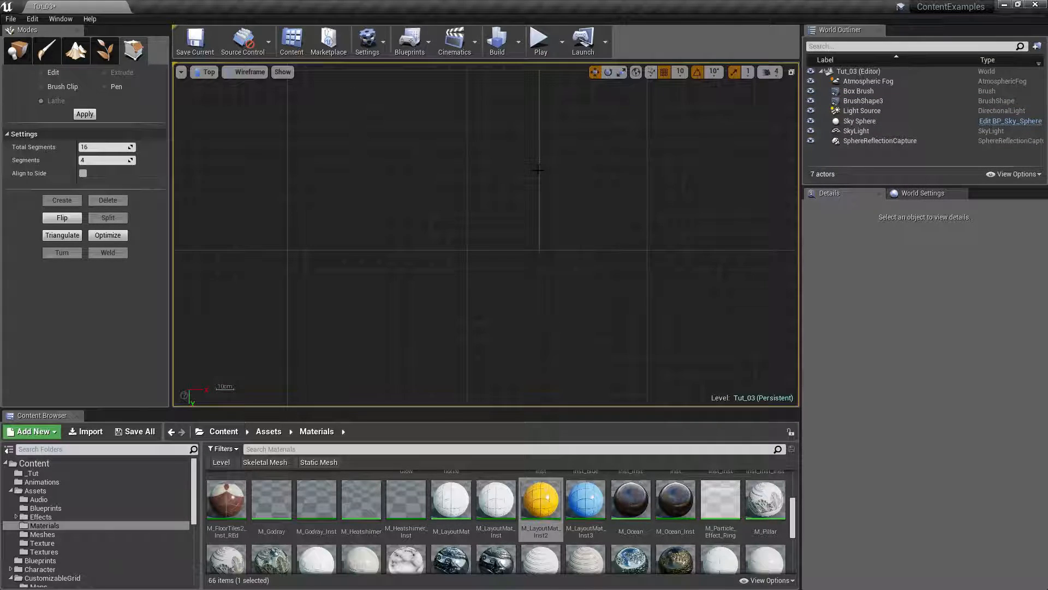
Step: Select the simple profile BrushShape3 and set the Lathe segments to 16, matching the 16 total segments
click(538, 170)
right_drag(601, 185, 573, 183)
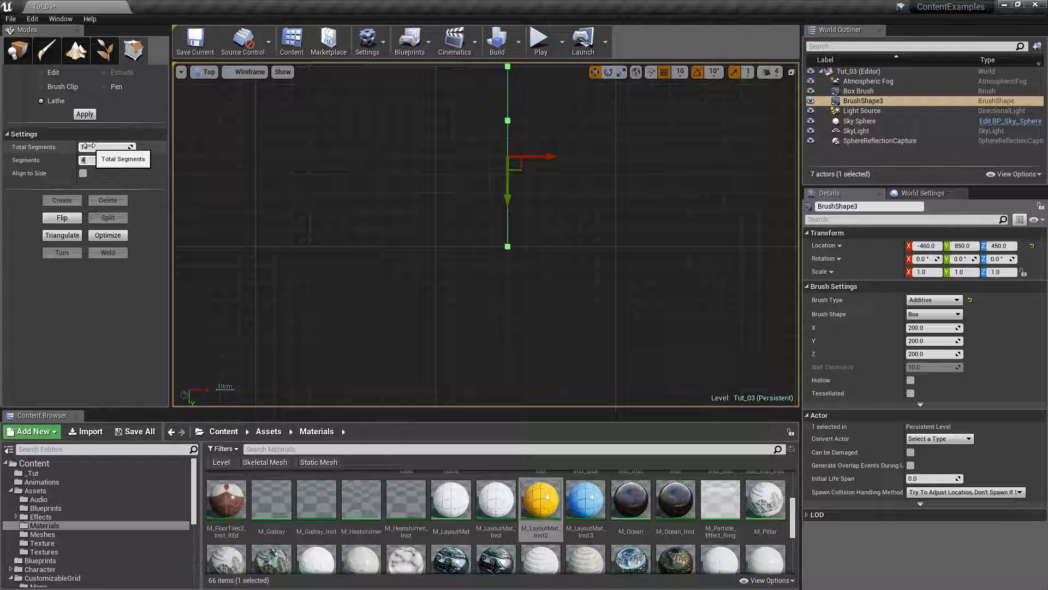
scroll(485, 212, down, 1)
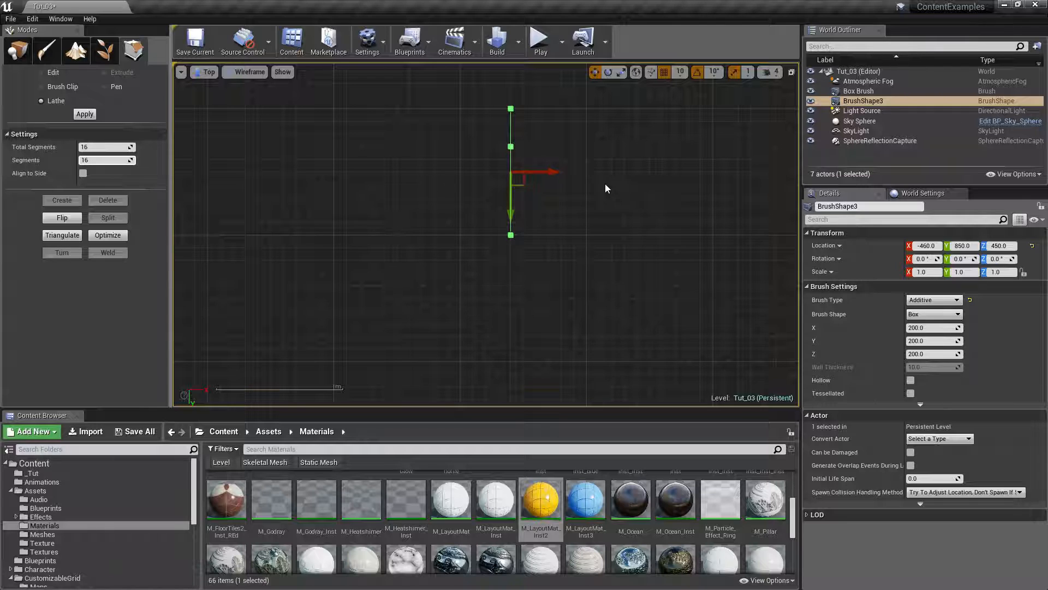
Step: Try to lathe the profile through all 16 segments about its default pivot, then undo the attempt
click(88, 114)
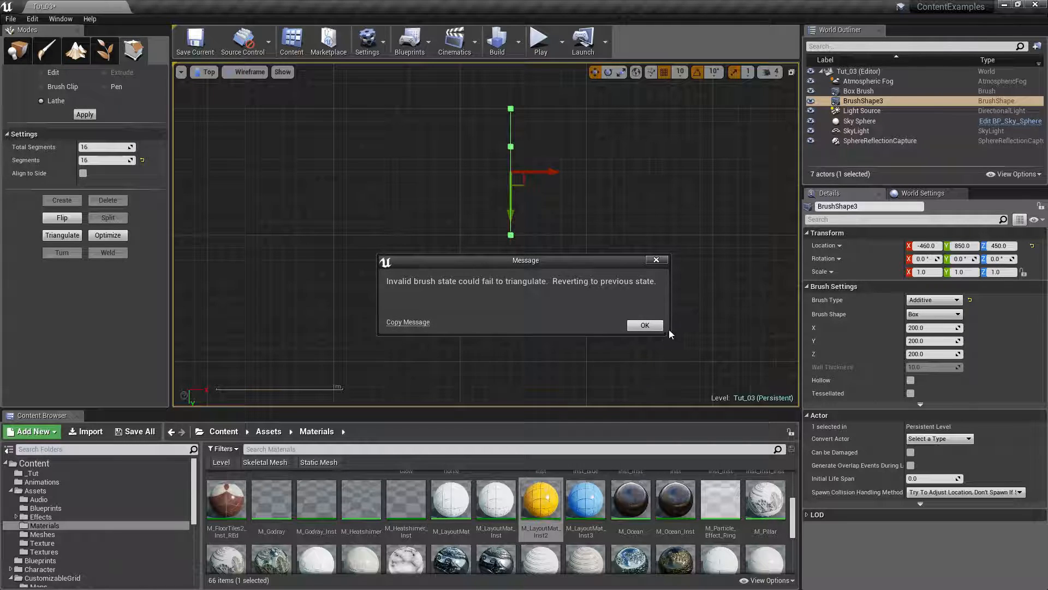
click(640, 326)
key(ctrl+z)
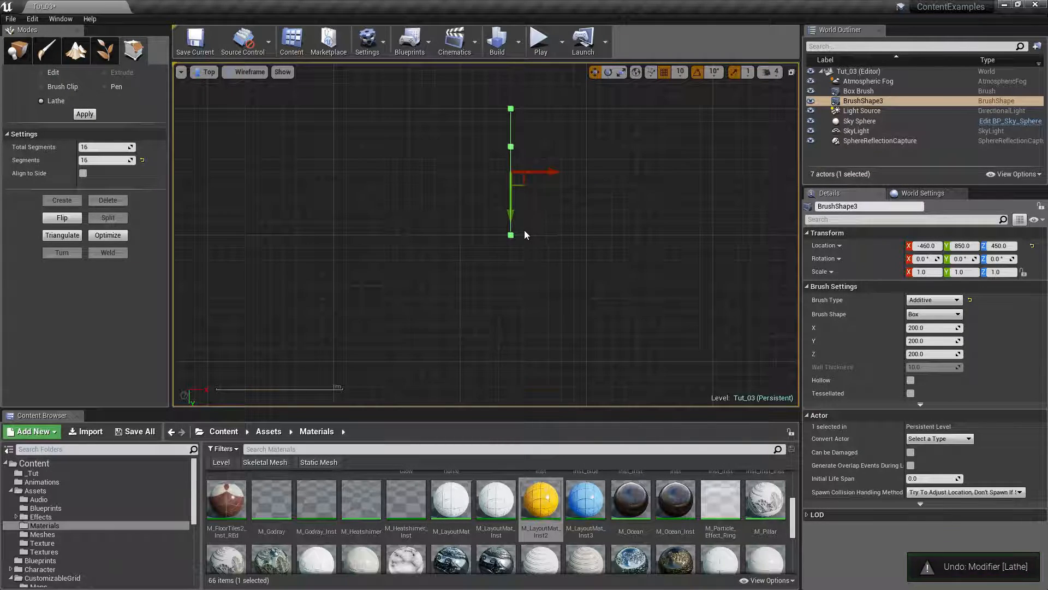
Step: Set the pivot on the profile's lone end vertex and lathe it through 16 of 16 segments into a full column
right_click(511, 235)
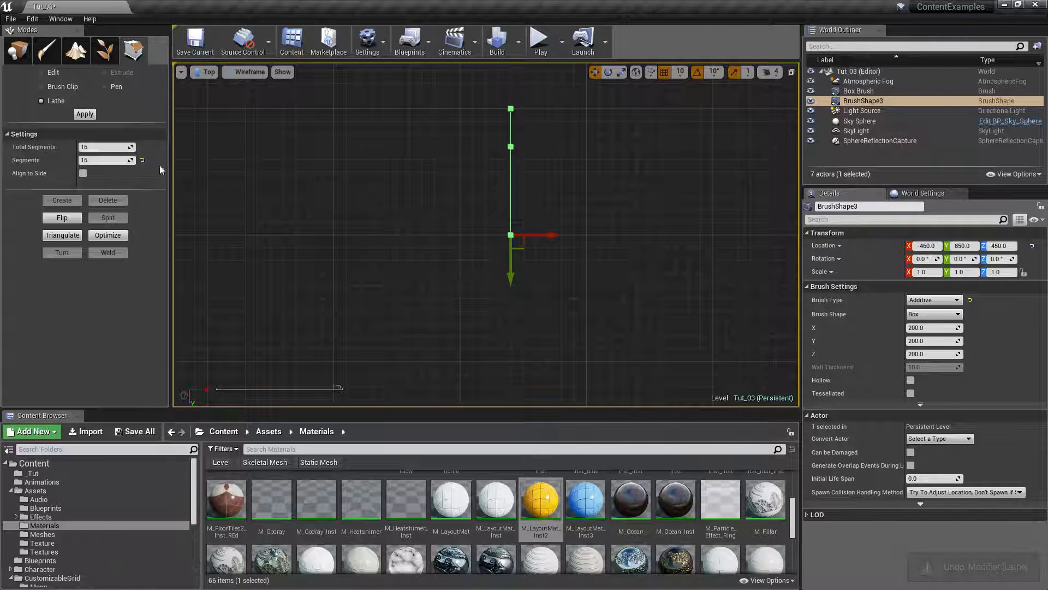
click(85, 114)
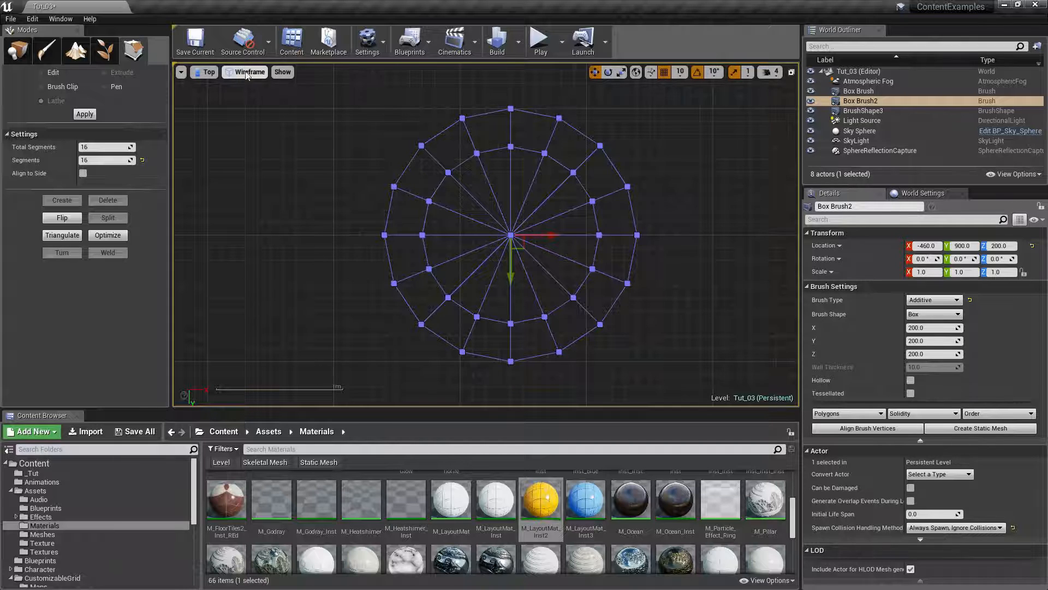
Step: Switch the viewport to Perspective and examine the lathed column from base to capital
click(208, 71)
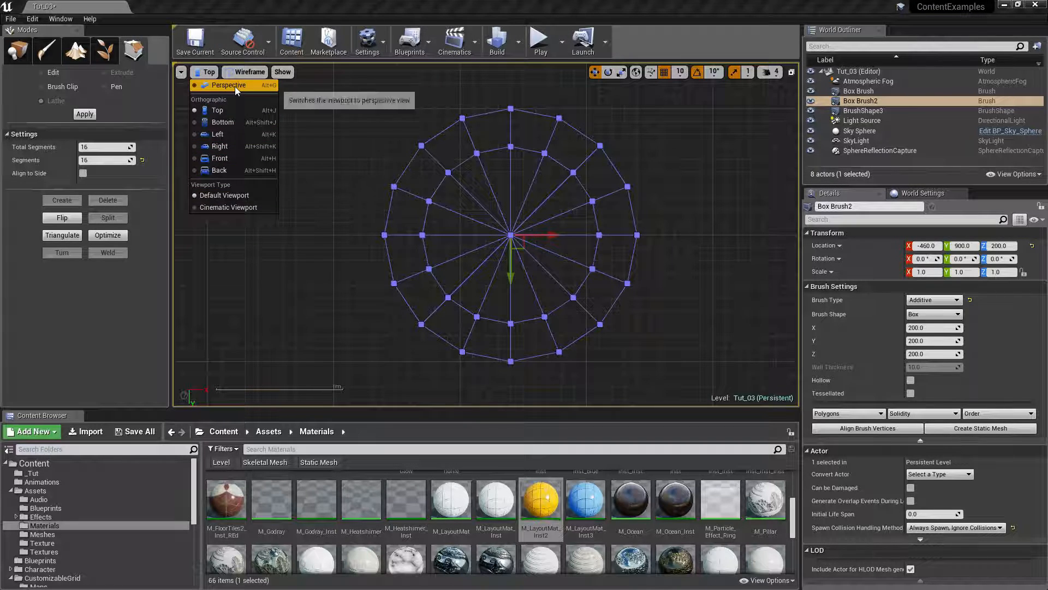
click(257, 85)
key(f)
key(w)
mouse_move(486, 235)
right_down()
mouse_move(494, 224)
mouse_move(448, 207)
mouse_move(480, 240)
mouse_move(483, 164)
mouse_move(508, 273)
mouse_move(480, 262)
mouse_move(469, 229)
mouse_move(481, 223)
mouse_move(474, 191)
mouse_move(502, 182)
mouse_move(481, 201)
mouse_move(513, 224)
mouse_move(469, 192)
right_up()
key(Escape)
key(s)
key(w)
key(s)
key(s)
key(w)
key(s)
mouse_move(535, 183)
right_down()
mouse_move(524, 201)
mouse_move(507, 193)
mouse_move(554, 185)
mouse_move(501, 164)
mouse_move(562, 194)
mouse_move(551, 197)
right_up()
key(d)
Step: Select the column's surfaces and apply the Align Surface Planar texture alignment
click(531, 197)
key(s)
key(w)
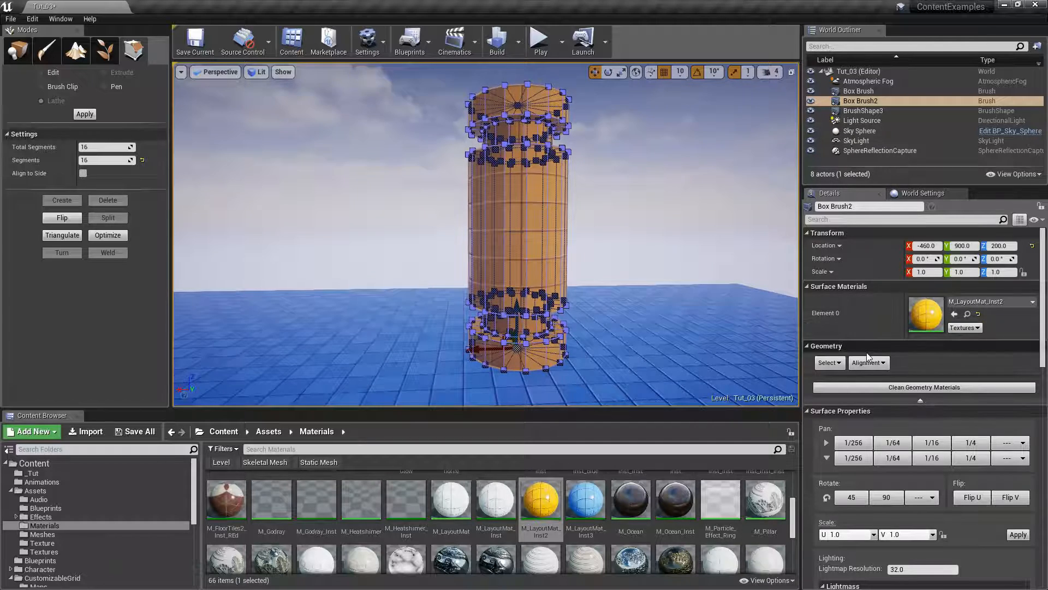
click(872, 362)
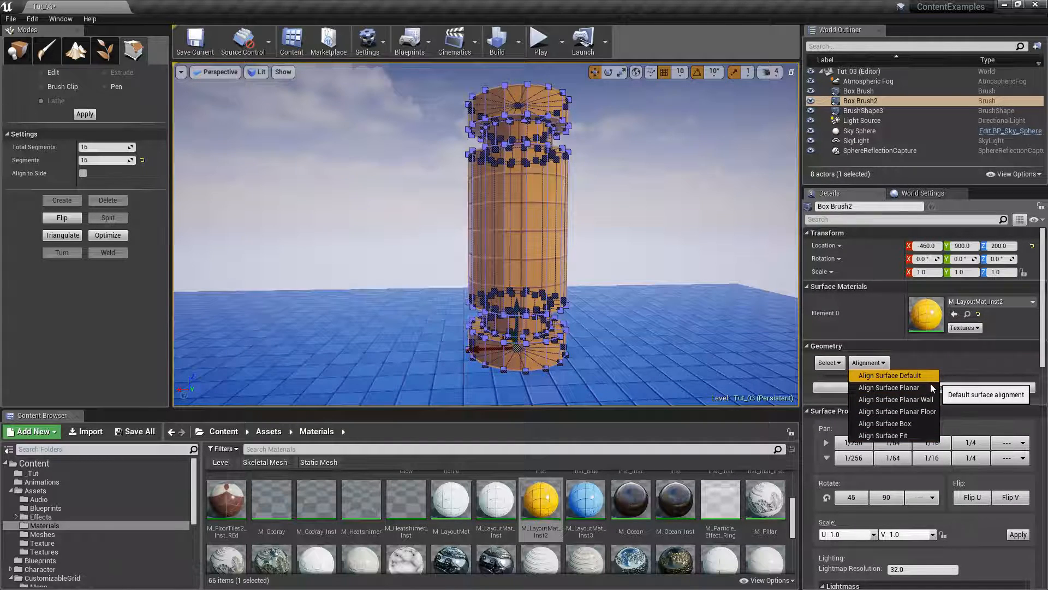
click(901, 387)
Step: Inspect the column's aligned grid texture up close and reselect the column brush
mouse_move(621, 330)
right_down()
mouse_move(639, 284)
mouse_move(671, 290)
mouse_move(704, 339)
mouse_move(737, 306)
mouse_move(606, 383)
mouse_move(650, 388)
mouse_move(603, 385)
mouse_move(641, 322)
mouse_move(759, 327)
mouse_move(663, 338)
mouse_move(781, 338)
right_up()
key(Escape)
right_drag(475, 306, 475, 307)
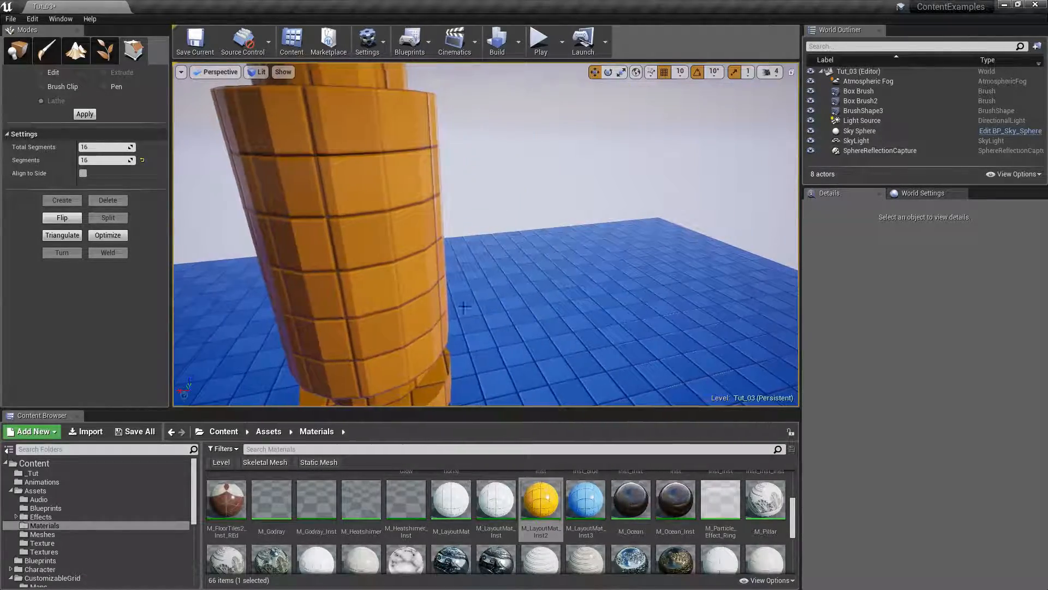
click(410, 284)
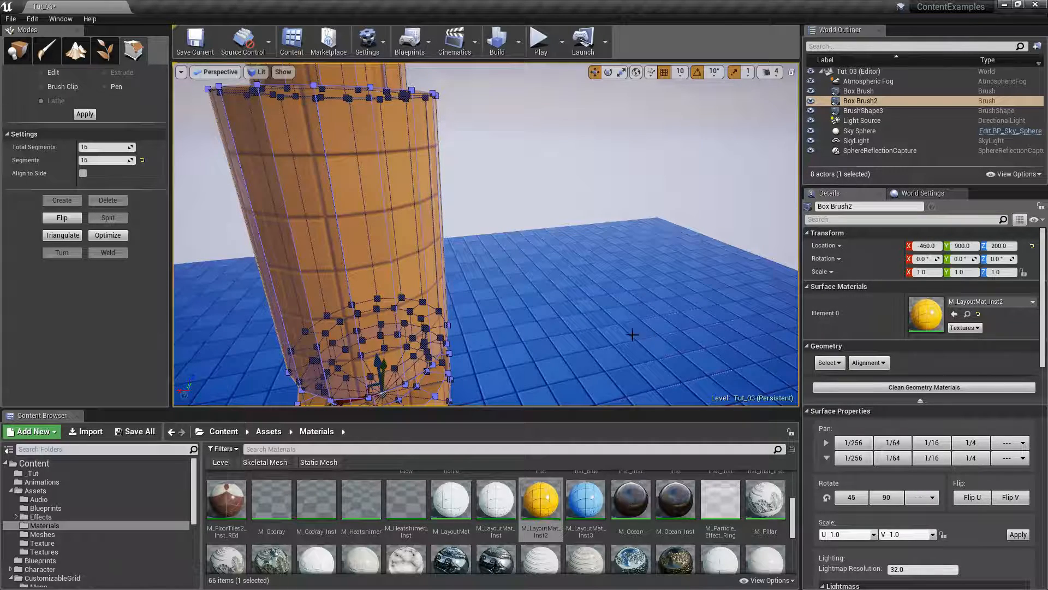
right_drag(553, 309, 517, 267)
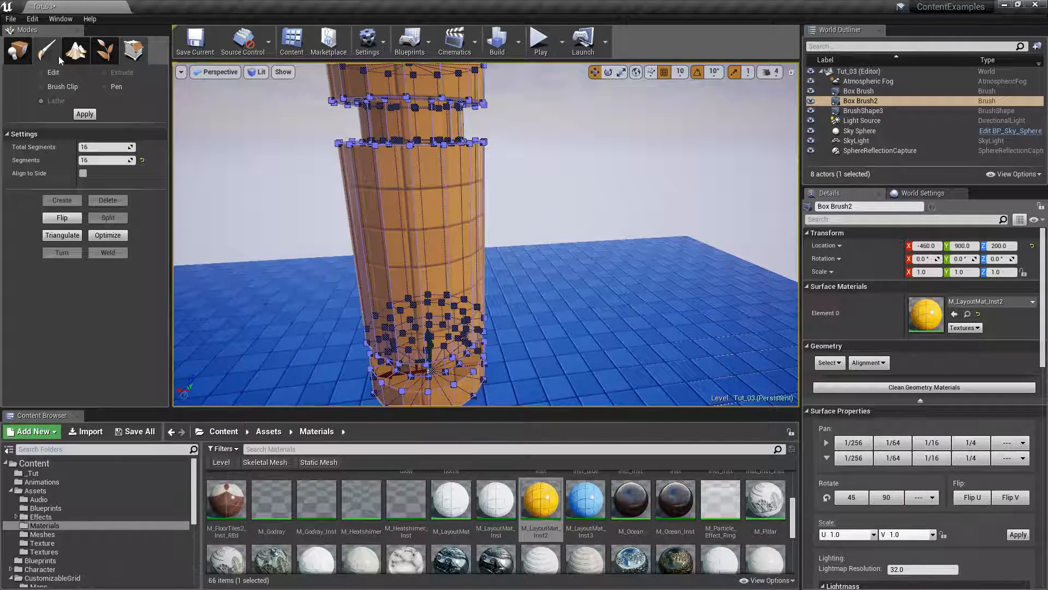
Step: Try the Align Surface Box and Align Surface Fit texture alignments on the column brush in Place mode
click(17, 50)
click(455, 202)
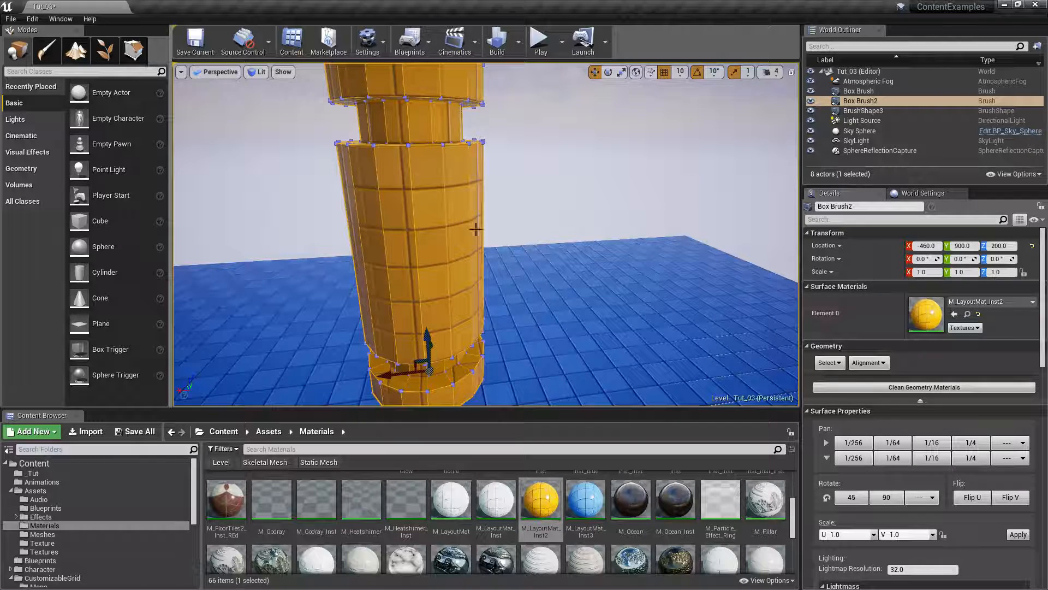
click(868, 363)
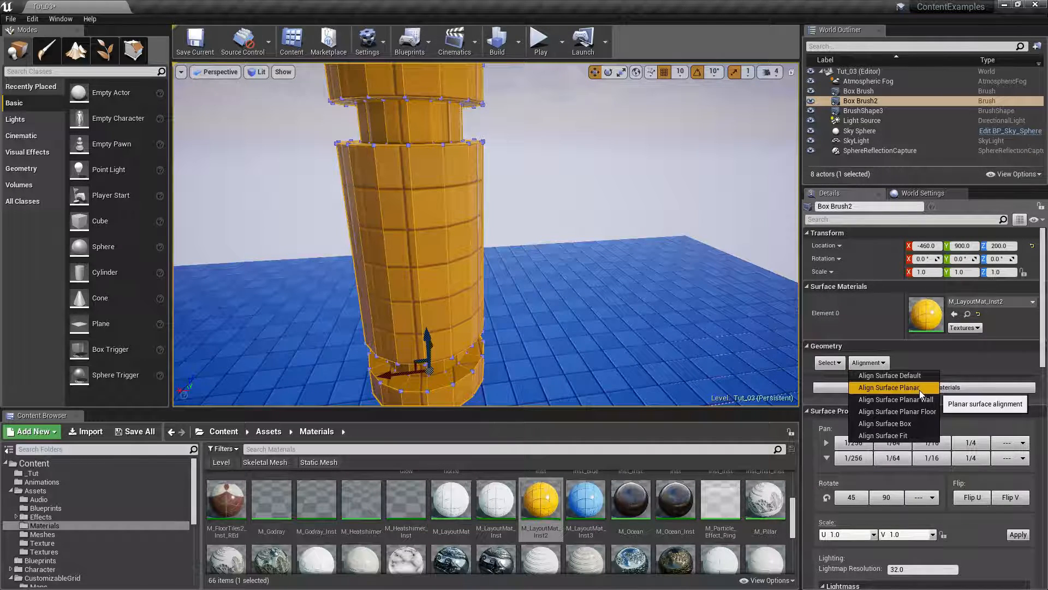
click(921, 423)
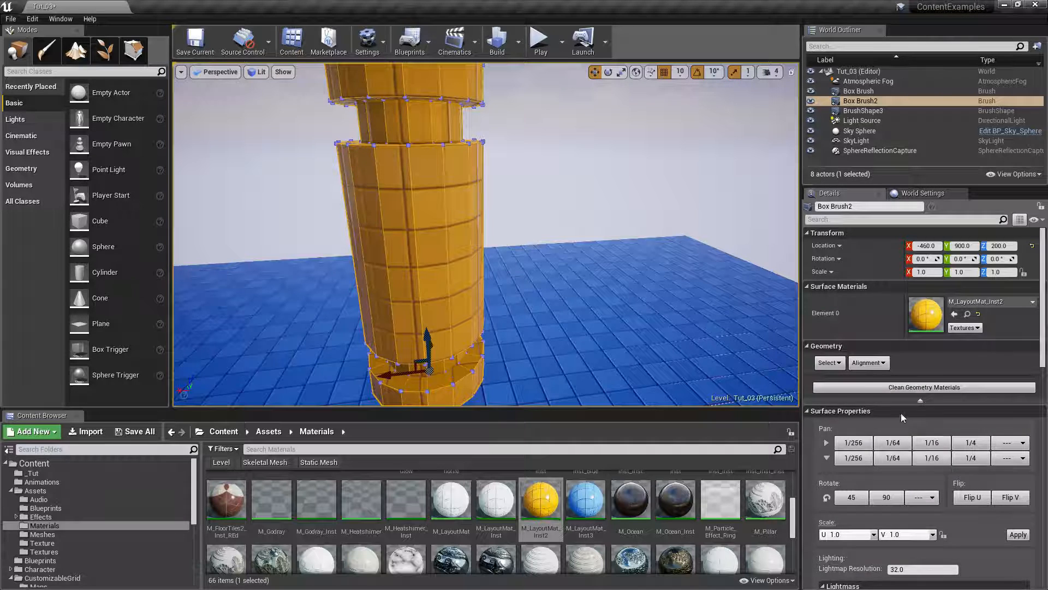
click(868, 363)
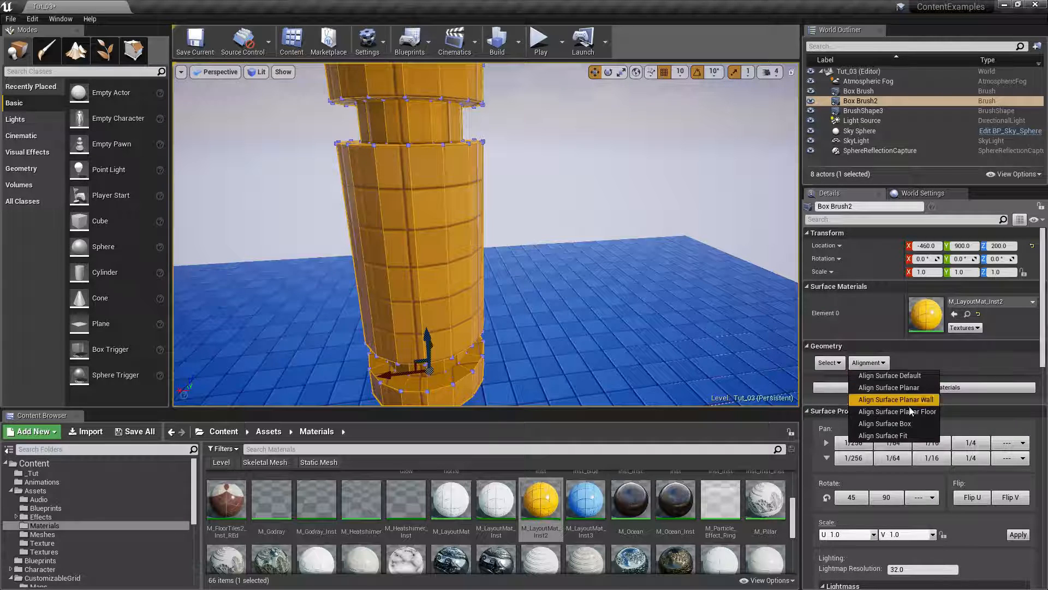
click(910, 438)
Step: Try the Align Surface Planar Floor, Planar Wall, Planar and Default alignments on the column brush
mouse_move(672, 367)
right_down()
mouse_move(667, 273)
mouse_move(672, 366)
right_up()
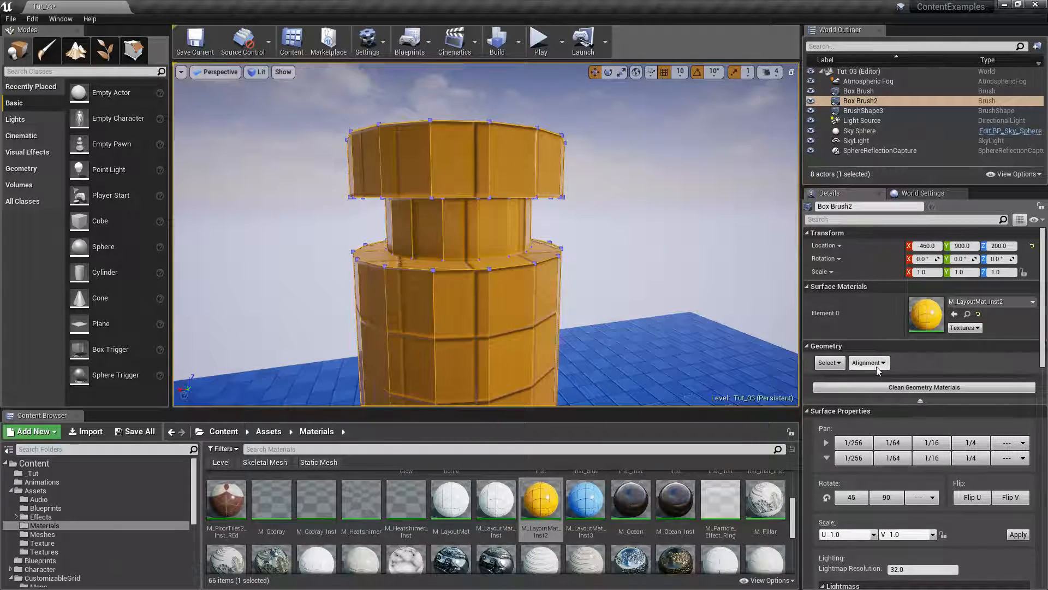
click(875, 364)
click(905, 413)
click(868, 363)
click(935, 399)
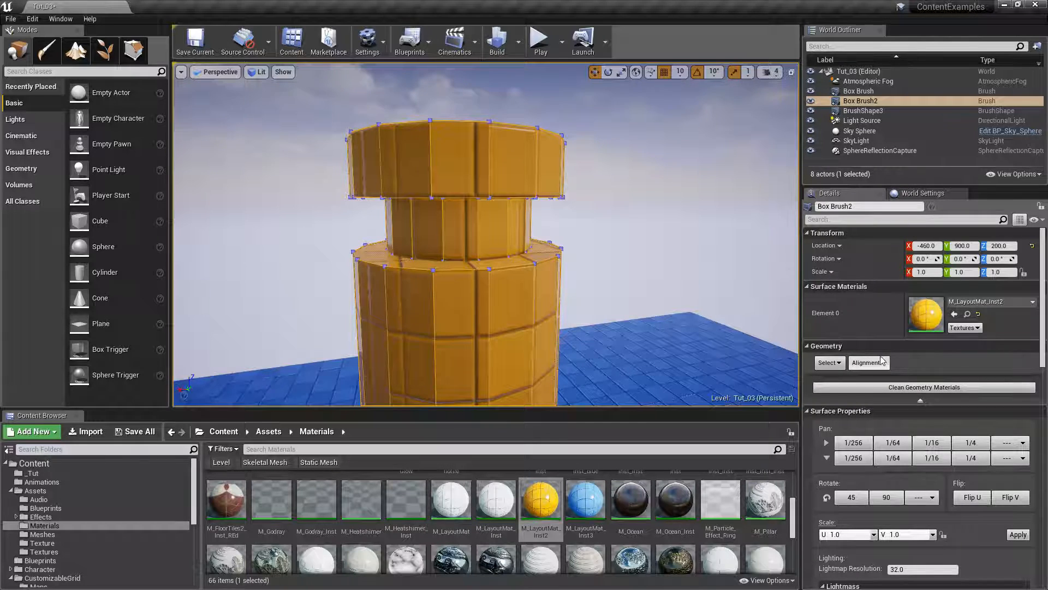
click(880, 362)
click(909, 387)
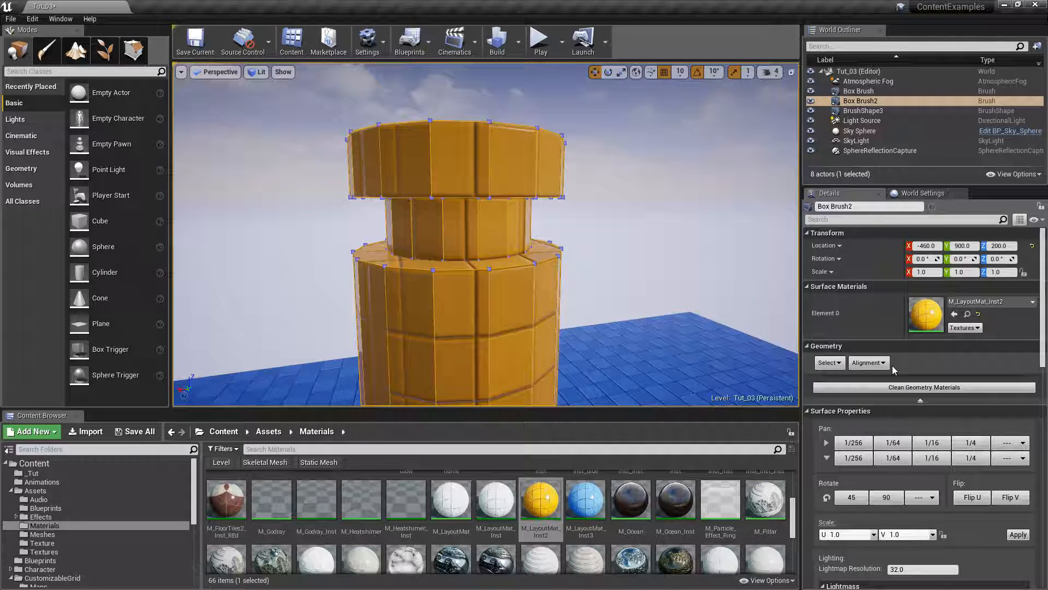
click(879, 363)
click(902, 378)
Step: Apply the Align Surface Box alignment to the column, inspect its grid texture and deselect the brush
mouse_move(633, 342)
right_down()
mouse_move(628, 371)
mouse_move(606, 377)
mouse_move(634, 371)
mouse_move(598, 339)
mouse_move(628, 350)
right_up()
click(864, 363)
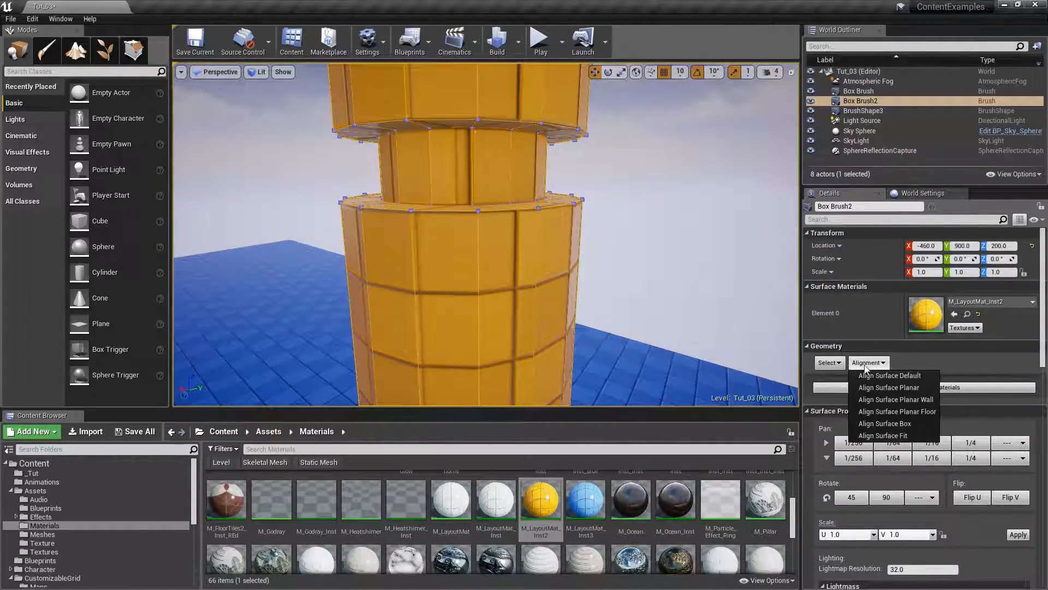
click(924, 429)
alt+drag(644, 342, 748, 344)
mouse_move(641, 339)
right_down()
mouse_move(641, 350)
mouse_move(557, 328)
mouse_move(606, 330)
mouse_move(508, 317)
mouse_move(453, 344)
mouse_move(626, 314)
right_up()
key(Escape)
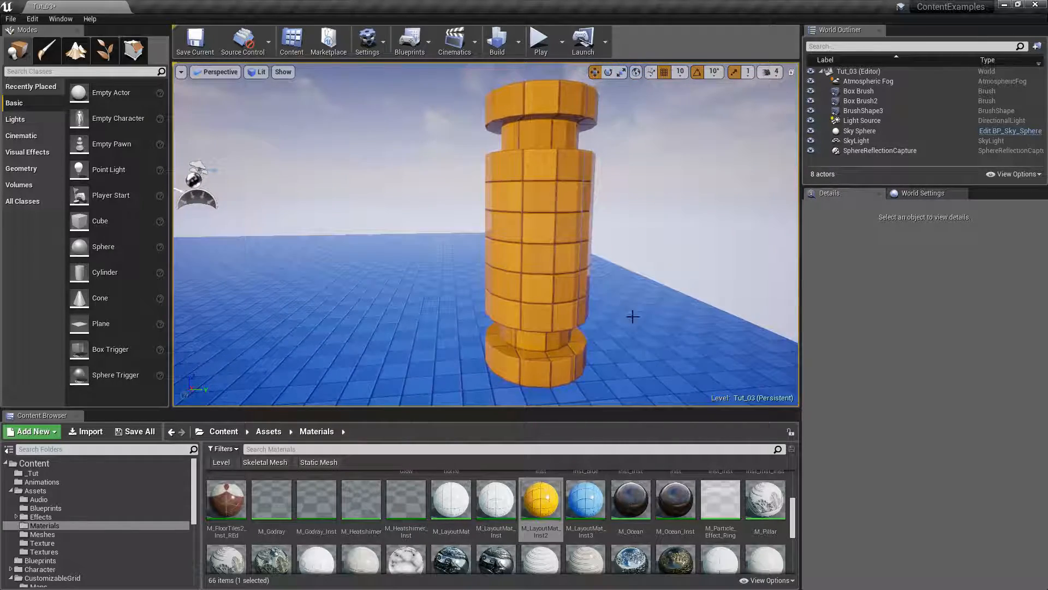
Step: Undo the column's surface alignments and its lathe, back to the original profile brush
key(ctrl+z)
key(ctrl+z)
key(ctrl+z)
key(ctrl+z)
key(ctrl+z)
key(ctrl+z)
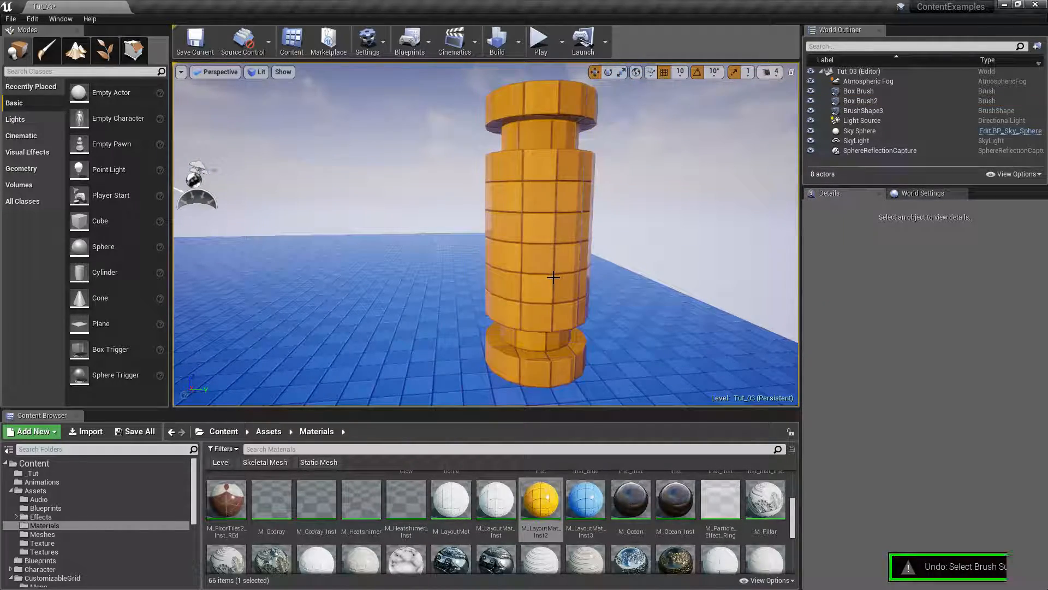
key(ctrl+z)
key(ctrl+z)
key(ctrl+z)
key(ctrl+z)
key(ctrl+z)
right_drag(553, 277, 622, 256)
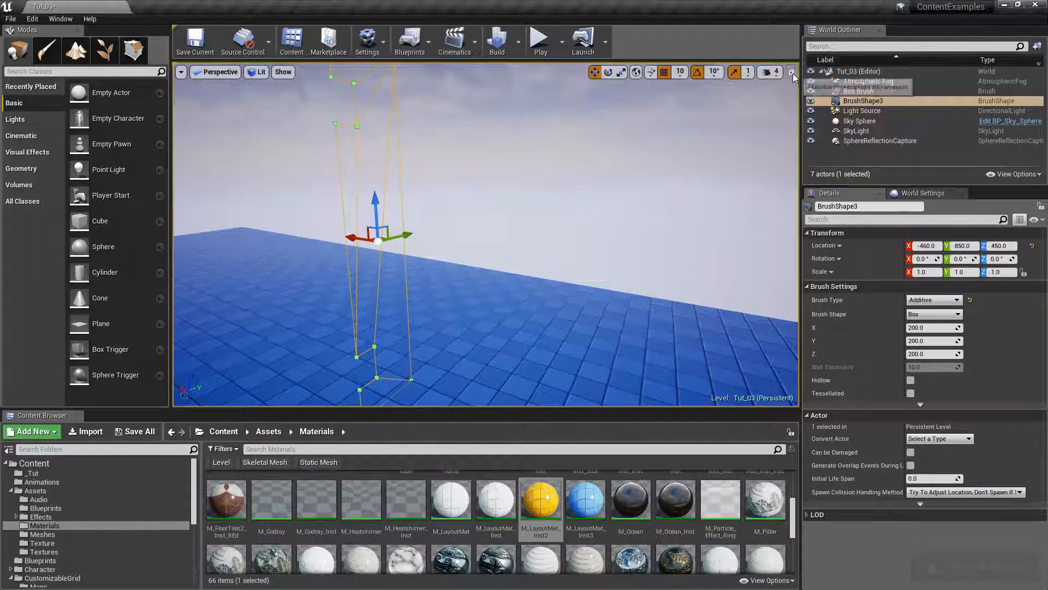
Step: Switch one Perspective viewport to the Top view and maximize it around the profile
click(791, 72)
click(791, 247)
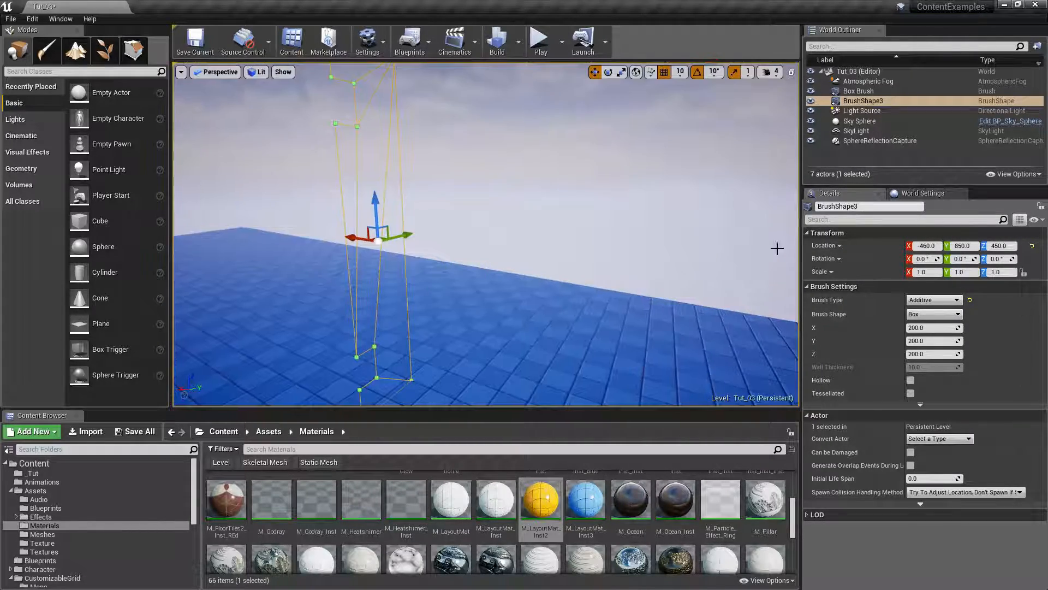
click(791, 72)
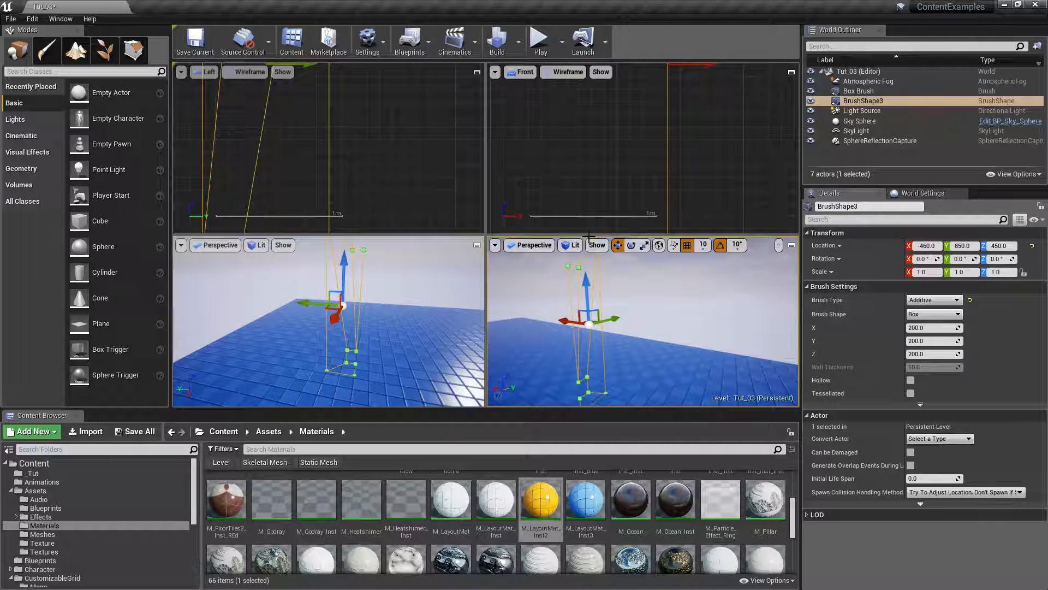
click(572, 245)
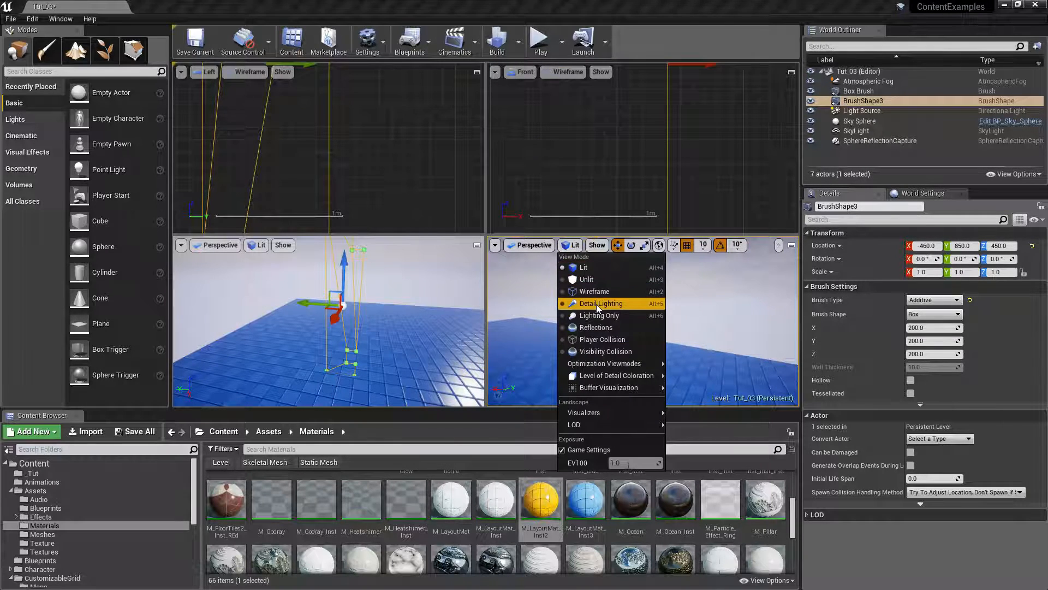
click(530, 245)
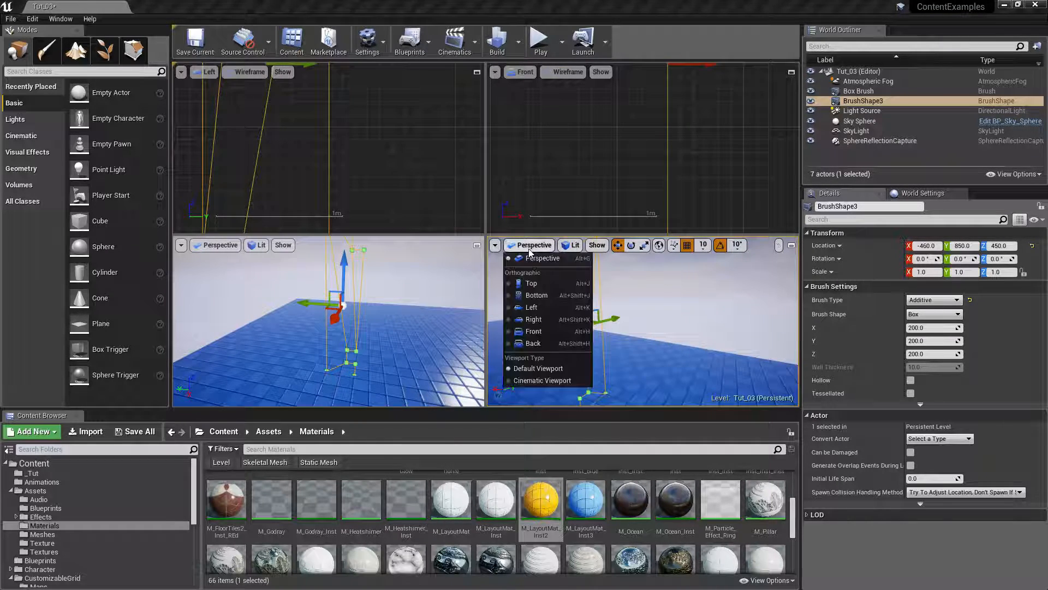
click(527, 281)
click(791, 247)
scroll(537, 218, up, 4)
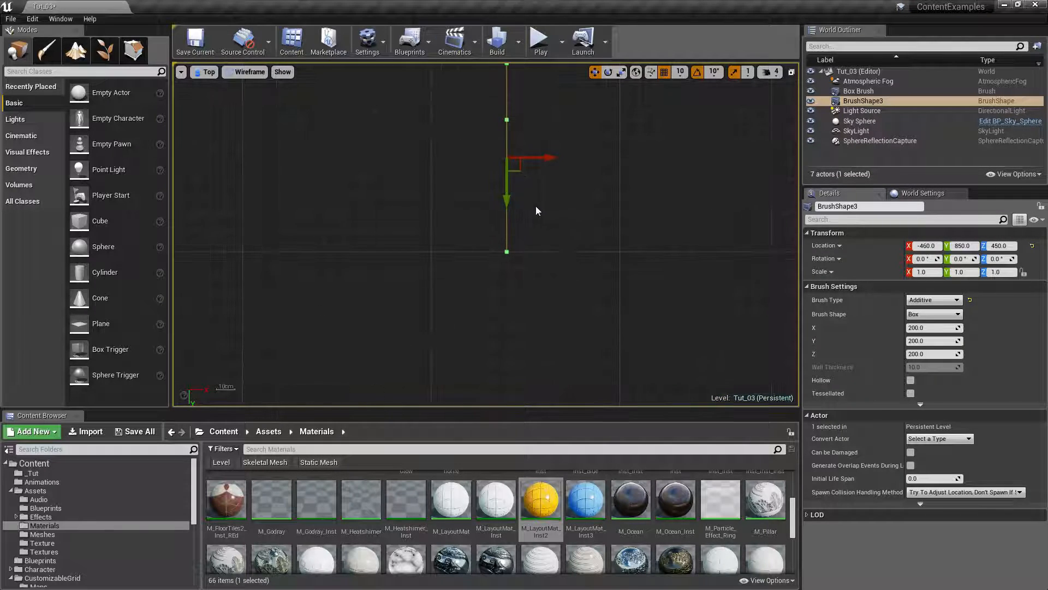
Step: Set the pivot on the profile's lone end vertex and lathe it with 32 total segments and 32 segments
key(shift+5)
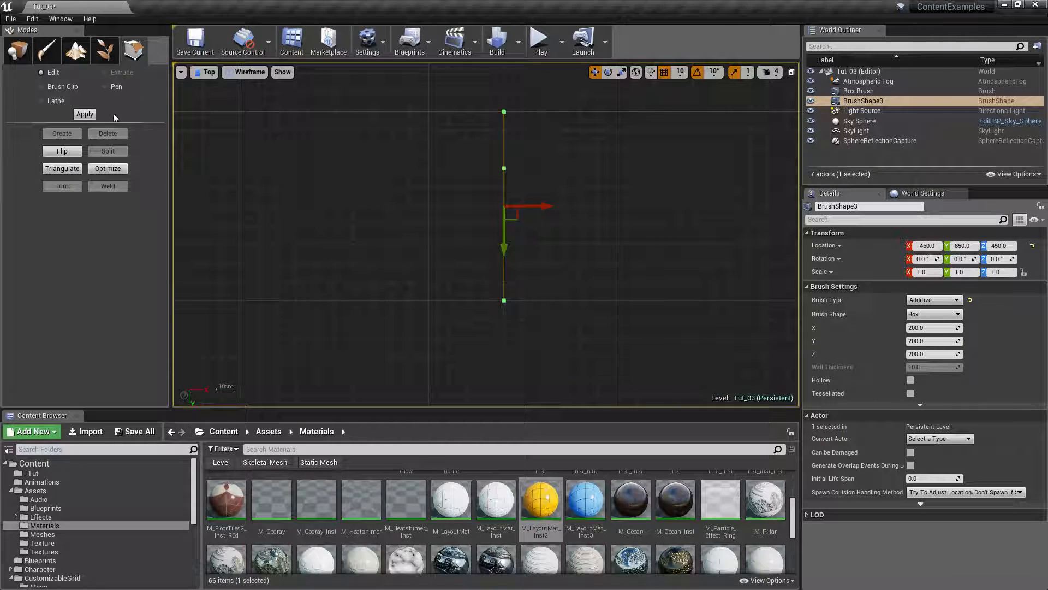
click(504, 300)
click(85, 146)
text(32)
key(Return)
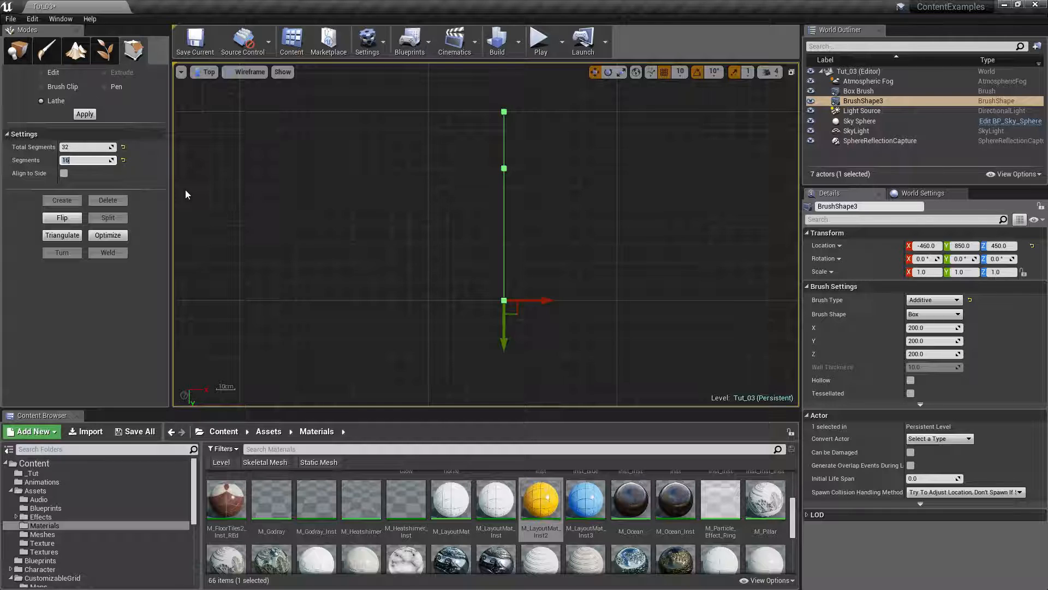
key(Tab)
click(82, 116)
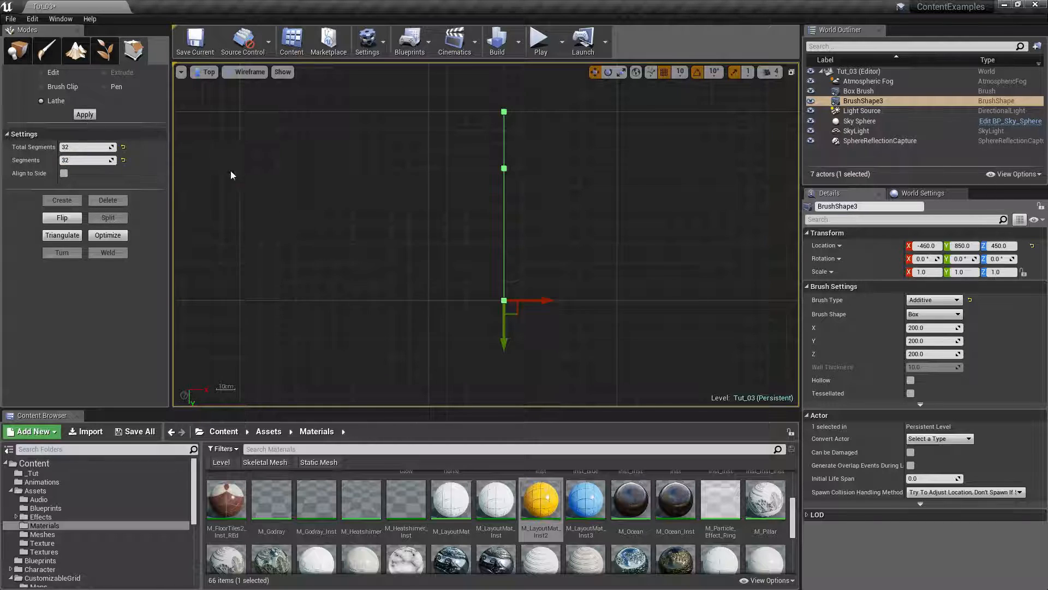
key(f)
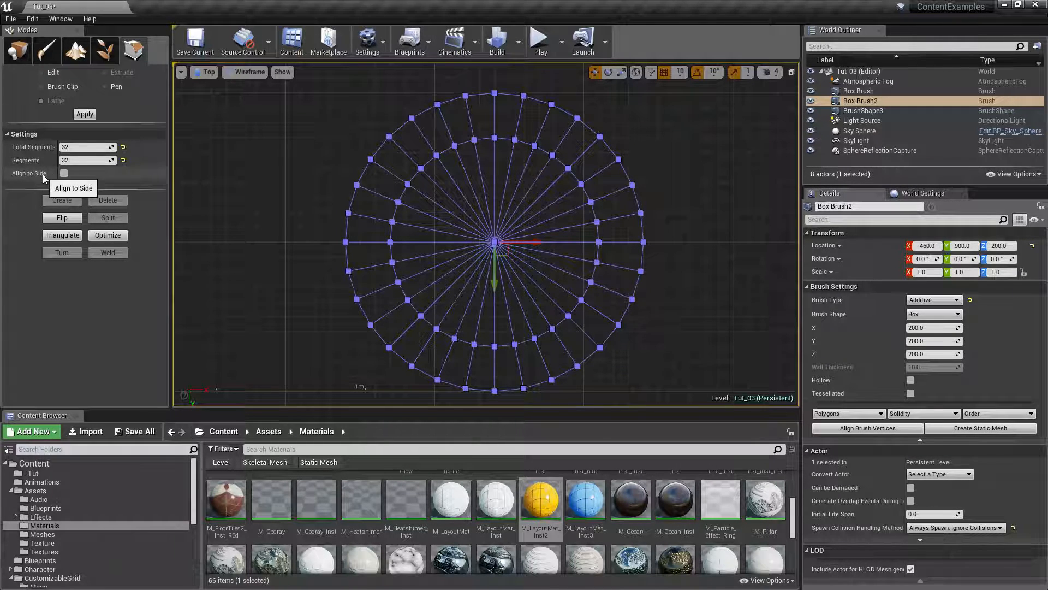
Step: Examine the 32-segment column from several angles in the Perspective viewport
click(791, 71)
right_drag(413, 269, 412, 297)
click(476, 245)
right_drag(466, 254, 466, 207)
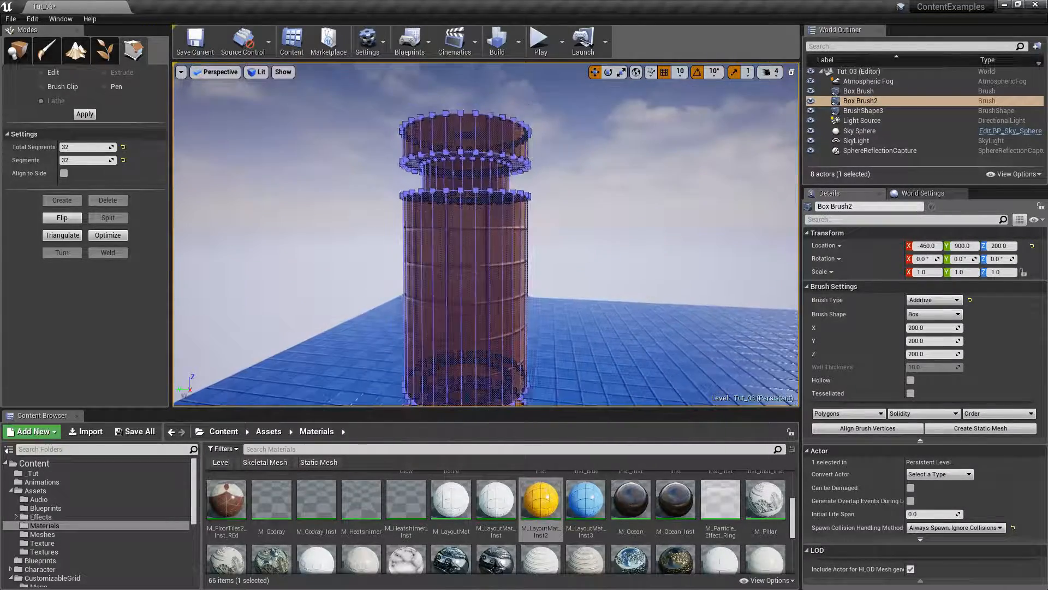
key(Escape)
right_drag(468, 256, 393, 267)
mouse_move(486, 235)
right_down()
mouse_move(505, 262)
mouse_move(505, 202)
mouse_move(499, 273)
mouse_move(515, 276)
mouse_move(524, 240)
mouse_move(645, 246)
mouse_move(470, 252)
right_up()
click(475, 240)
Step: Undo the lathe and redo it around the profile's end vertex with Align to Side enabled
key(ctrl+z)
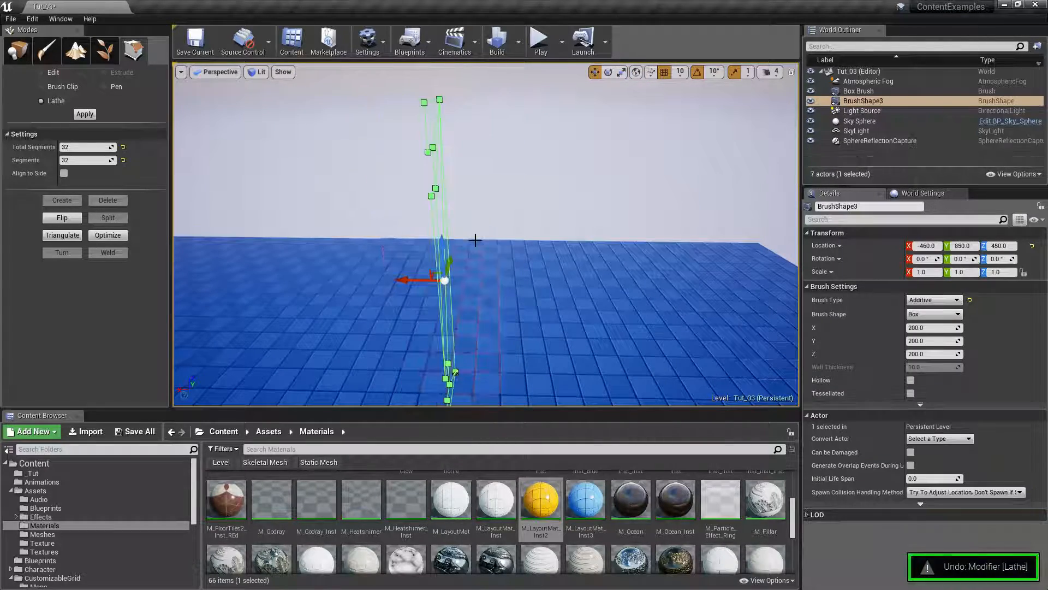
click(791, 72)
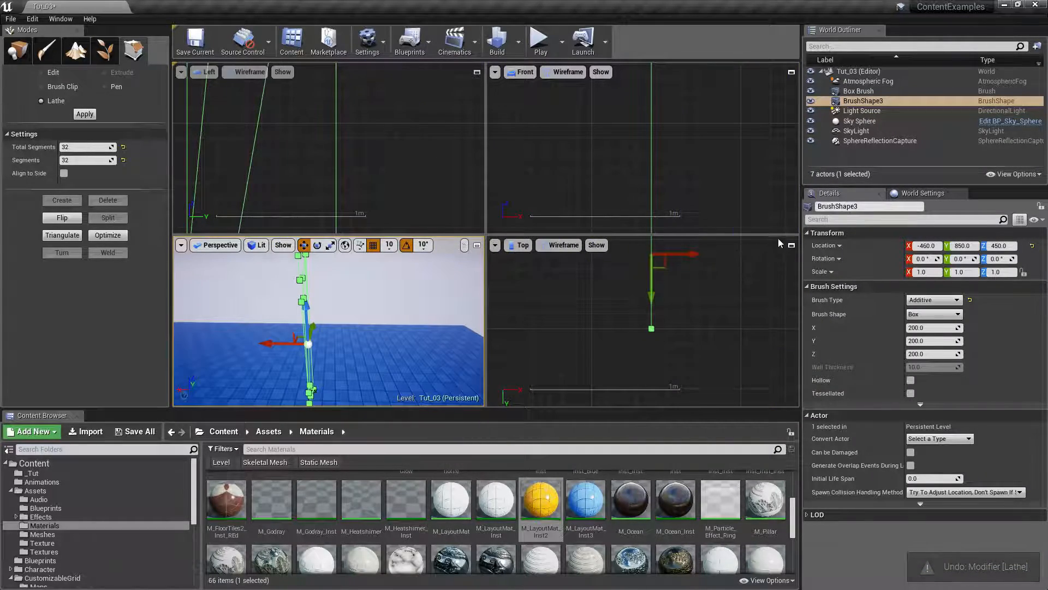
click(791, 71)
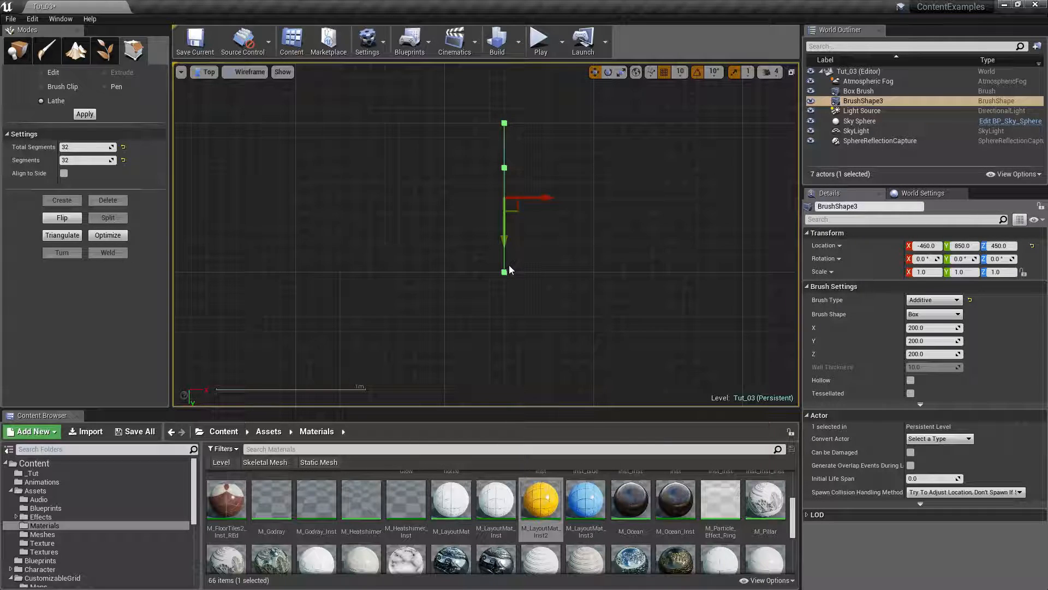
click(504, 272)
click(64, 173)
click(82, 115)
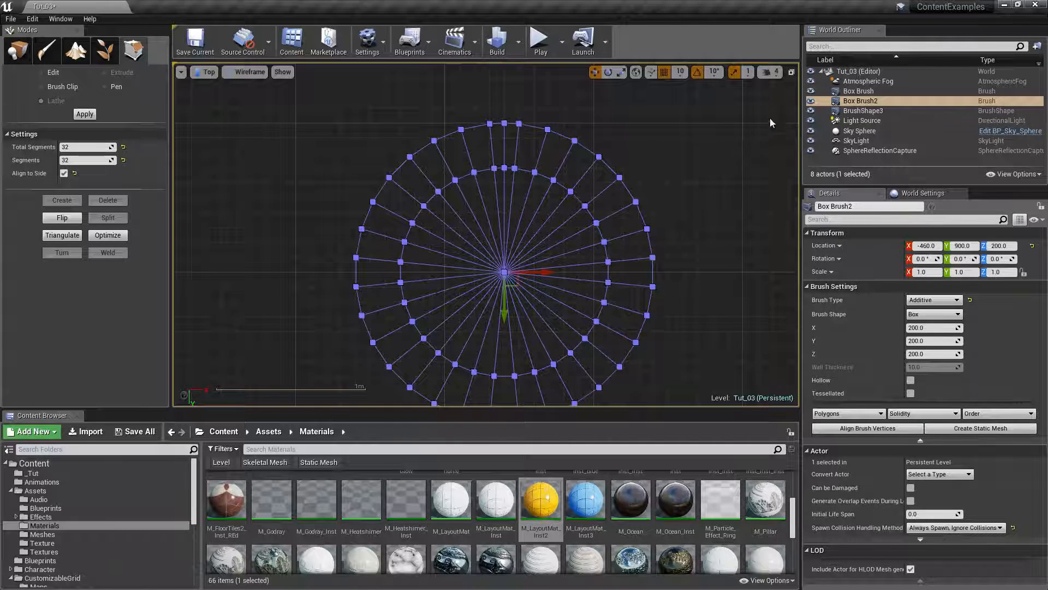
Step: Return to the maximized Perspective viewport, deselect the brush and inspect the column lathed with Align to Side
click(791, 71)
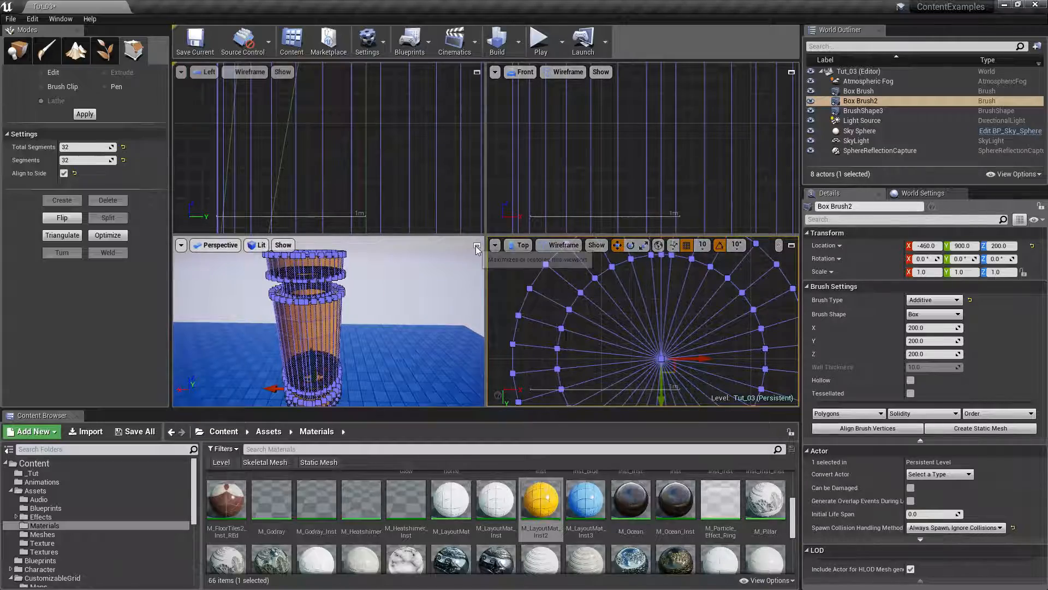
click(477, 246)
mouse_move(451, 260)
right_down()
mouse_move(491, 256)
mouse_move(453, 259)
mouse_move(488, 240)
mouse_move(500, 251)
mouse_move(494, 266)
right_up()
key(Escape)
Step: Place an additive Cylinder geometry brush on the floor beside the column
click(18, 50)
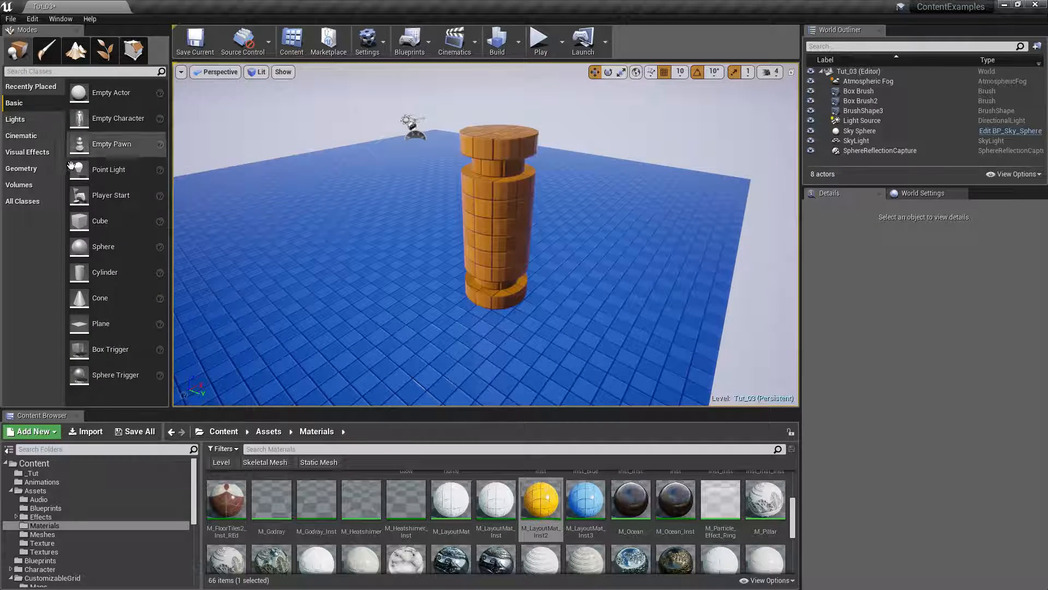
click(28, 186)
click(29, 169)
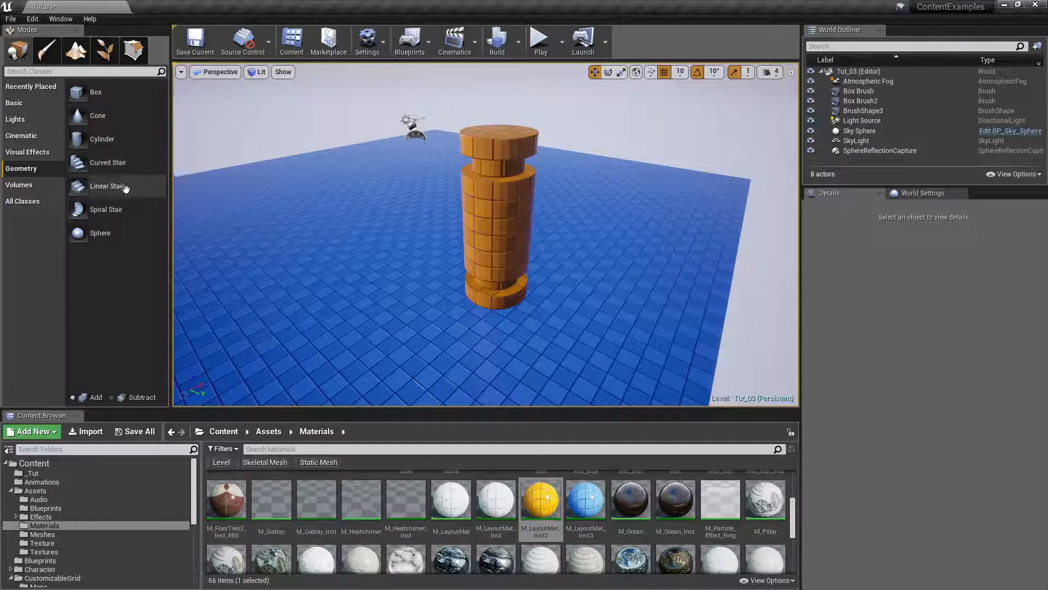
mouse_move(95, 143)
mouse_down()
mouse_move(592, 311)
mouse_move(576, 309)
mouse_move(600, 288)
mouse_up()
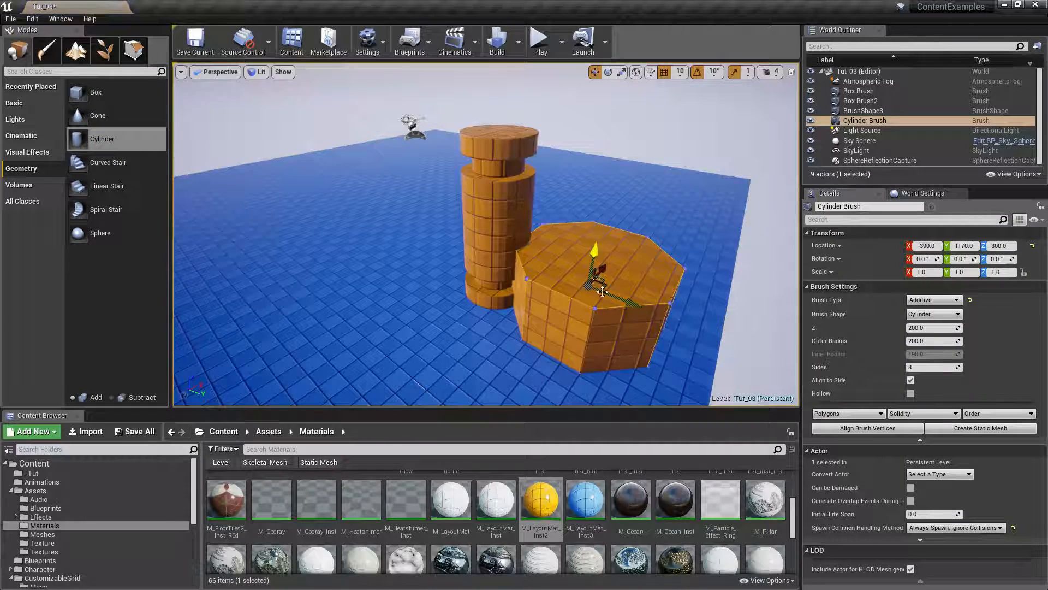
right_drag(583, 372, 595, 384)
key(w)
mouse_move(495, 263)
right_down()
mouse_move(519, 273)
mouse_move(496, 264)
mouse_move(536, 260)
right_up()
key(s)
key(d)
key(w)
key(s)
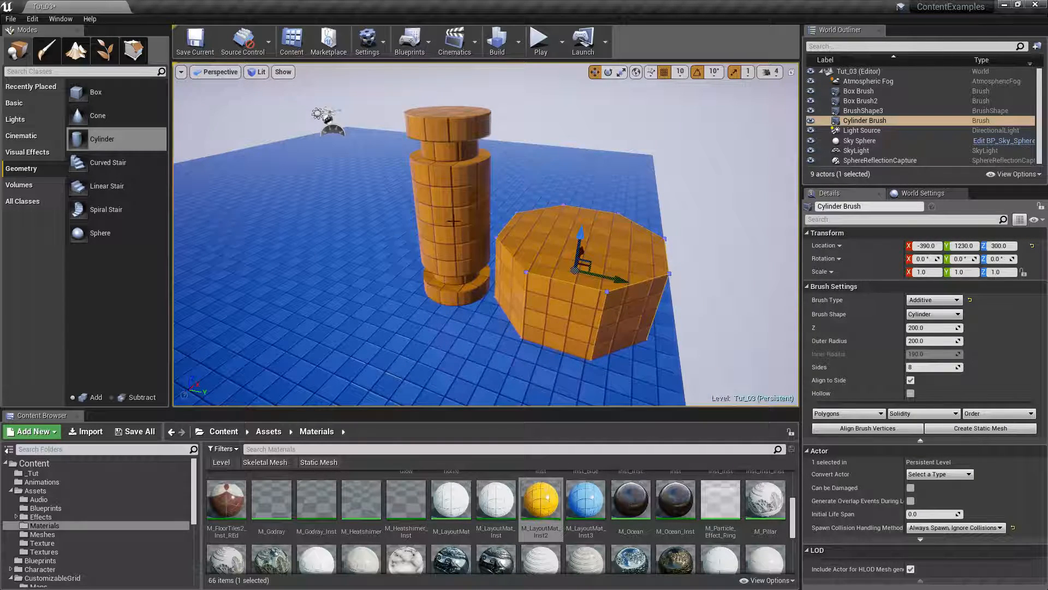
key(s)
mouse_move(473, 240)
right_down()
mouse_move(459, 247)
mouse_move(475, 242)
right_up()
key(w)
key(d)
key(a)
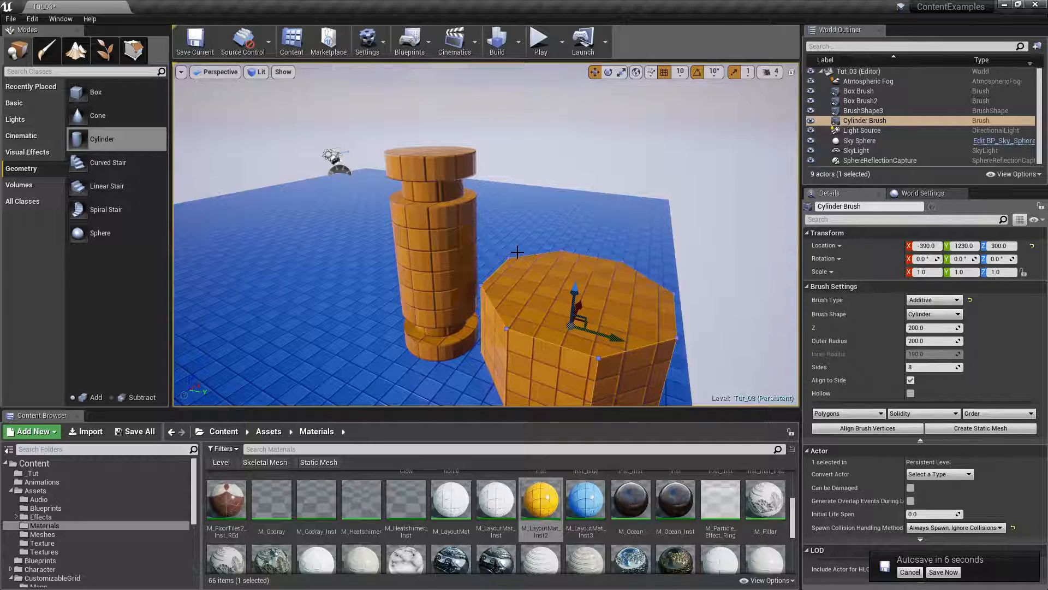
mouse_move(517, 251)
right_down()
mouse_move(519, 298)
mouse_move(517, 250)
mouse_move(536, 243)
mouse_move(234, 180)
right_up()
key(w)
key(s)
key(a)
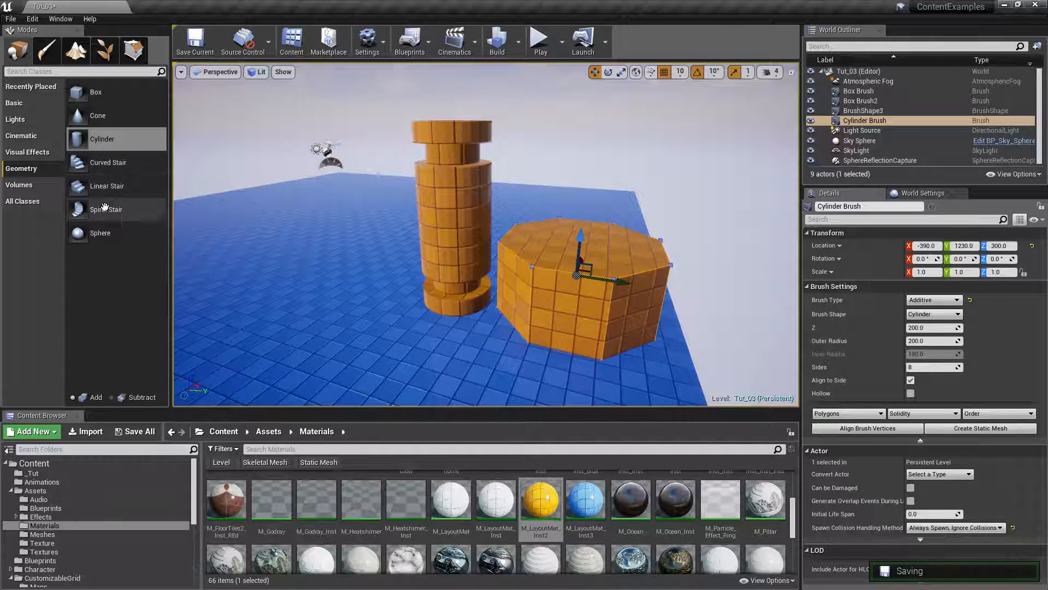